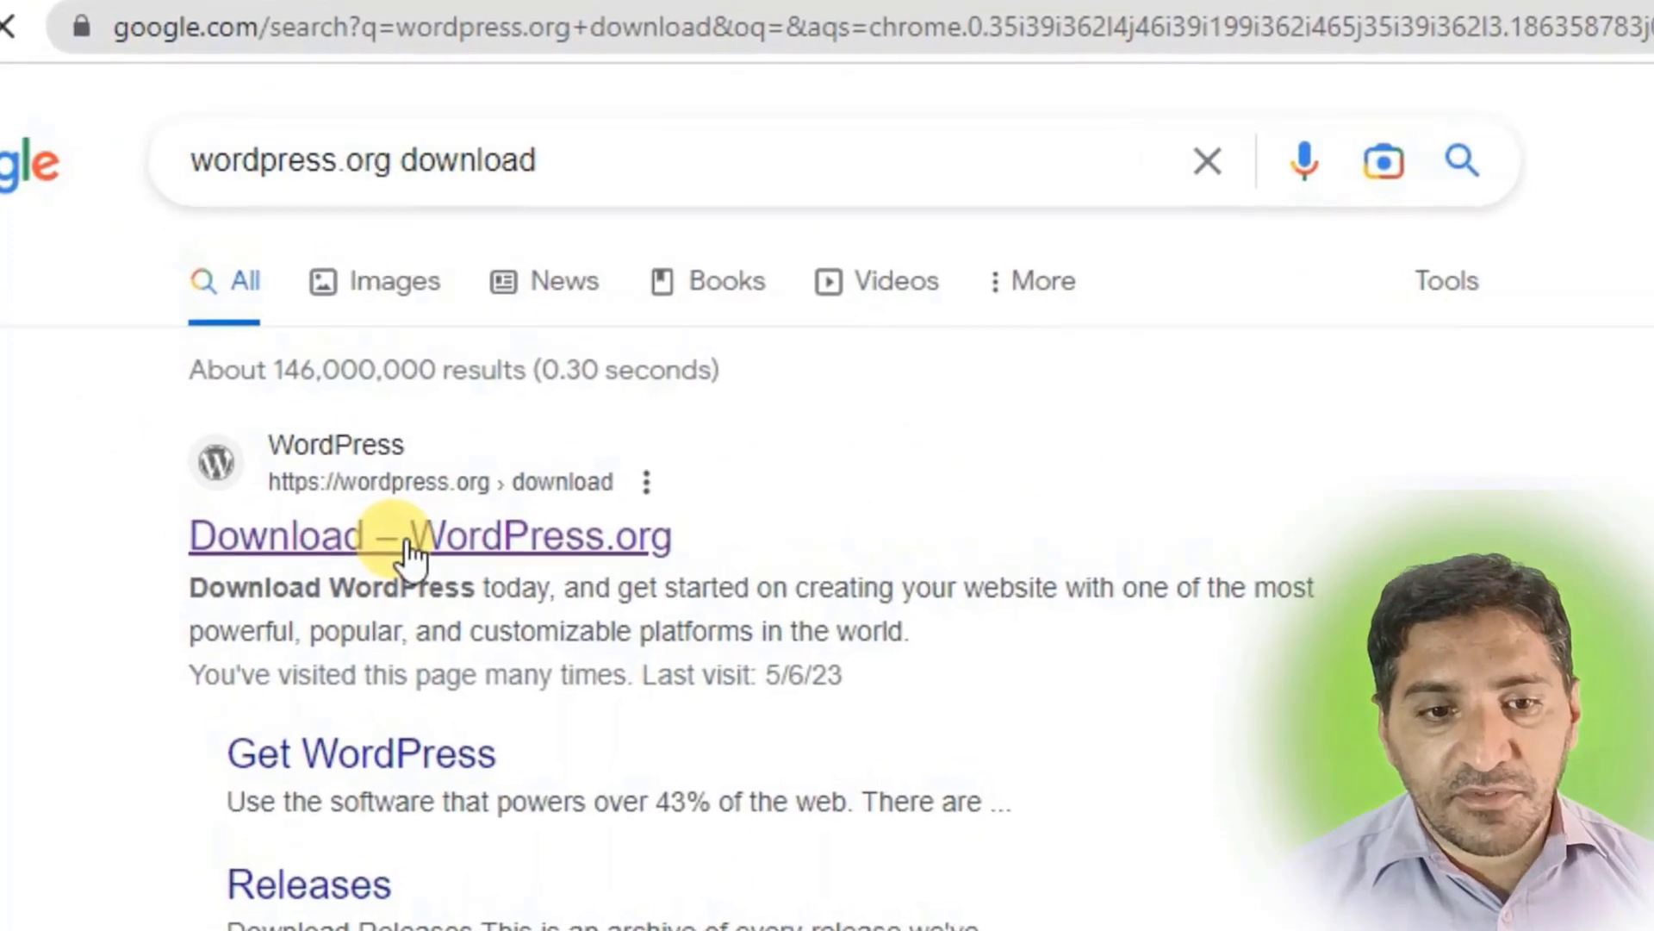
Download WordPress 6.2 from its WordPress.org download page, then start a new blank tab.
left_click(398, 528)
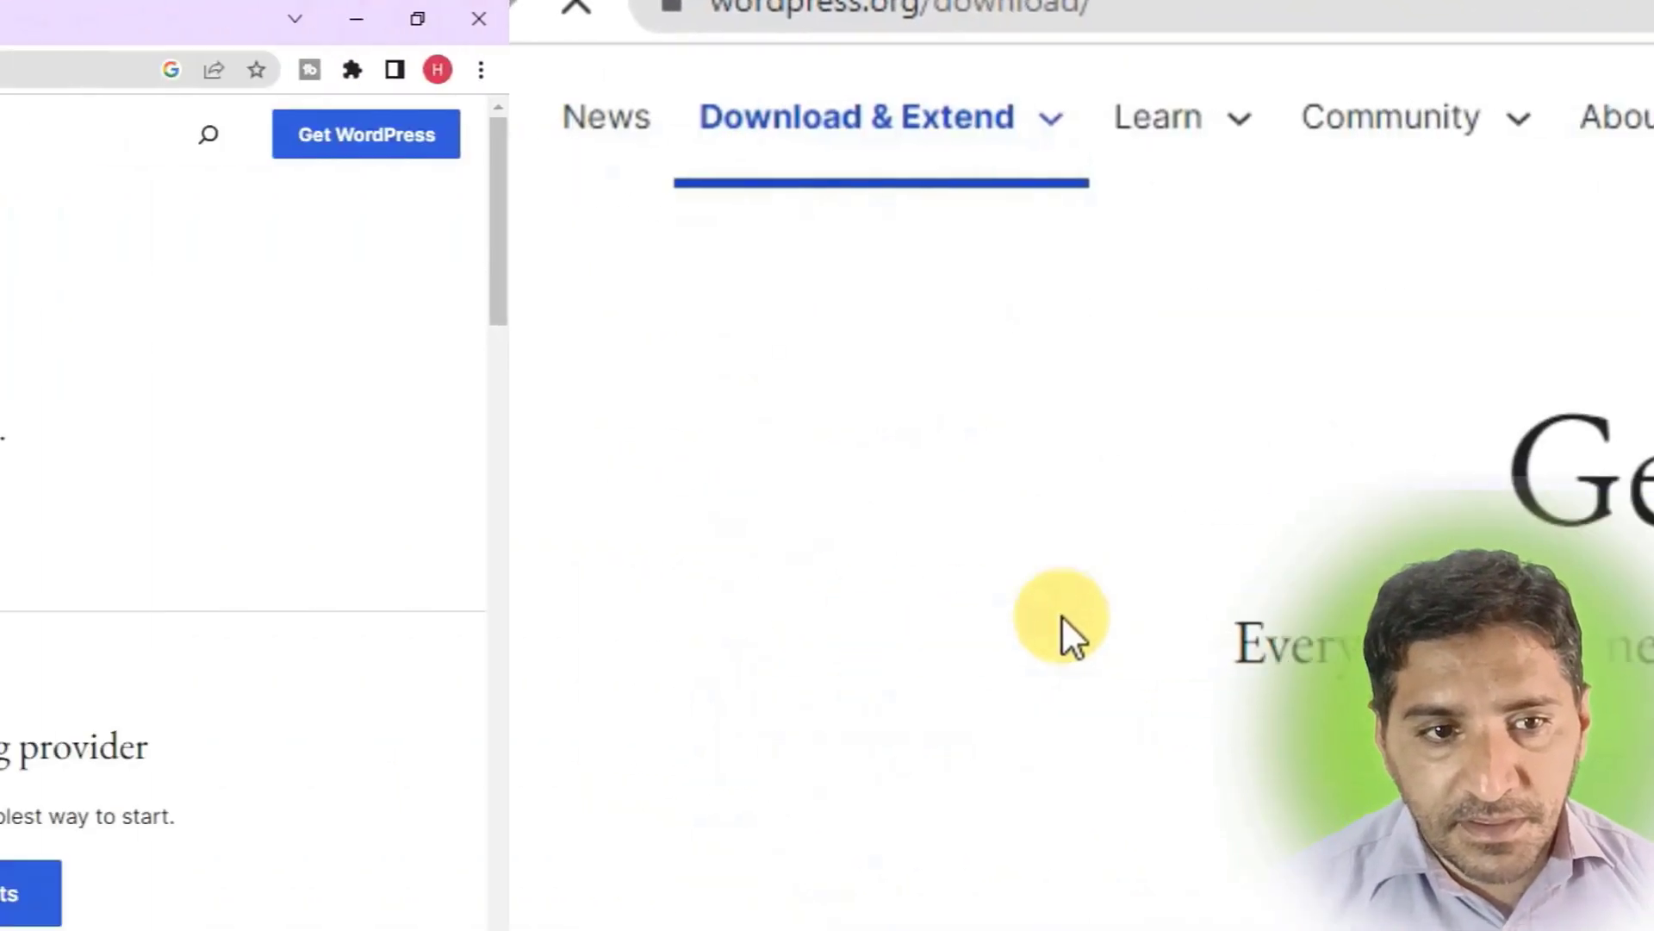
scroll(402, 551, "down", 2)
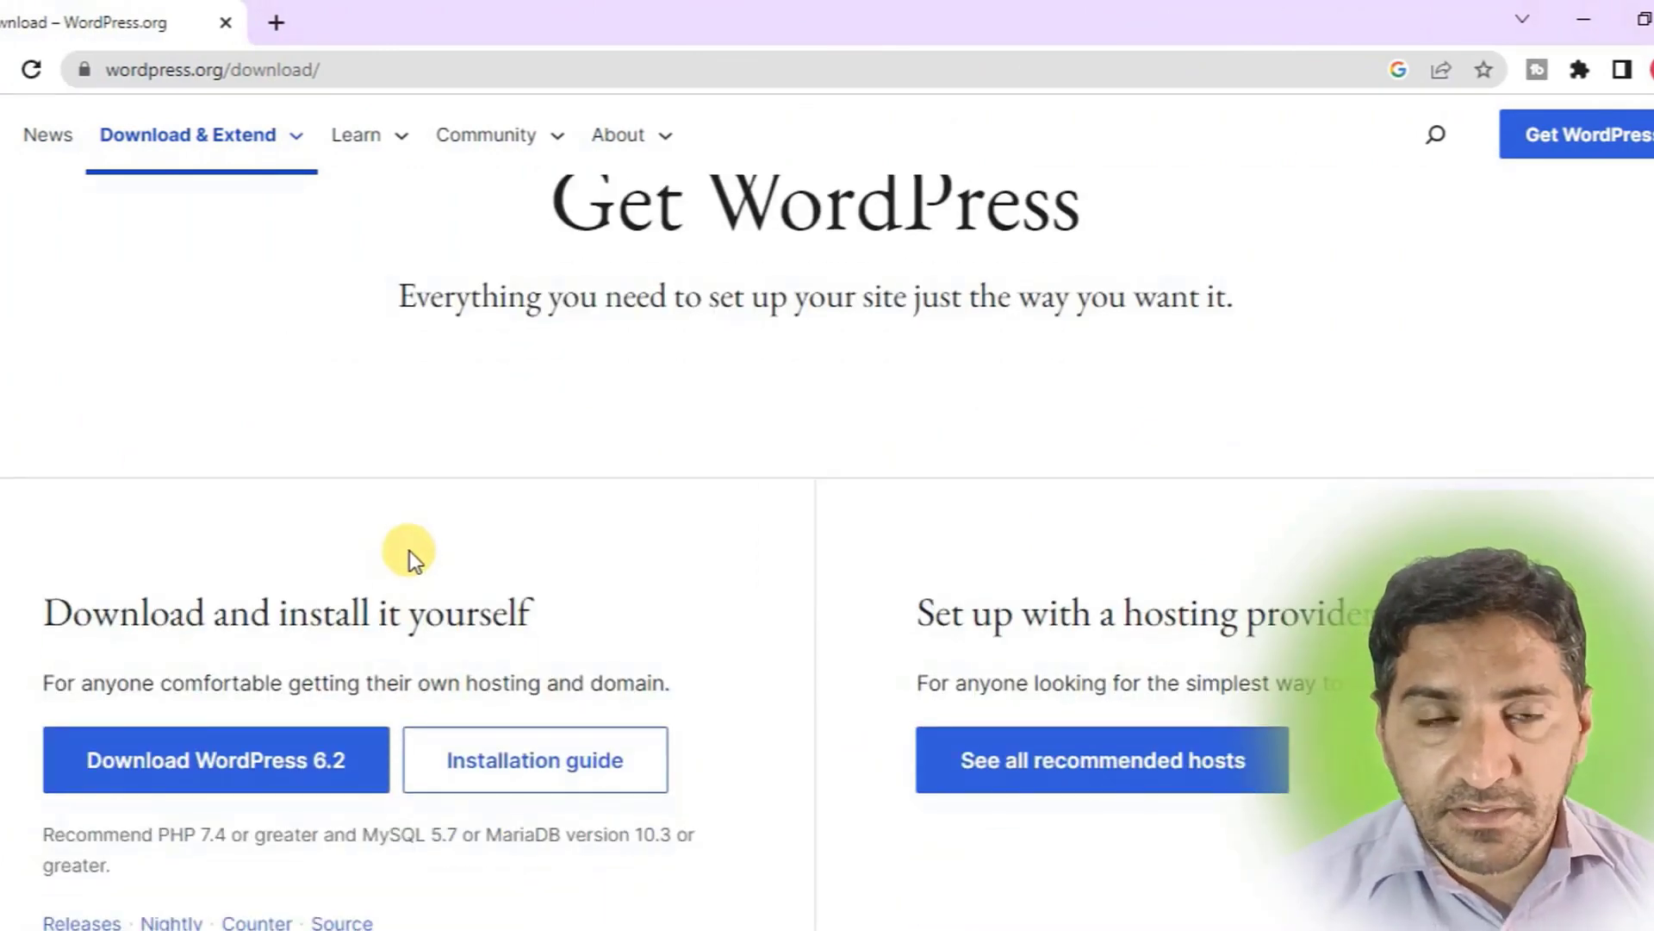
left_click(241, 771)
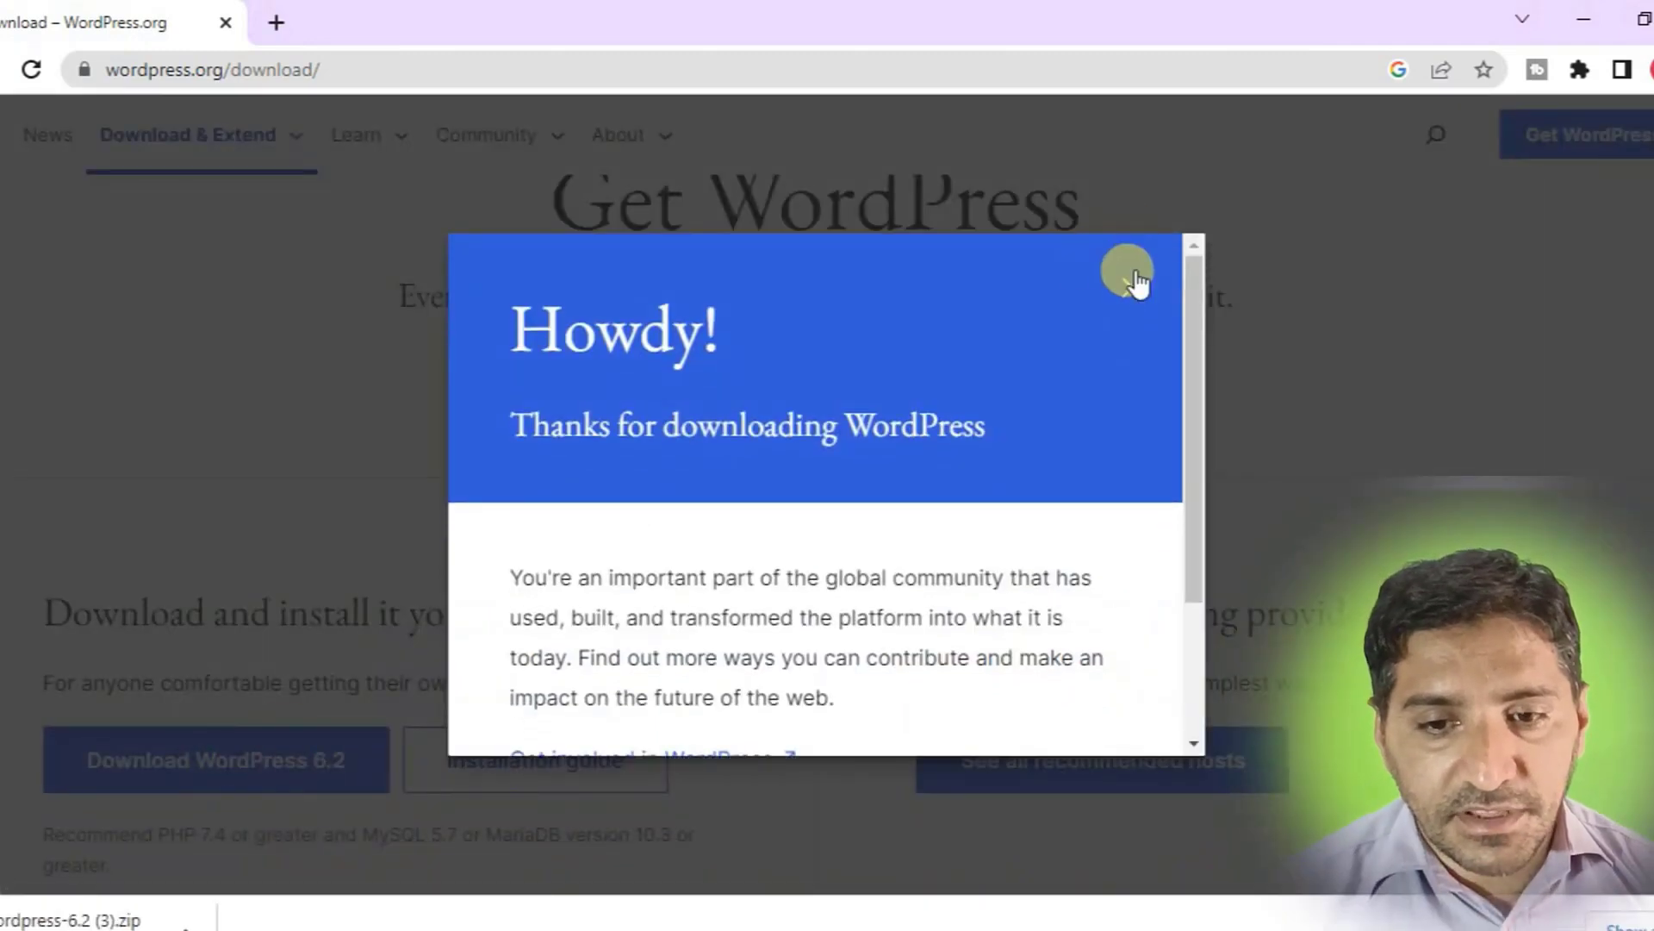
left_click(1130, 286)
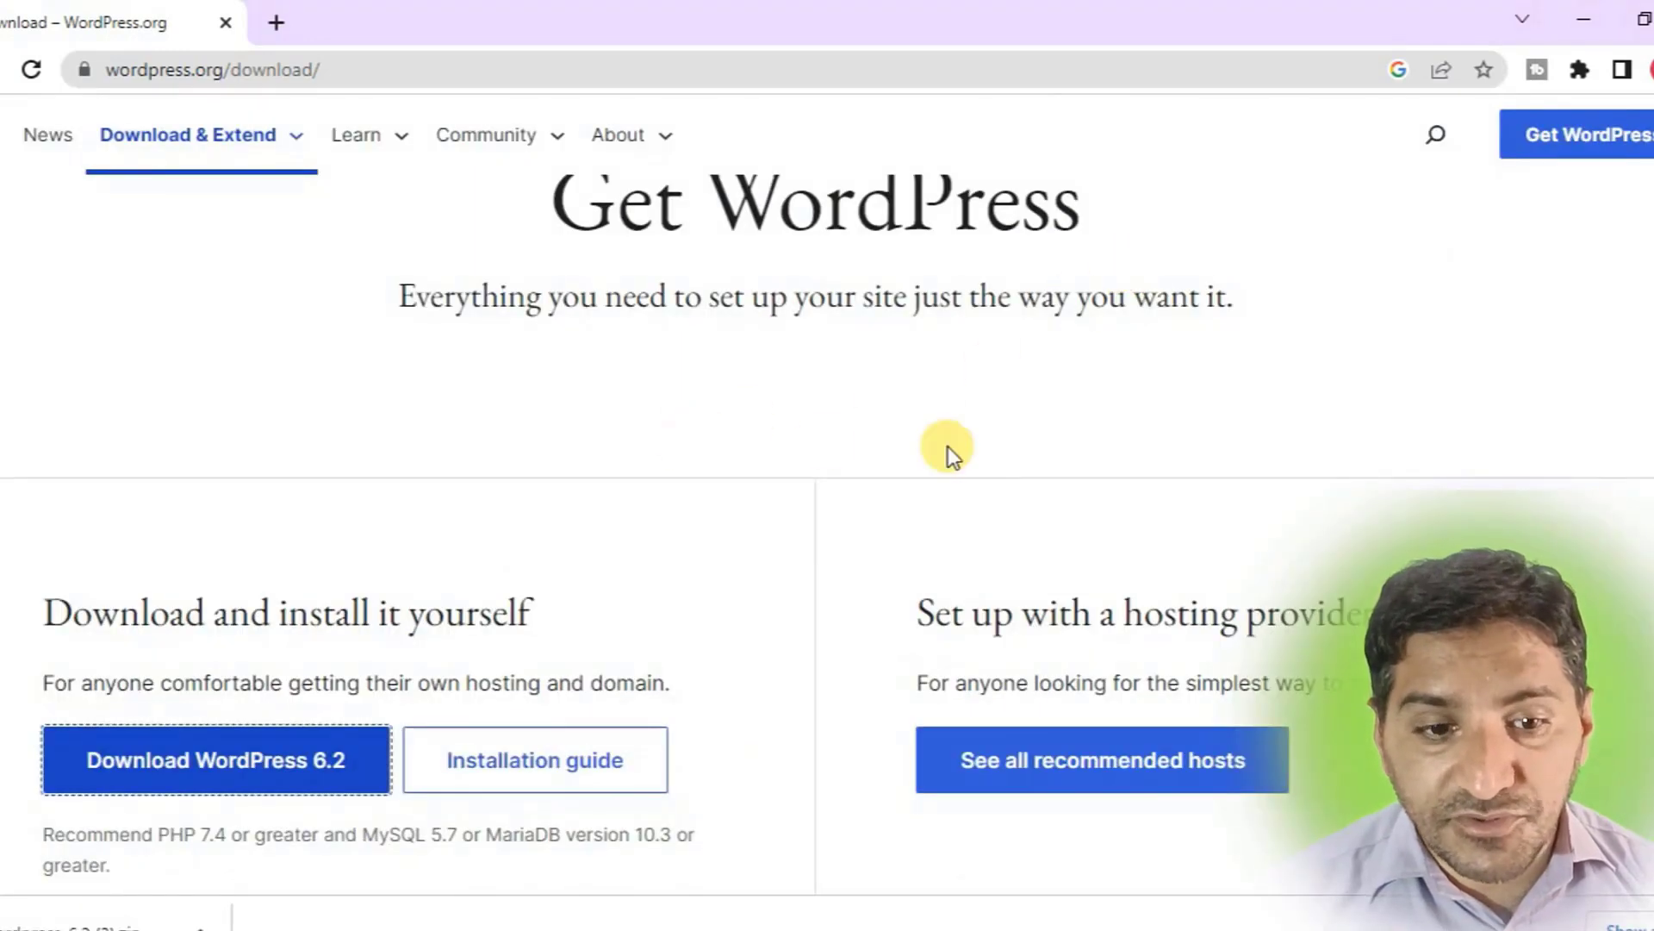
left_click(274, 22)
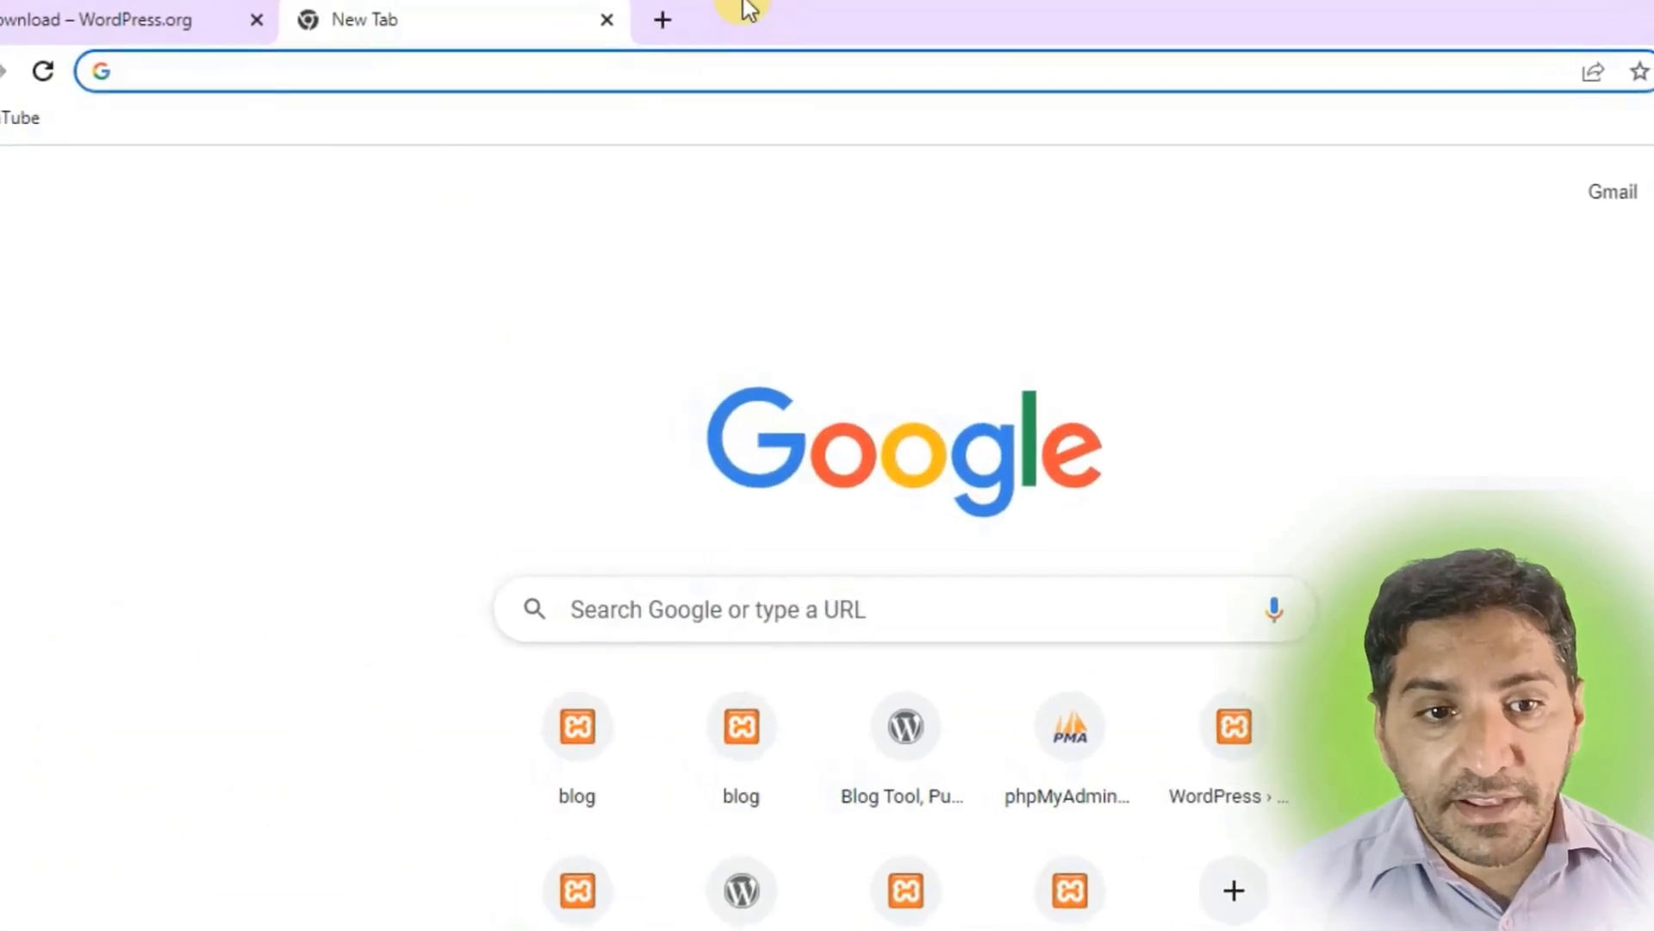
Search Google for 'xampp download' and get the 64-bit Windows installer from apachefriends.org.
left_click(582, 21)
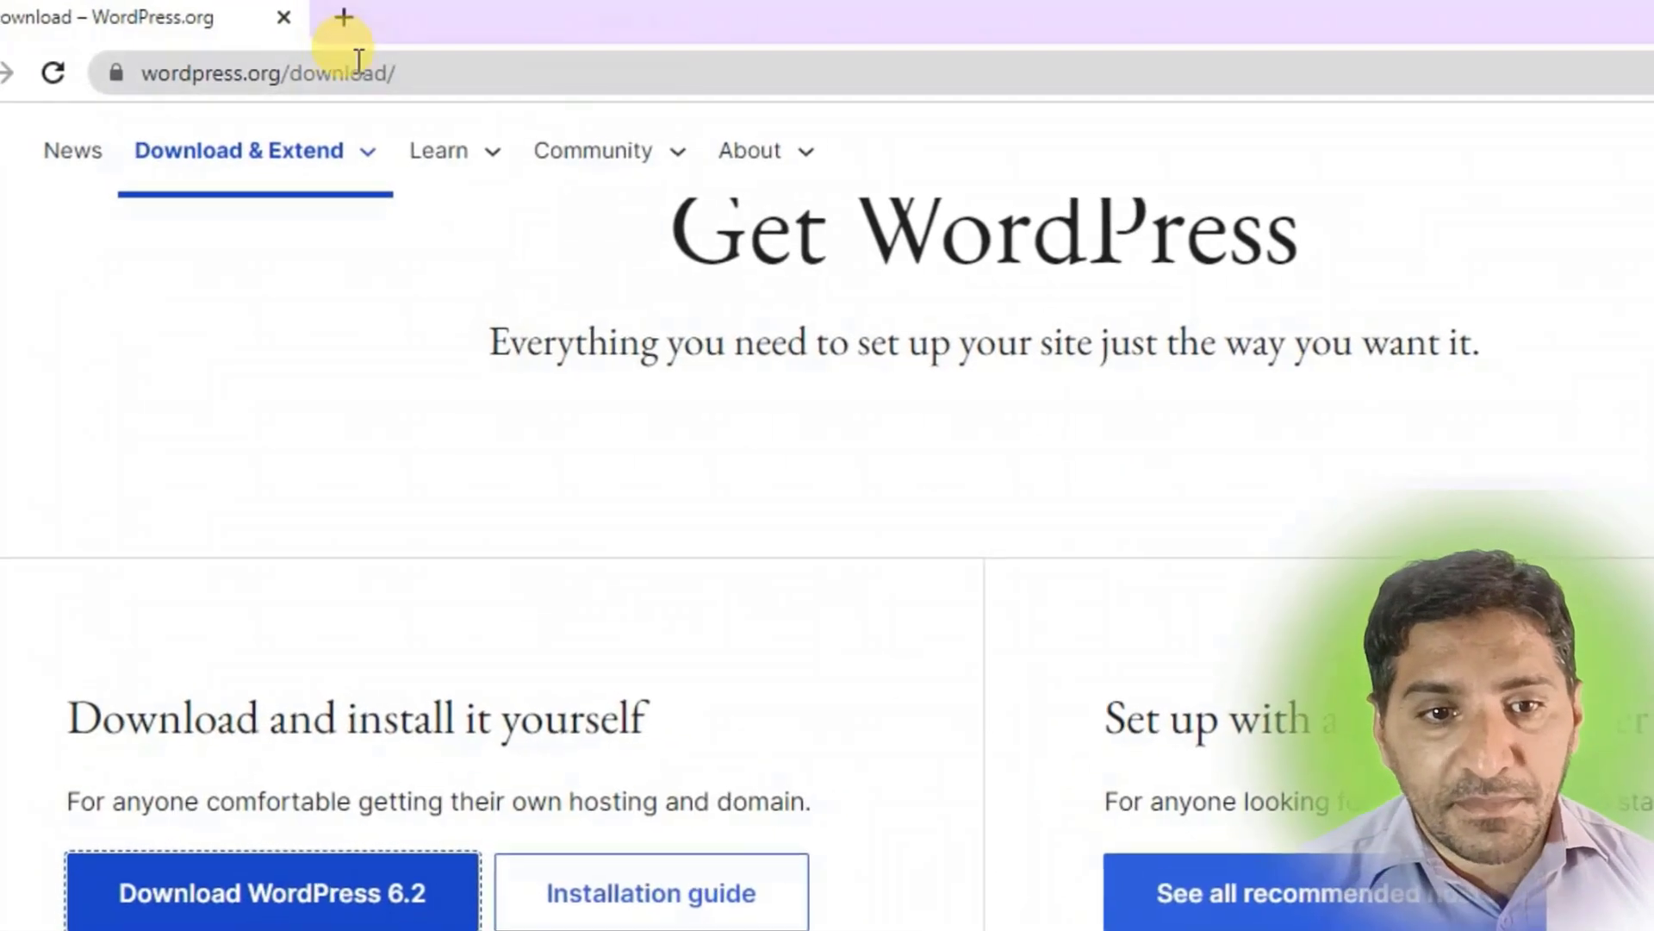
left_click(364, 20)
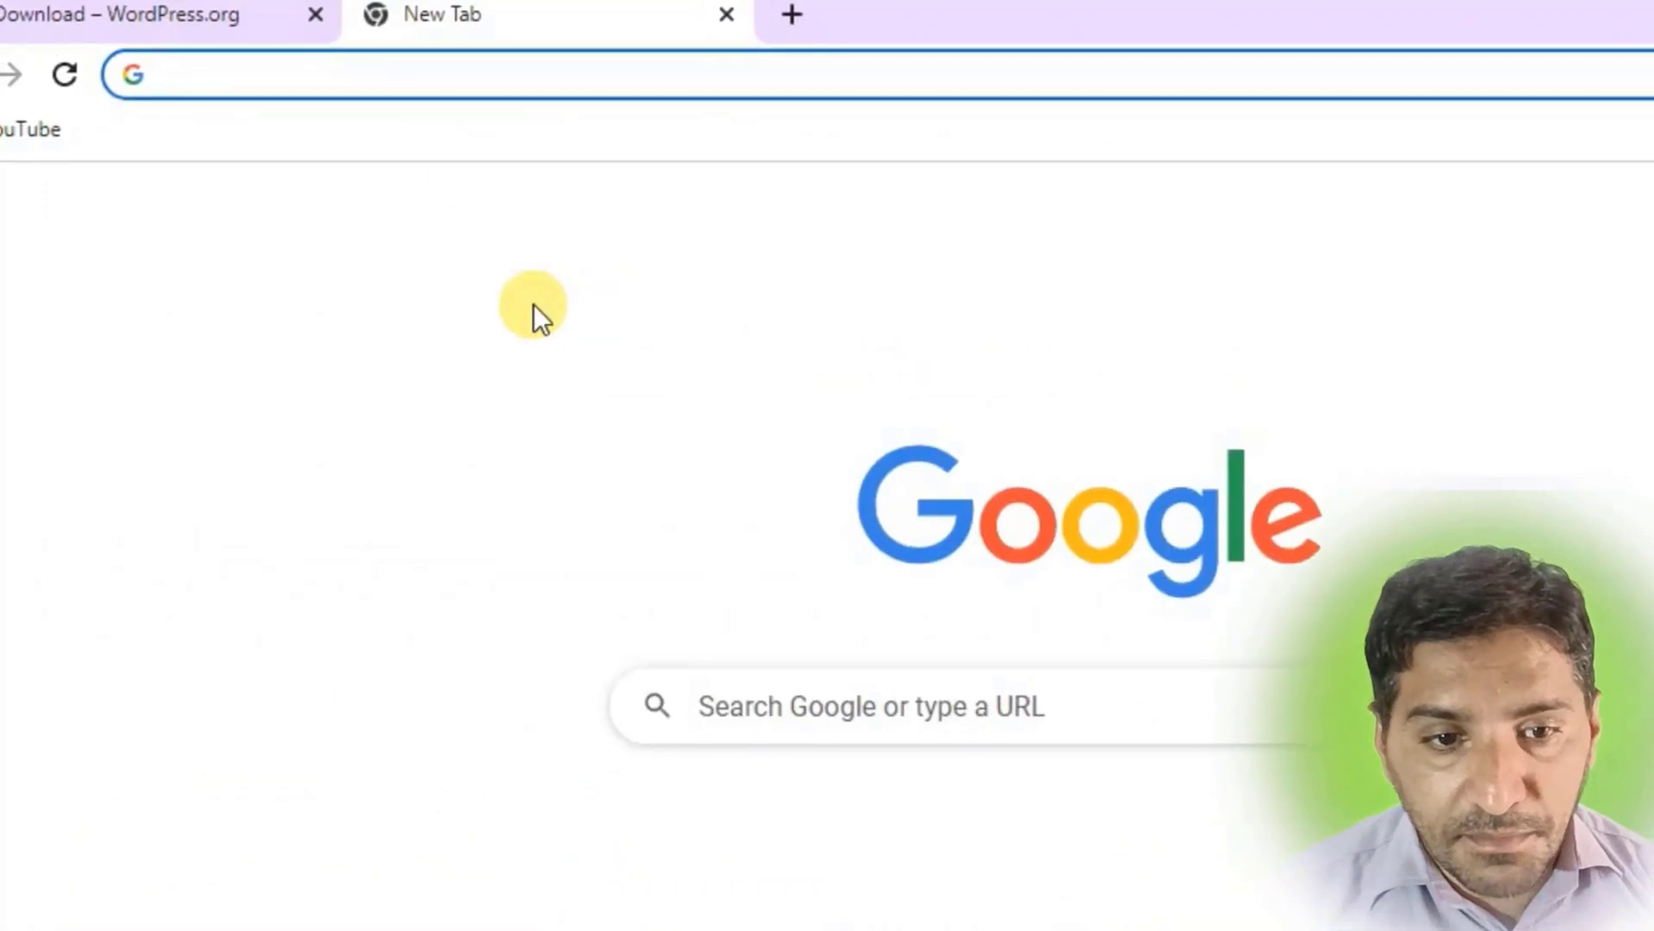
left_click(484, 67)
left_click(370, 212)
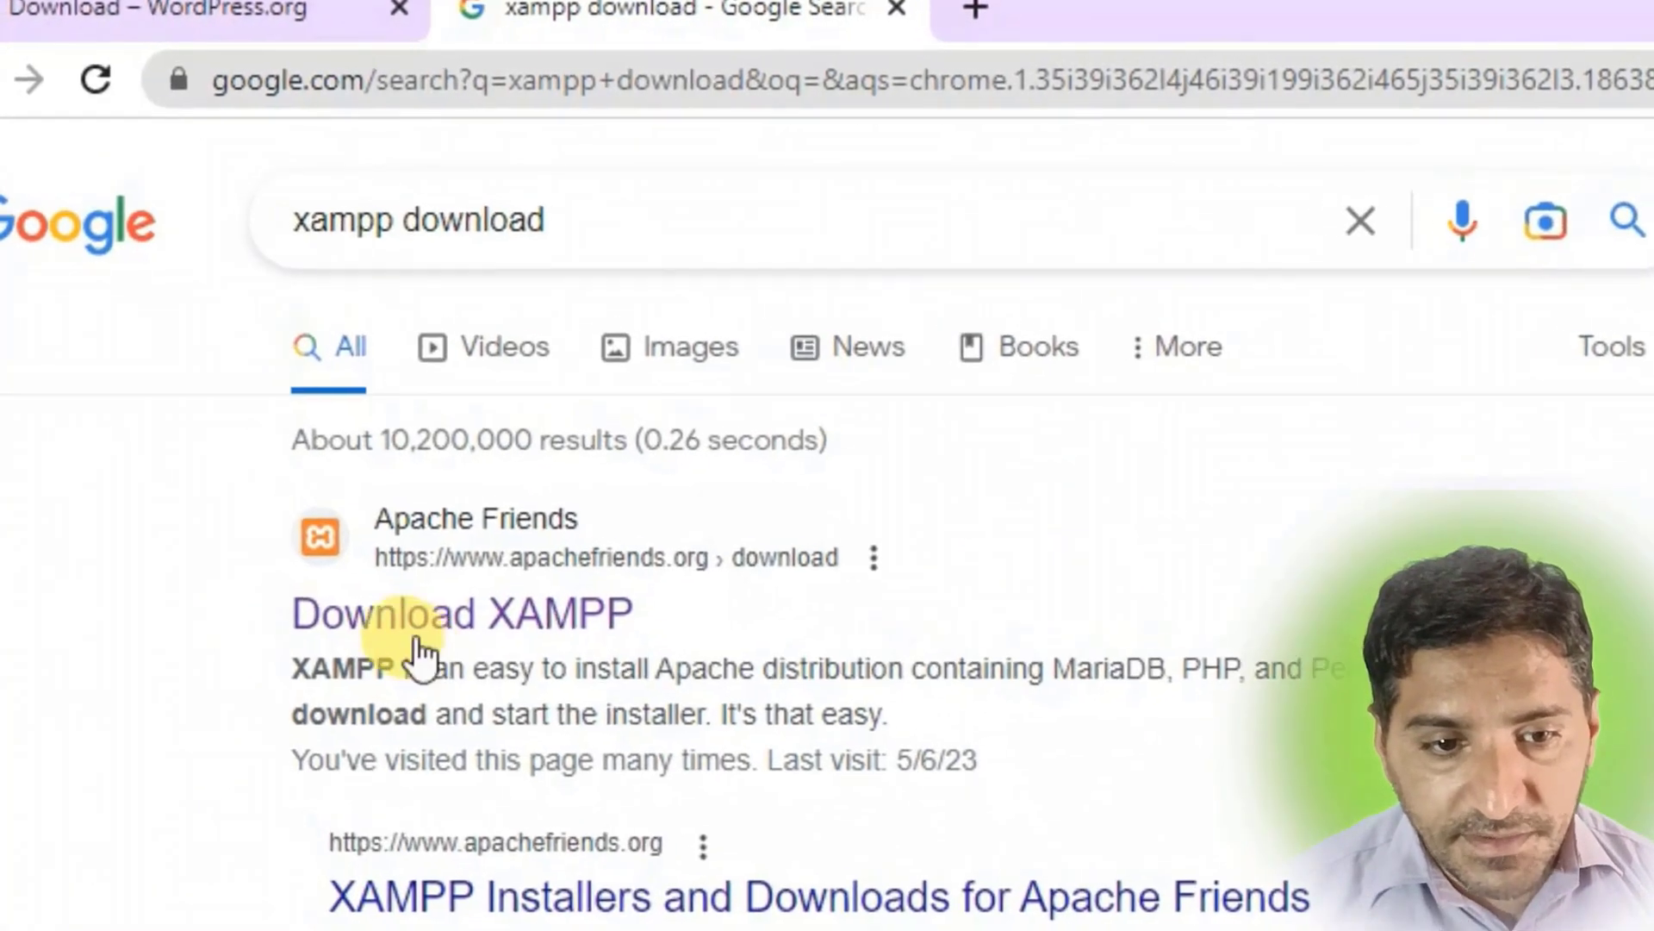
left_click(465, 651)
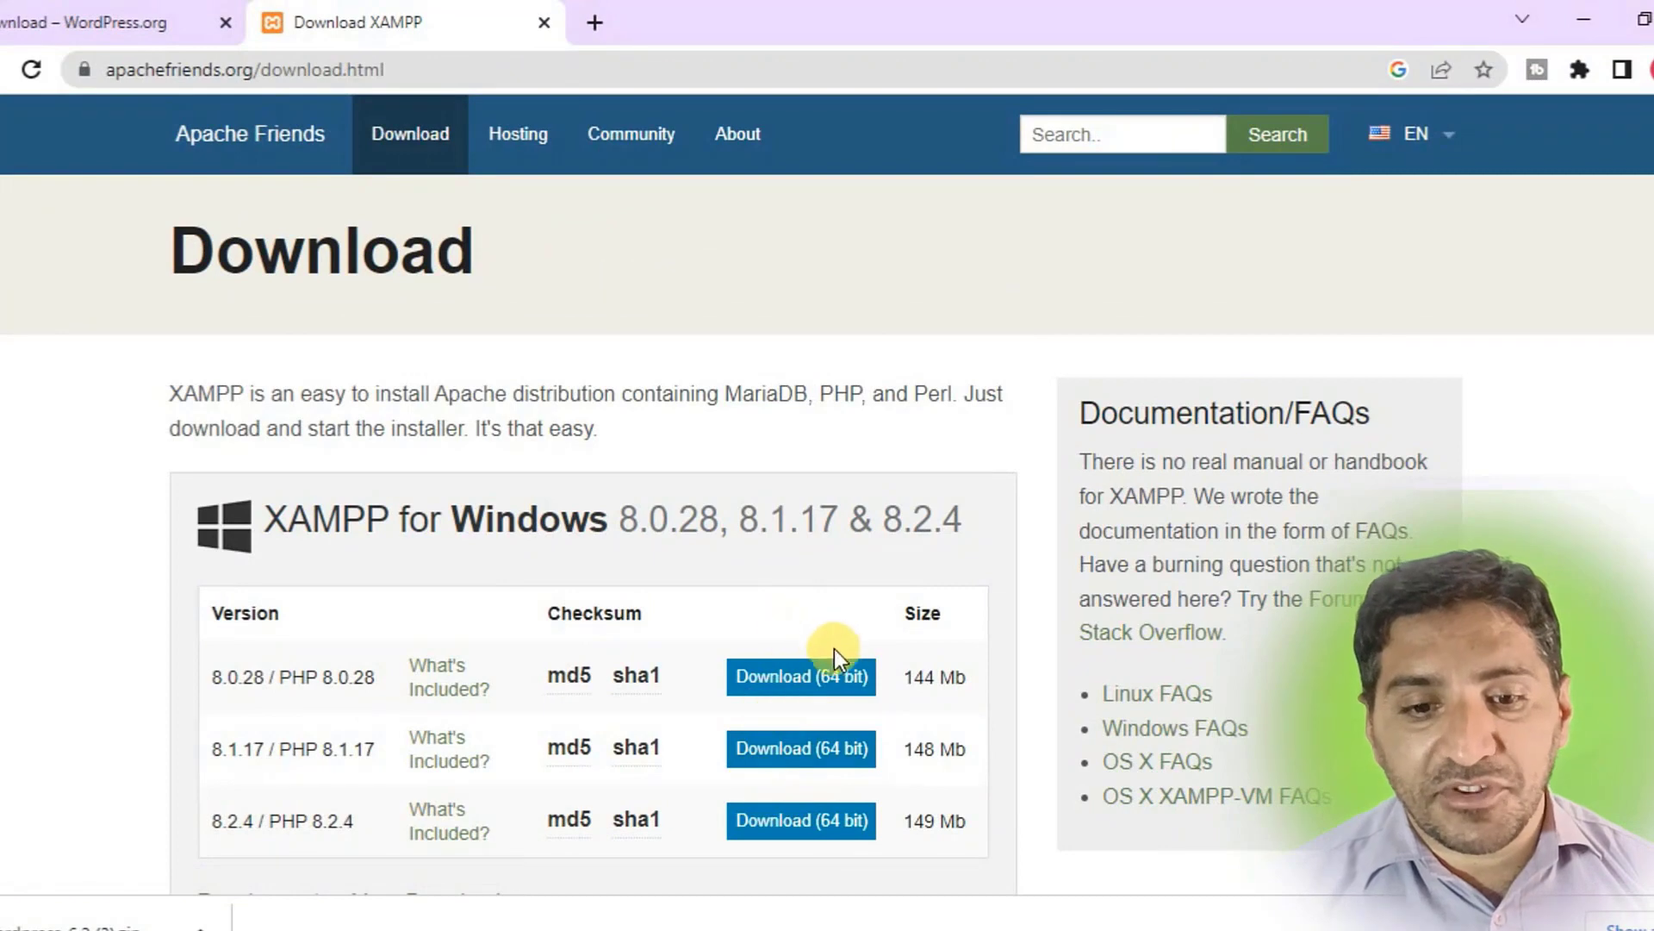
left_click(786, 692)
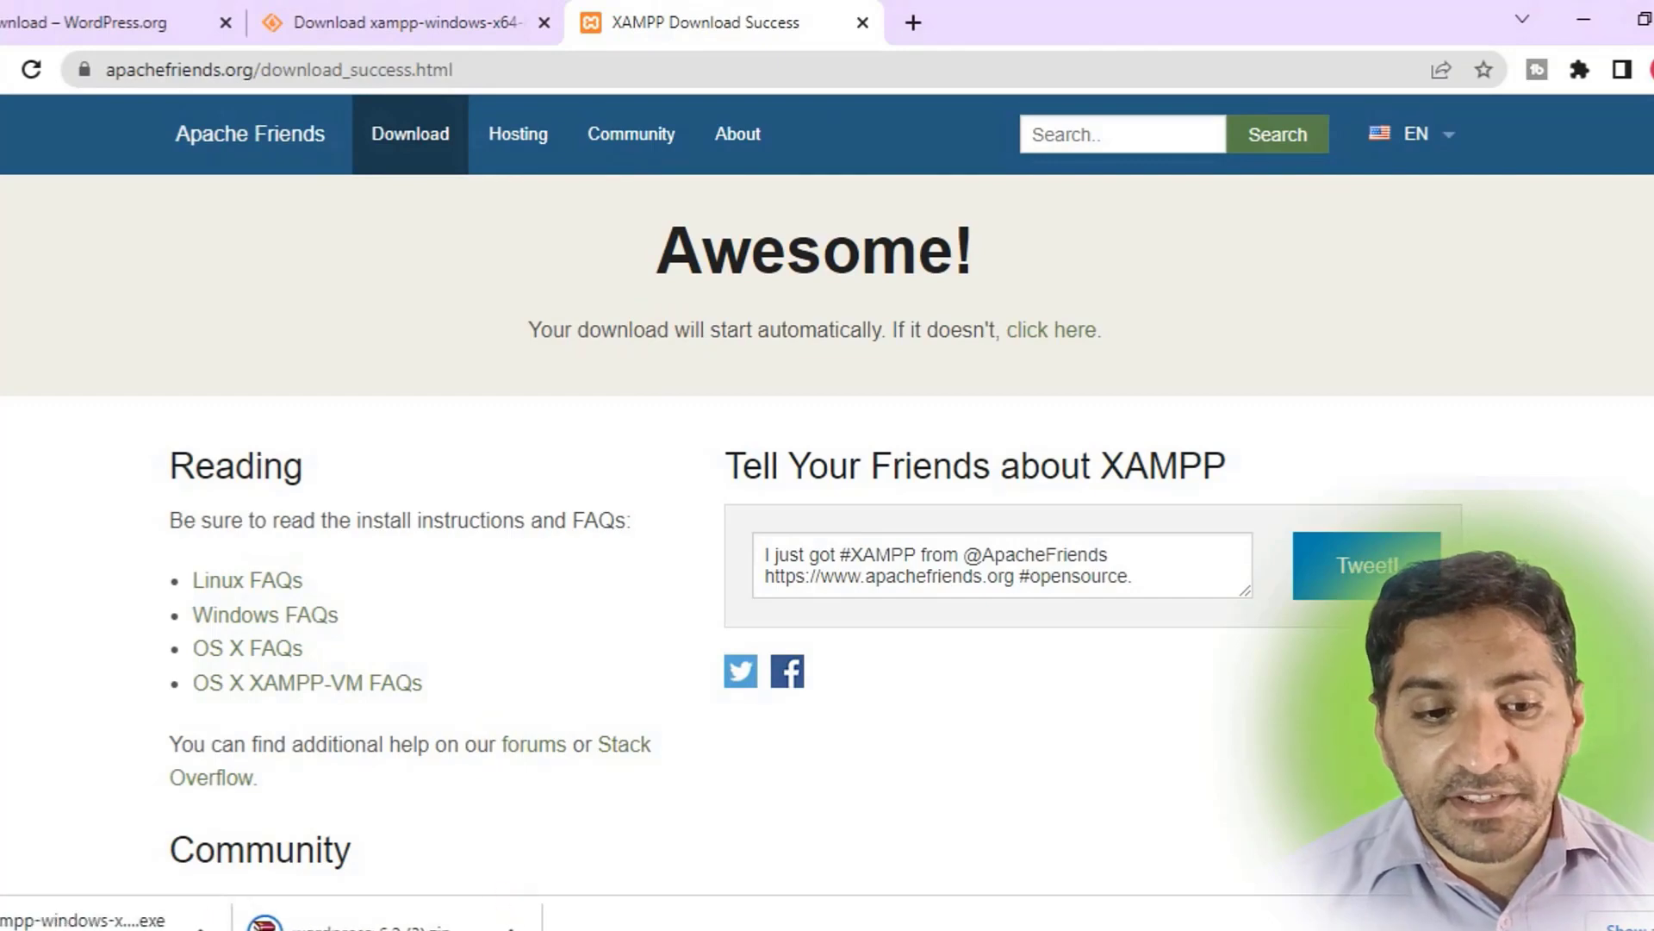
mouse_move(529, 930)
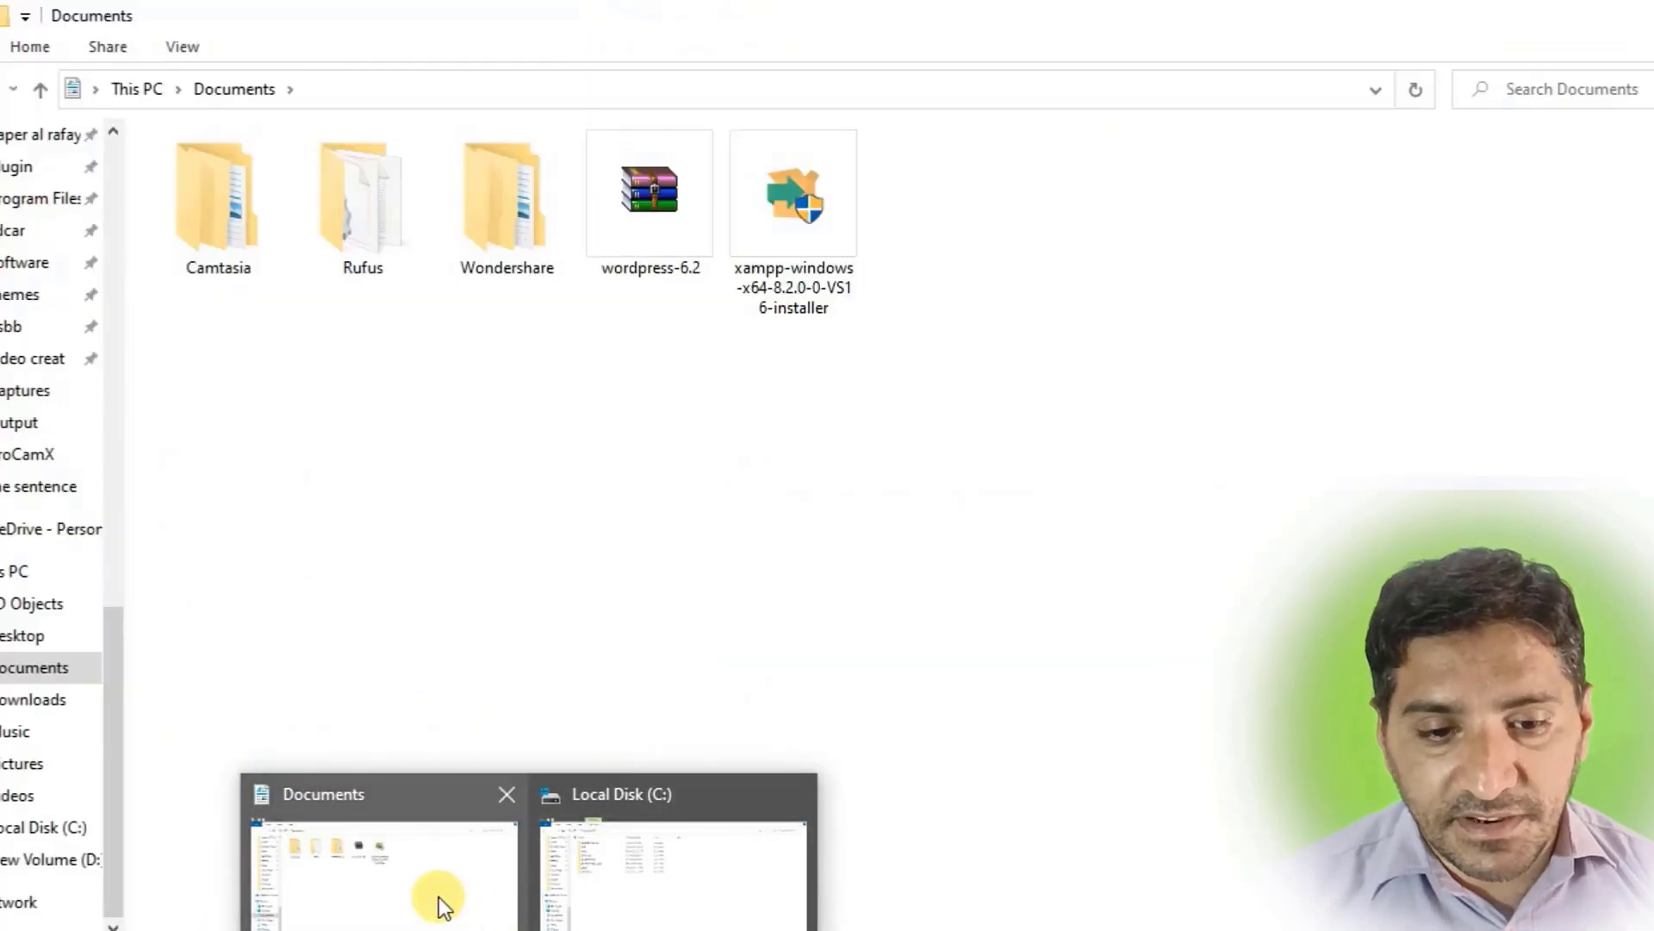
Run the xampp-windows-x64 installer from the Documents folder.
left_click(441, 903)
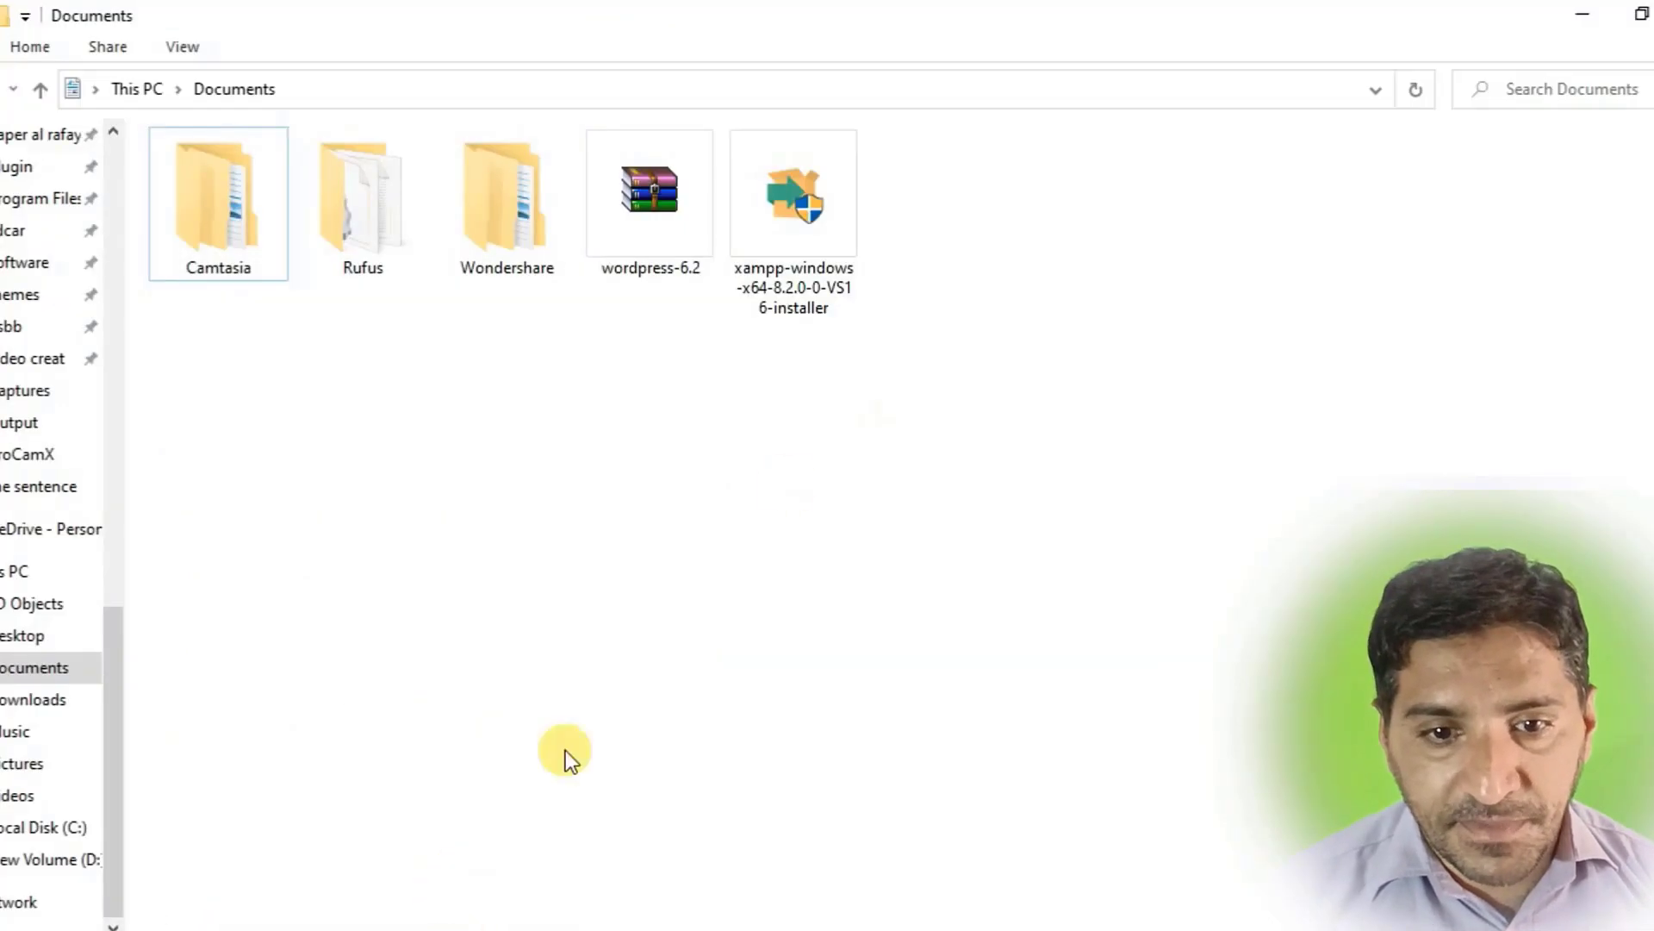
double_click(779, 230)
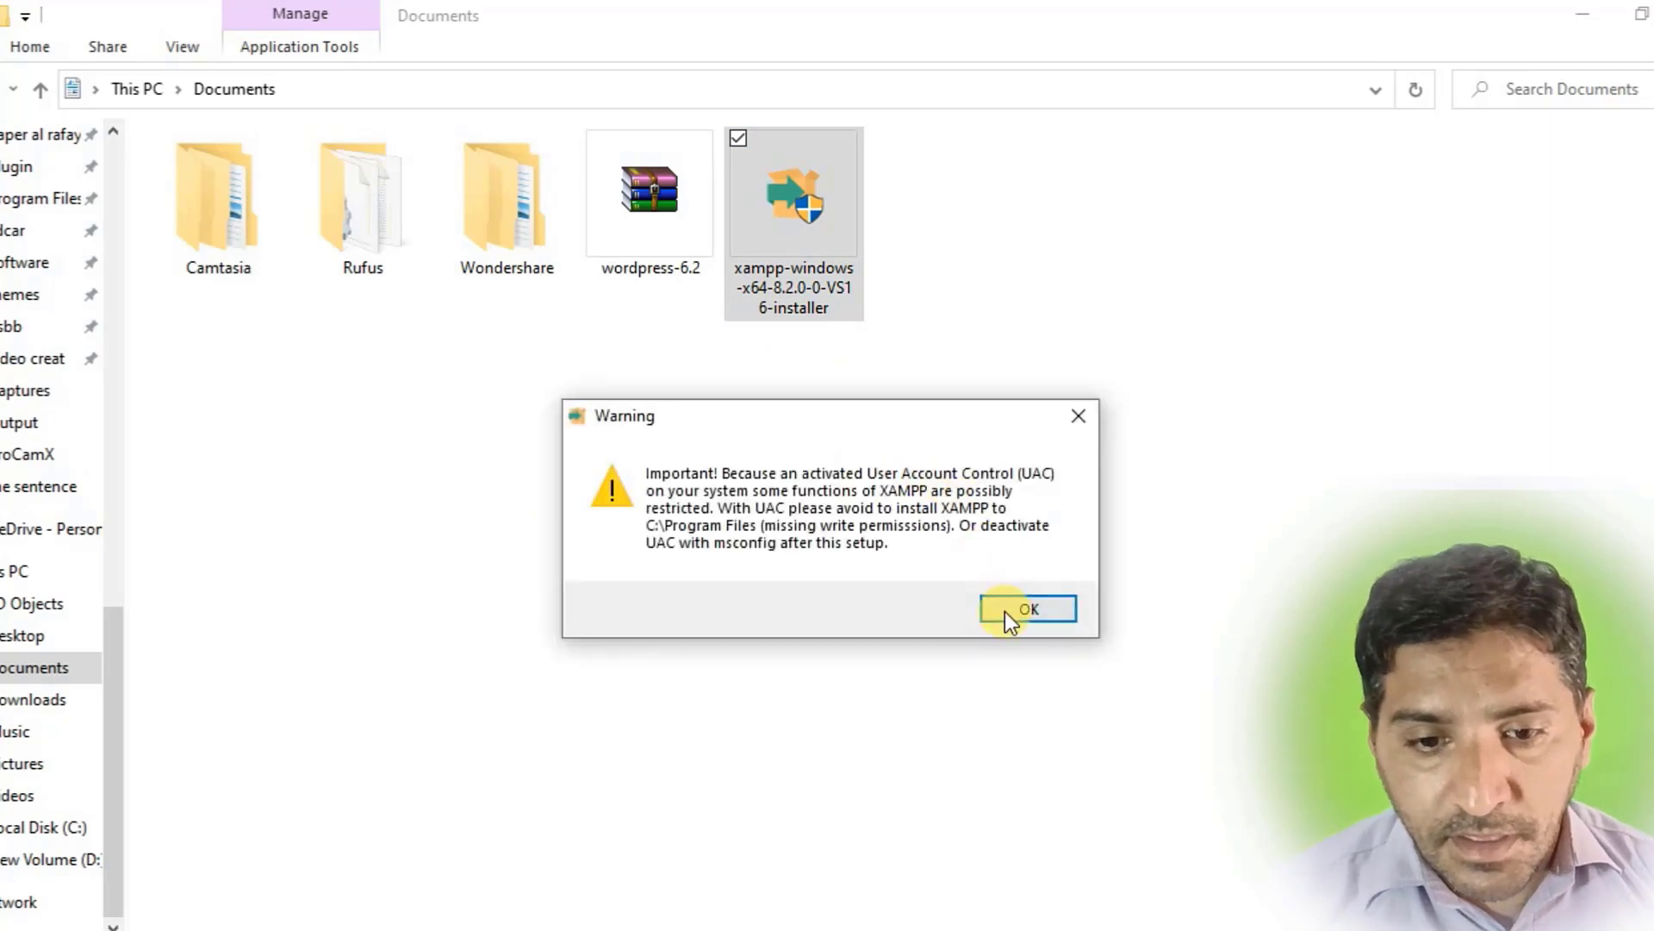
Install XAMPP with default components into C:\xampp in English, minimising Setup while it unpacks.
left_click(1012, 610)
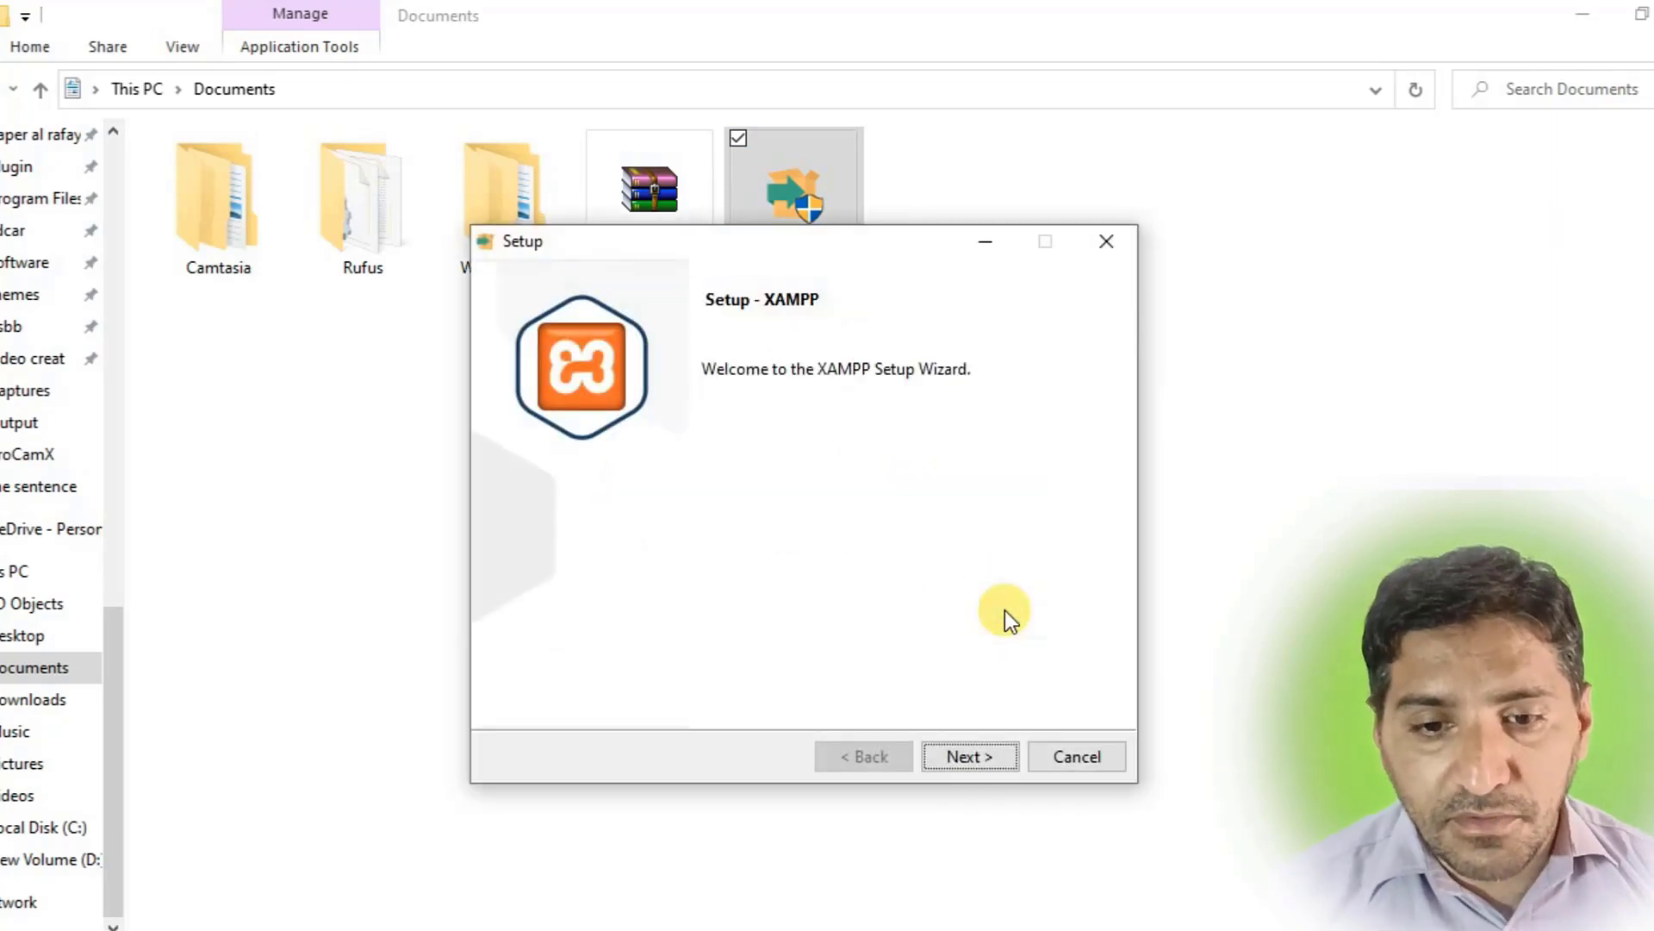
left_click(970, 750)
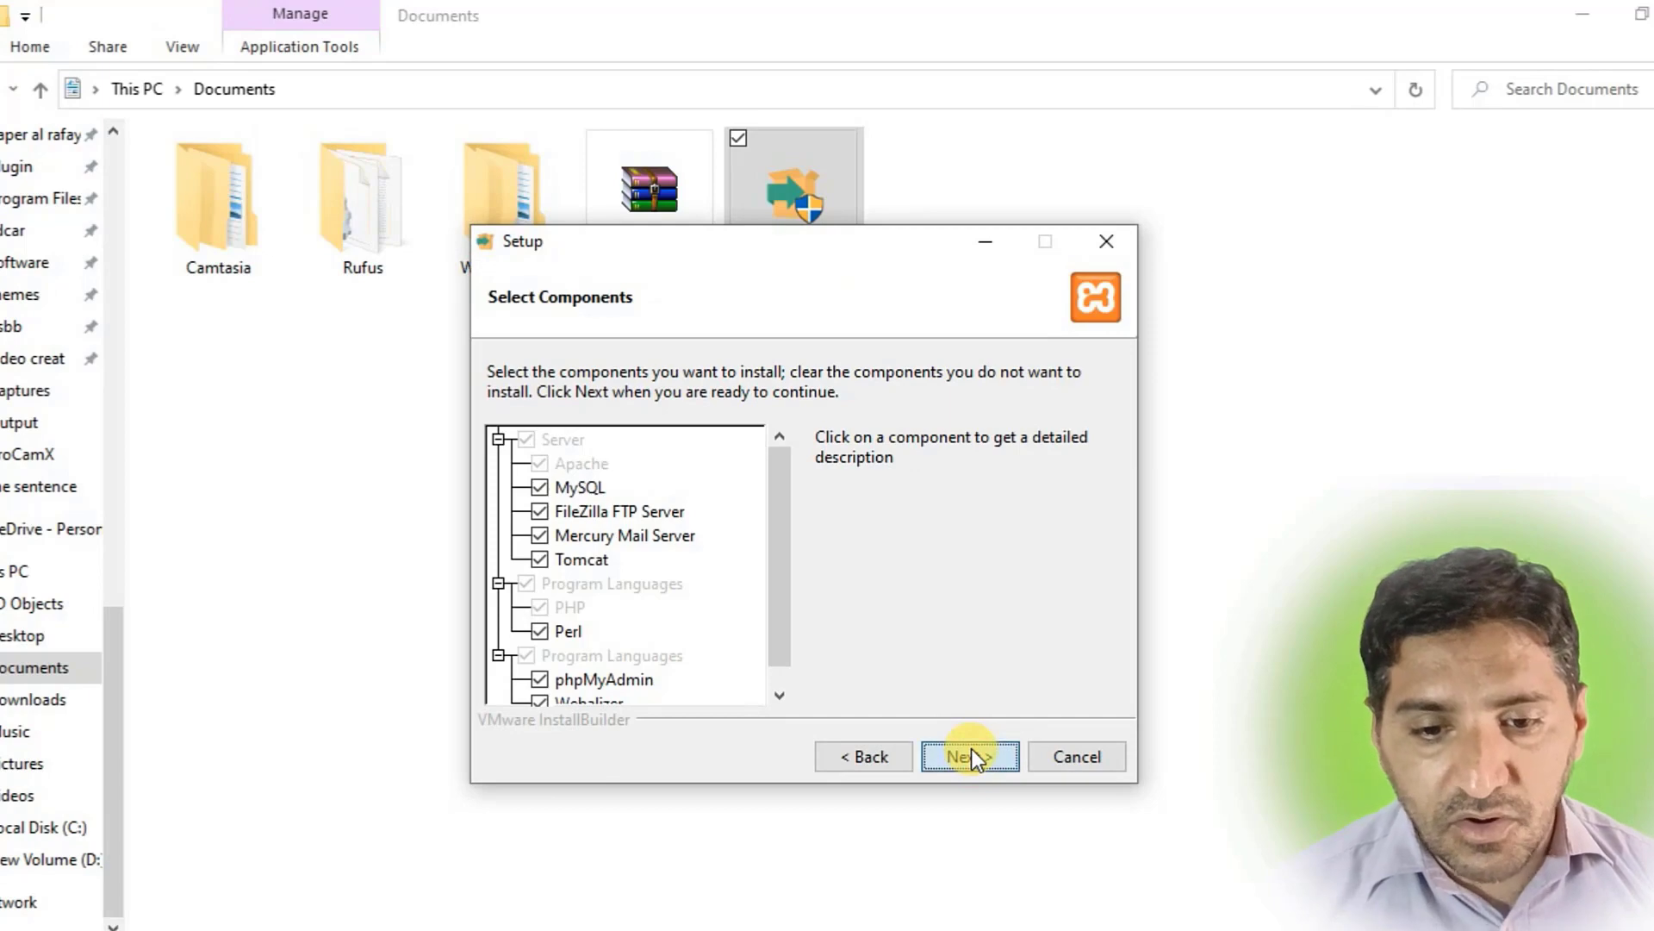
left_click(971, 749)
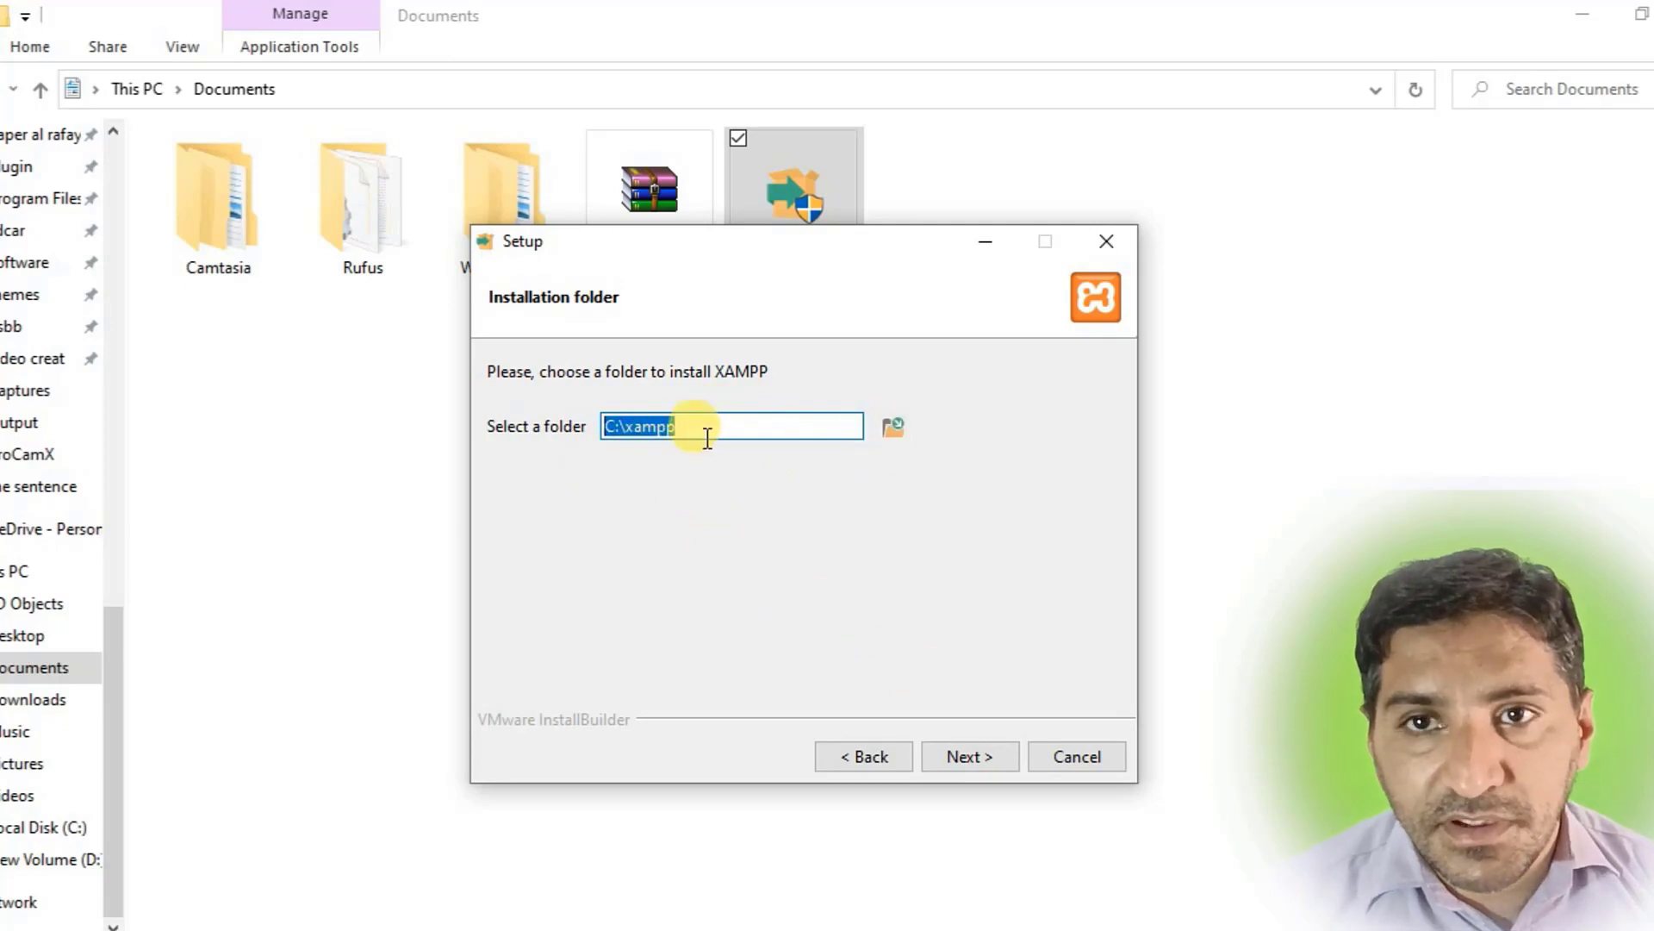
left_click(960, 754)
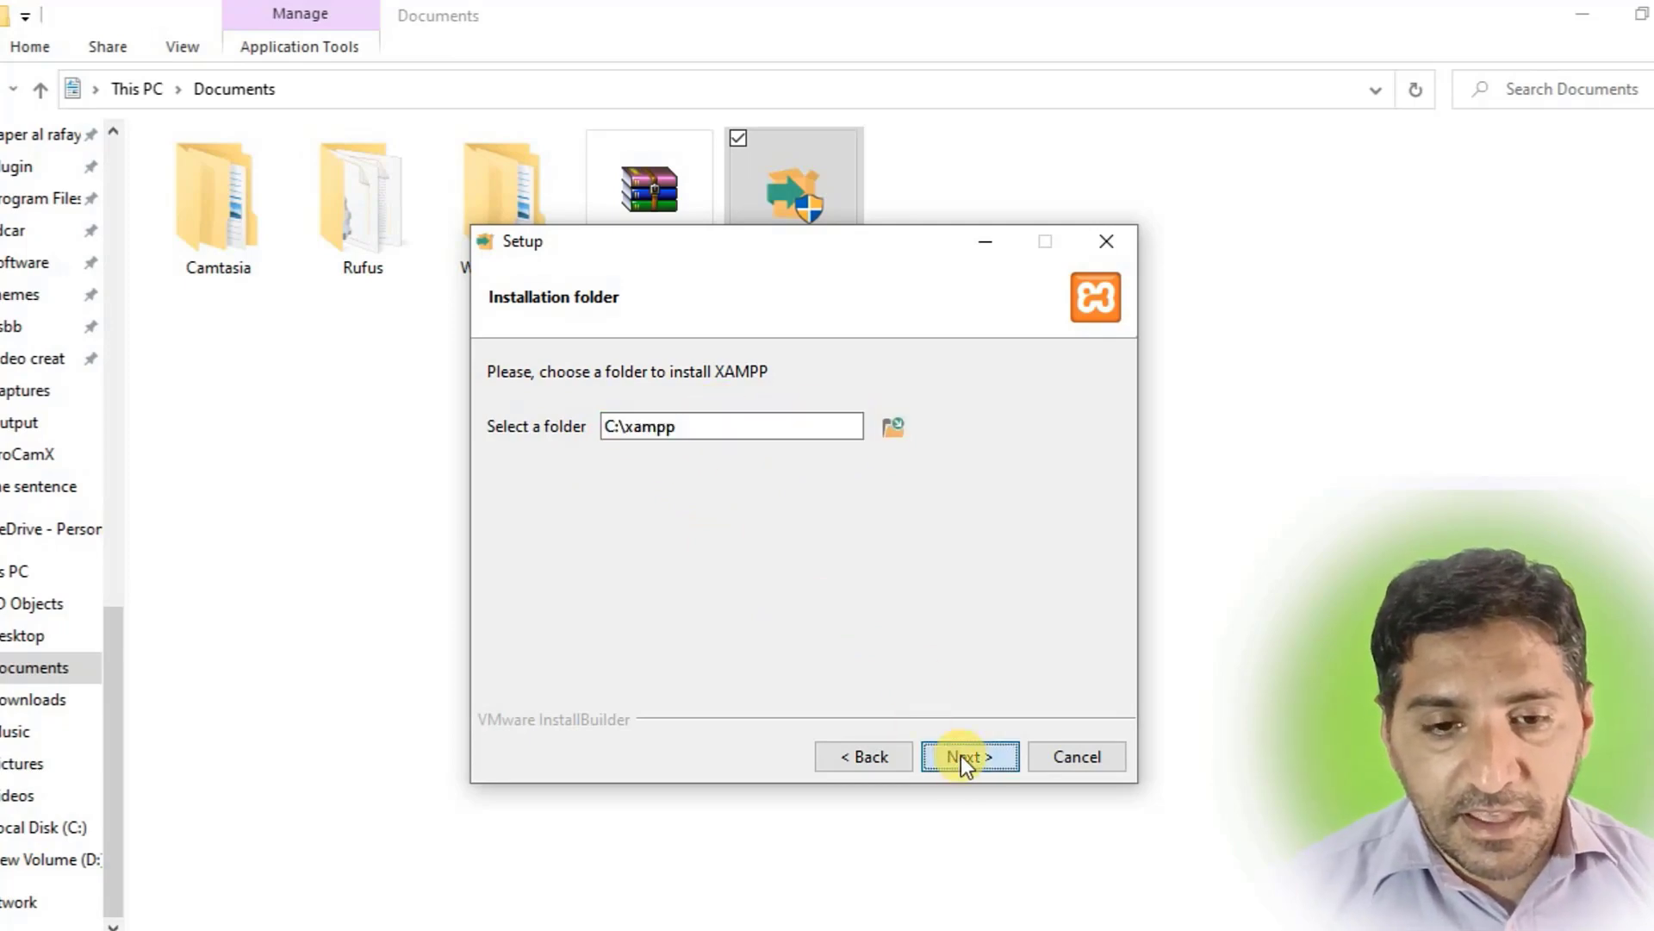
left_click(960, 755)
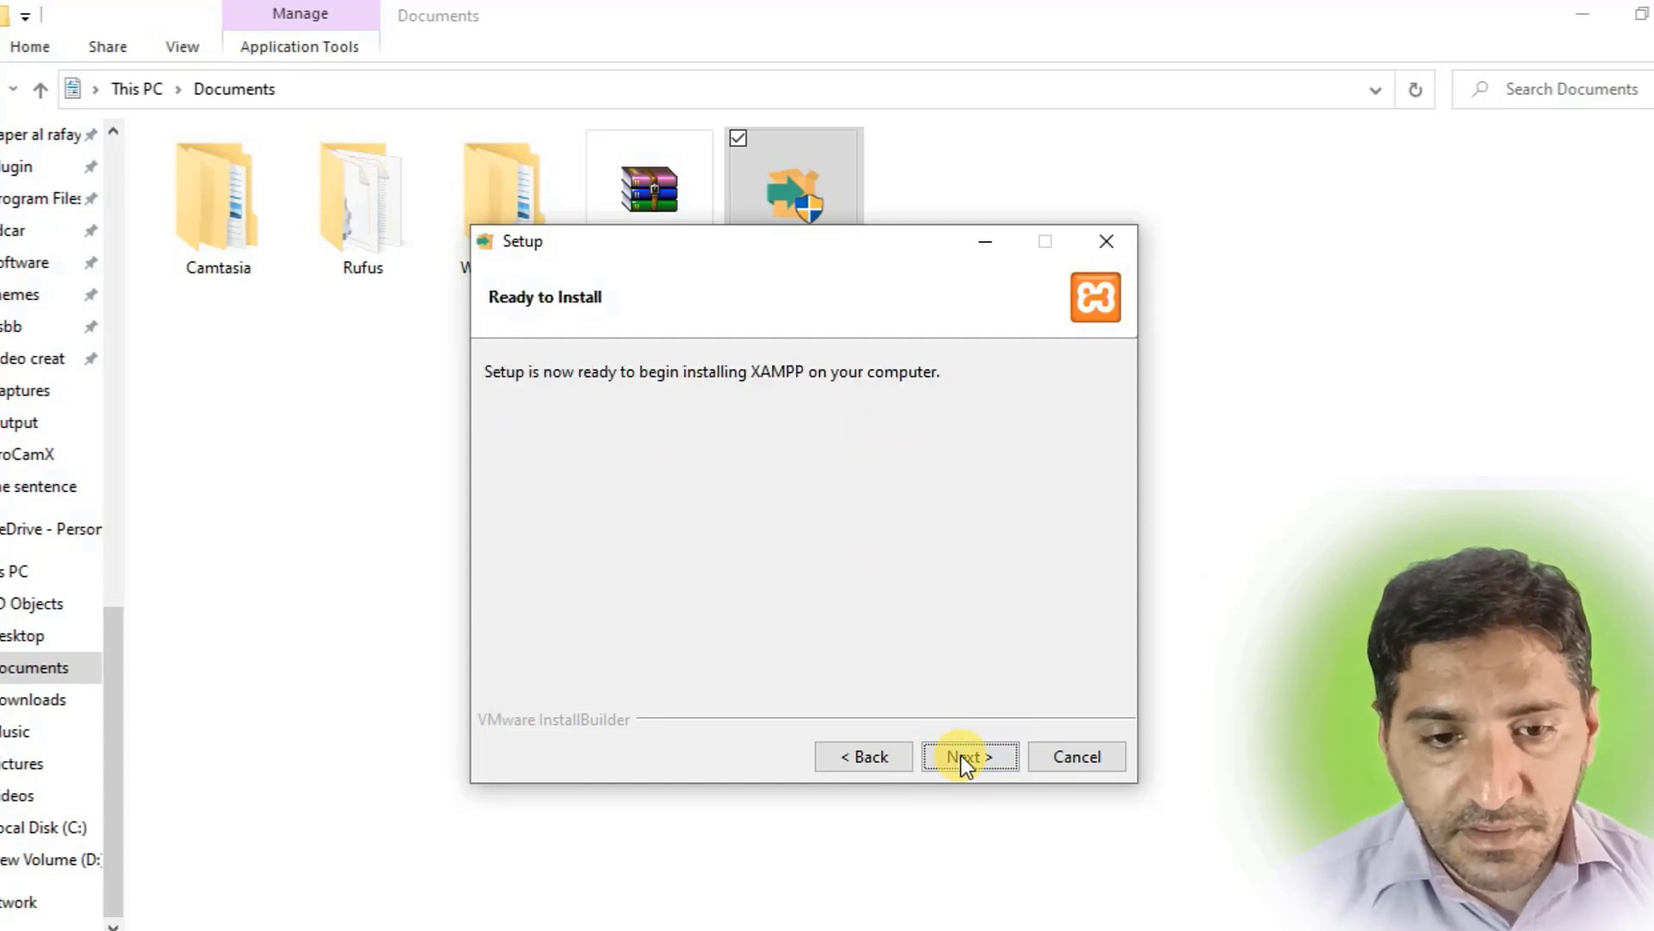
left_click(959, 755)
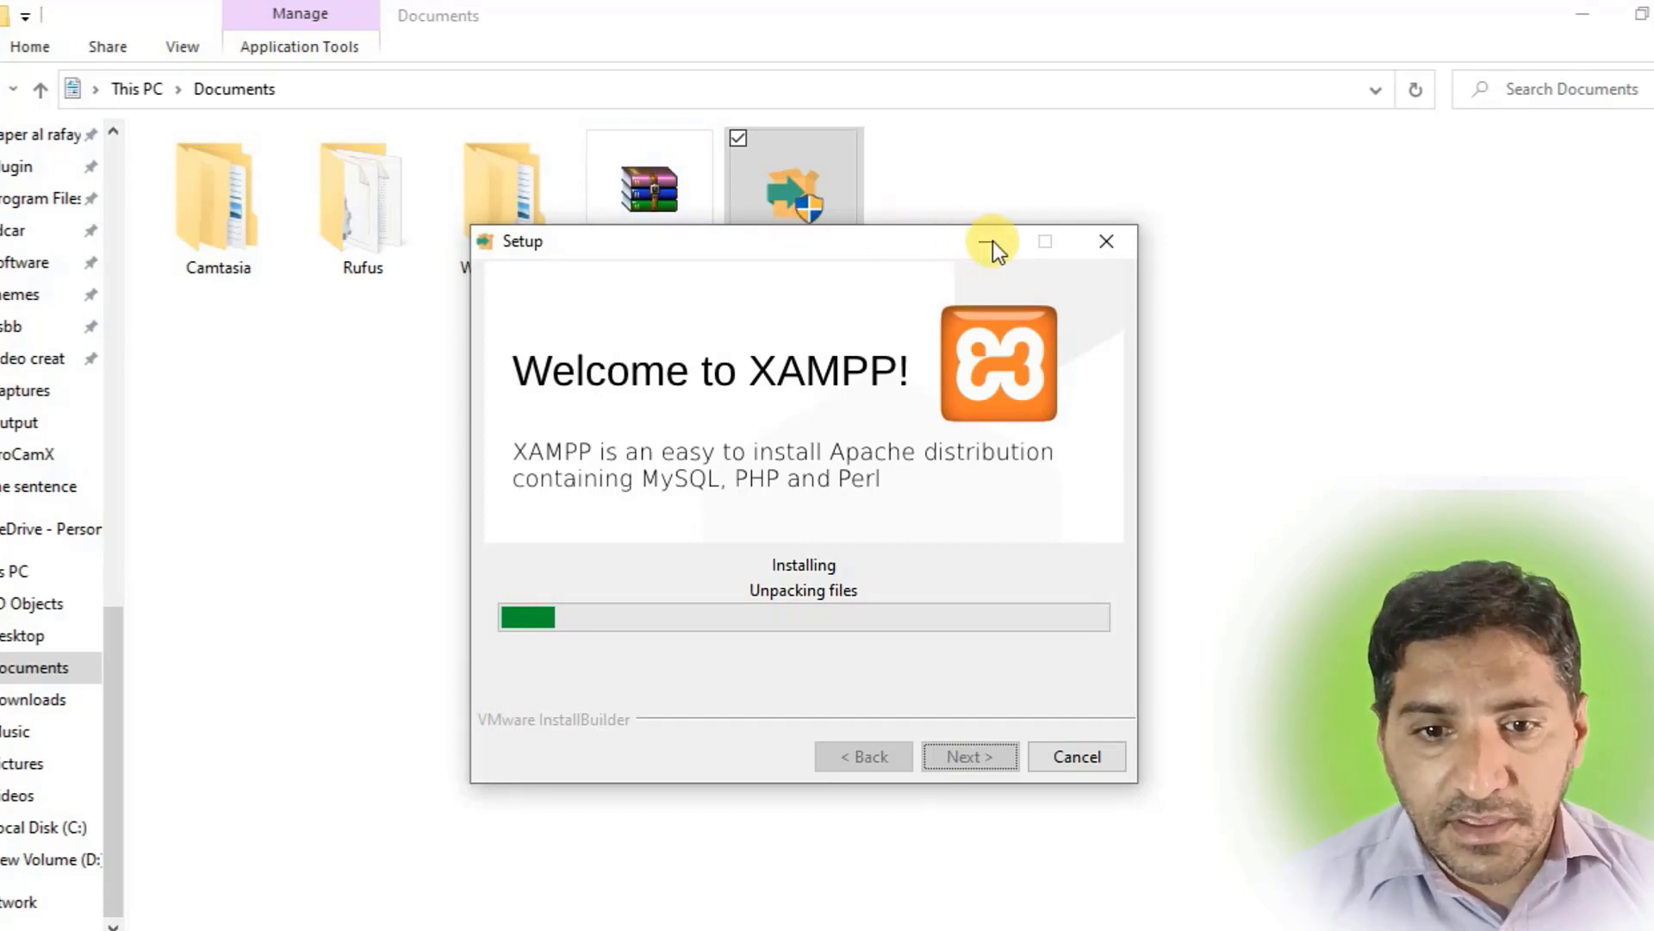
left_click(986, 242)
Copy the wordpress-6.2 zip archive from the Documents folder.
double_click(643, 214)
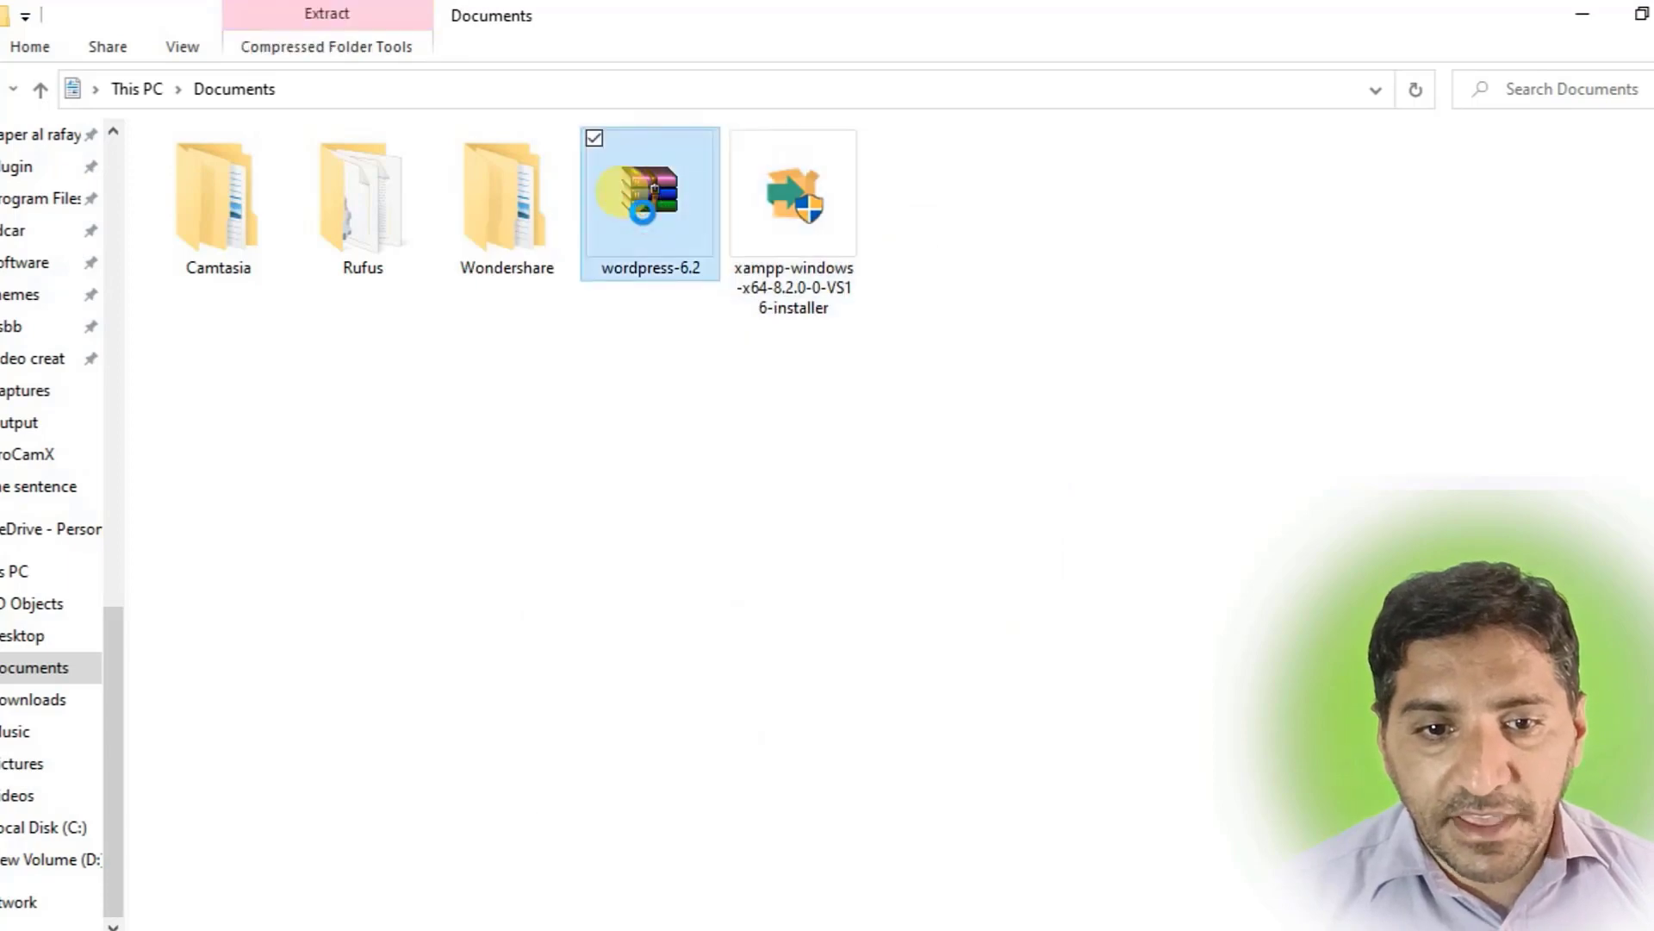
right_click(643, 213)
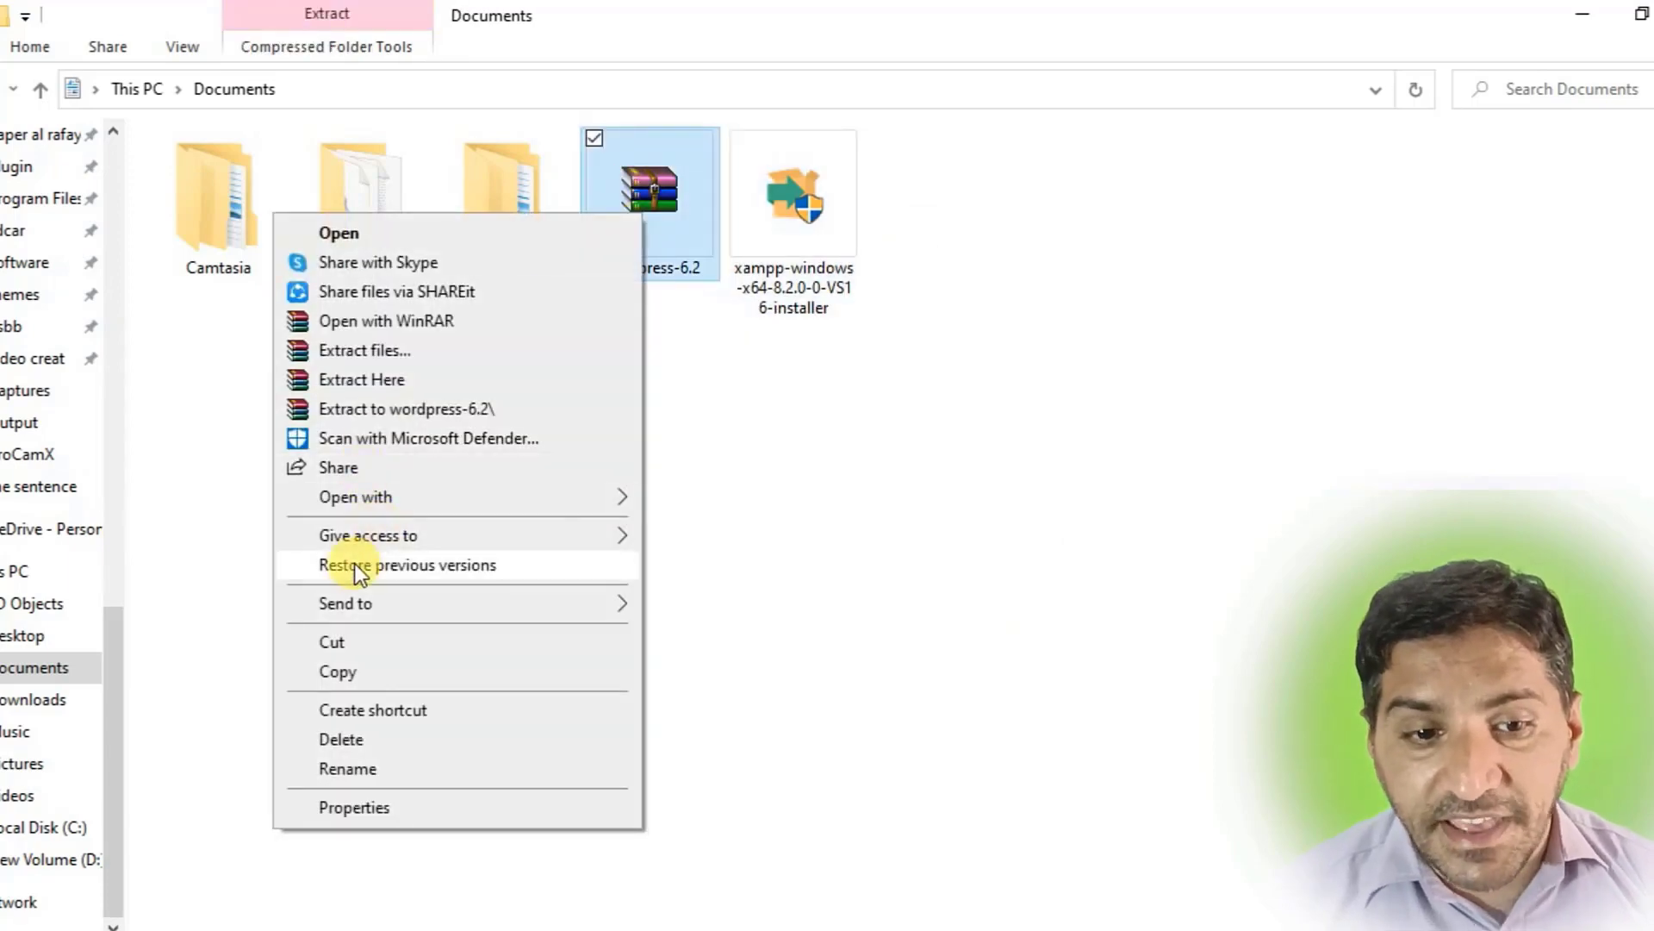
left_click(355, 667)
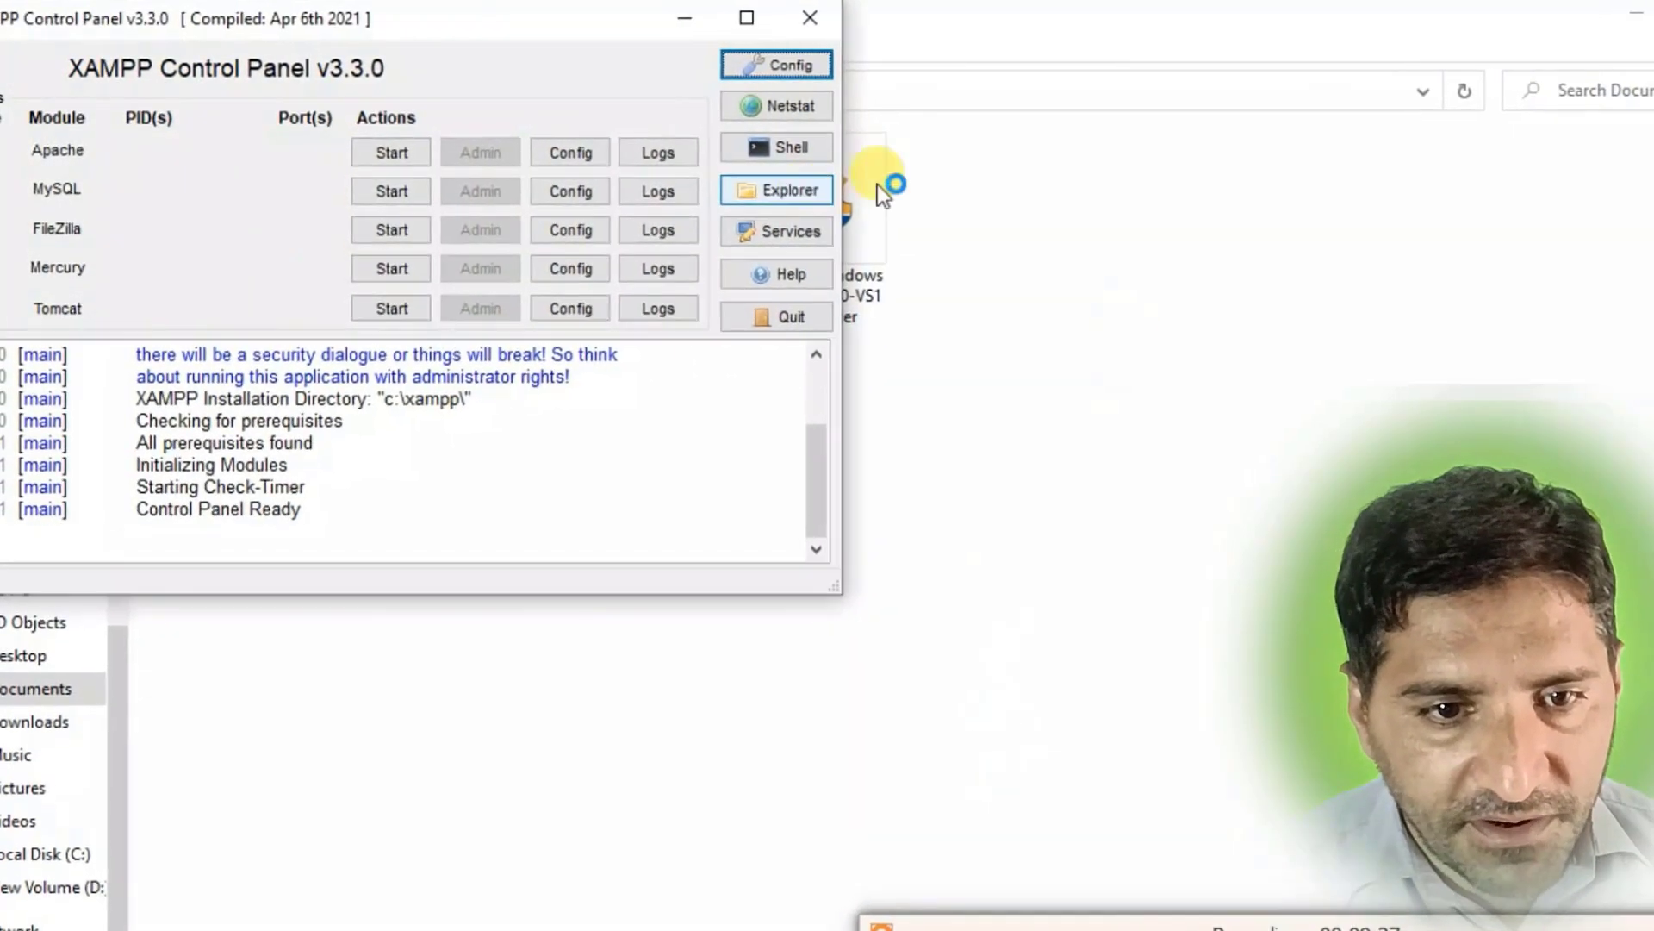
Start Apache and MySQL, then stop and restart Apache.
left_click(393, 152)
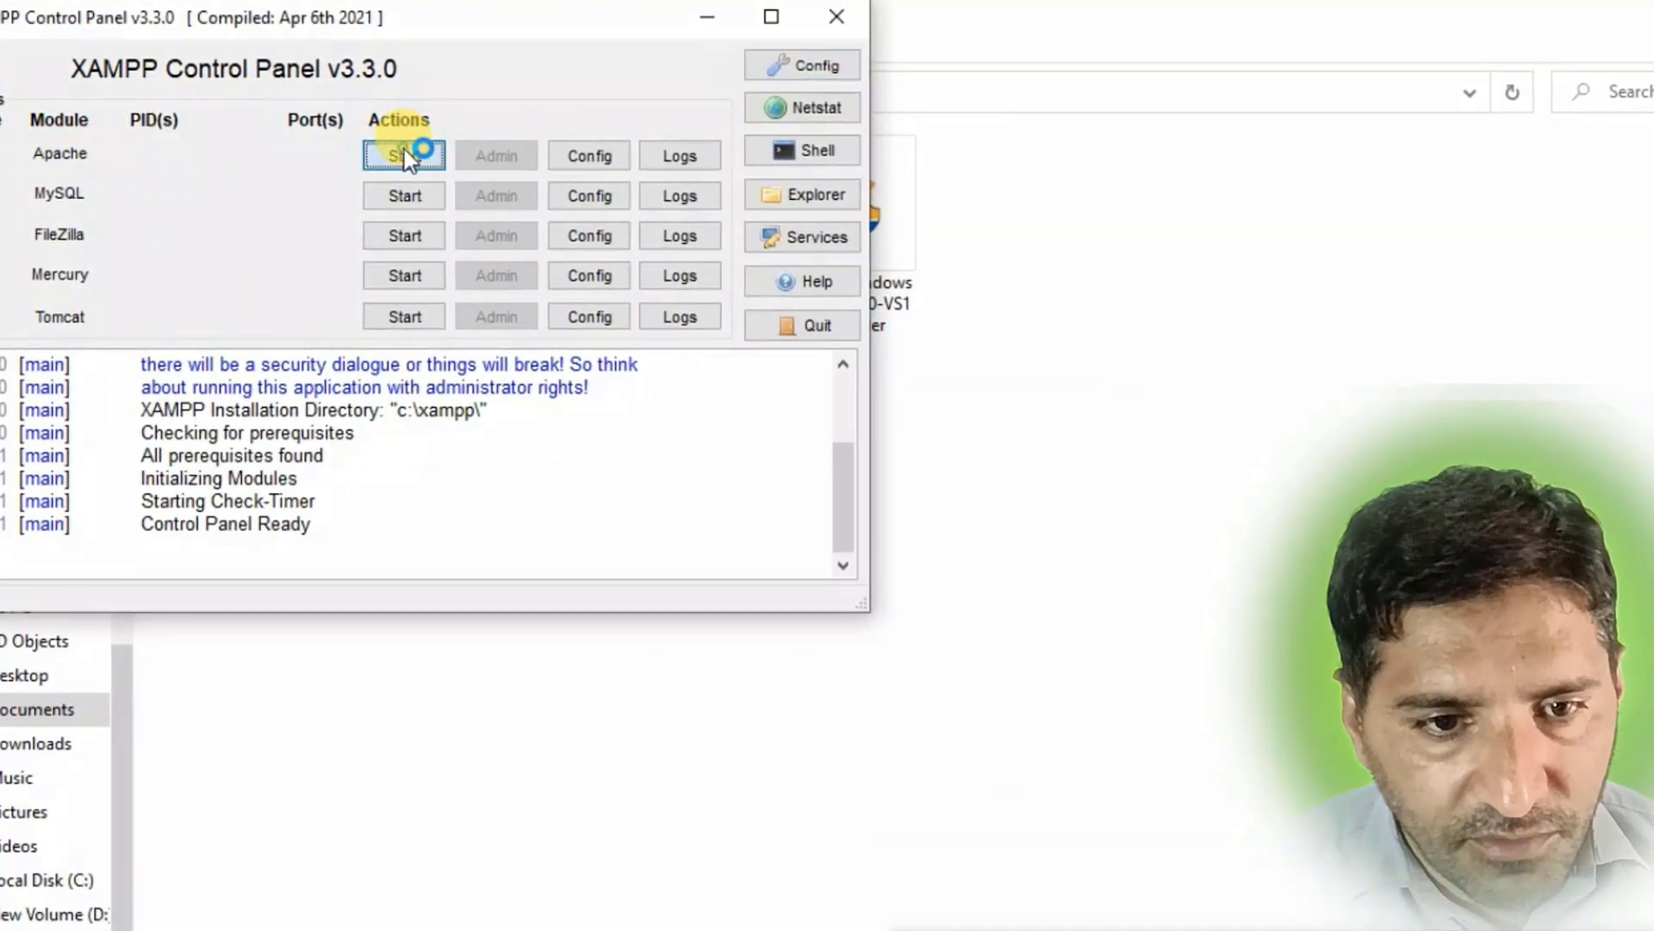
left_click(405, 198)
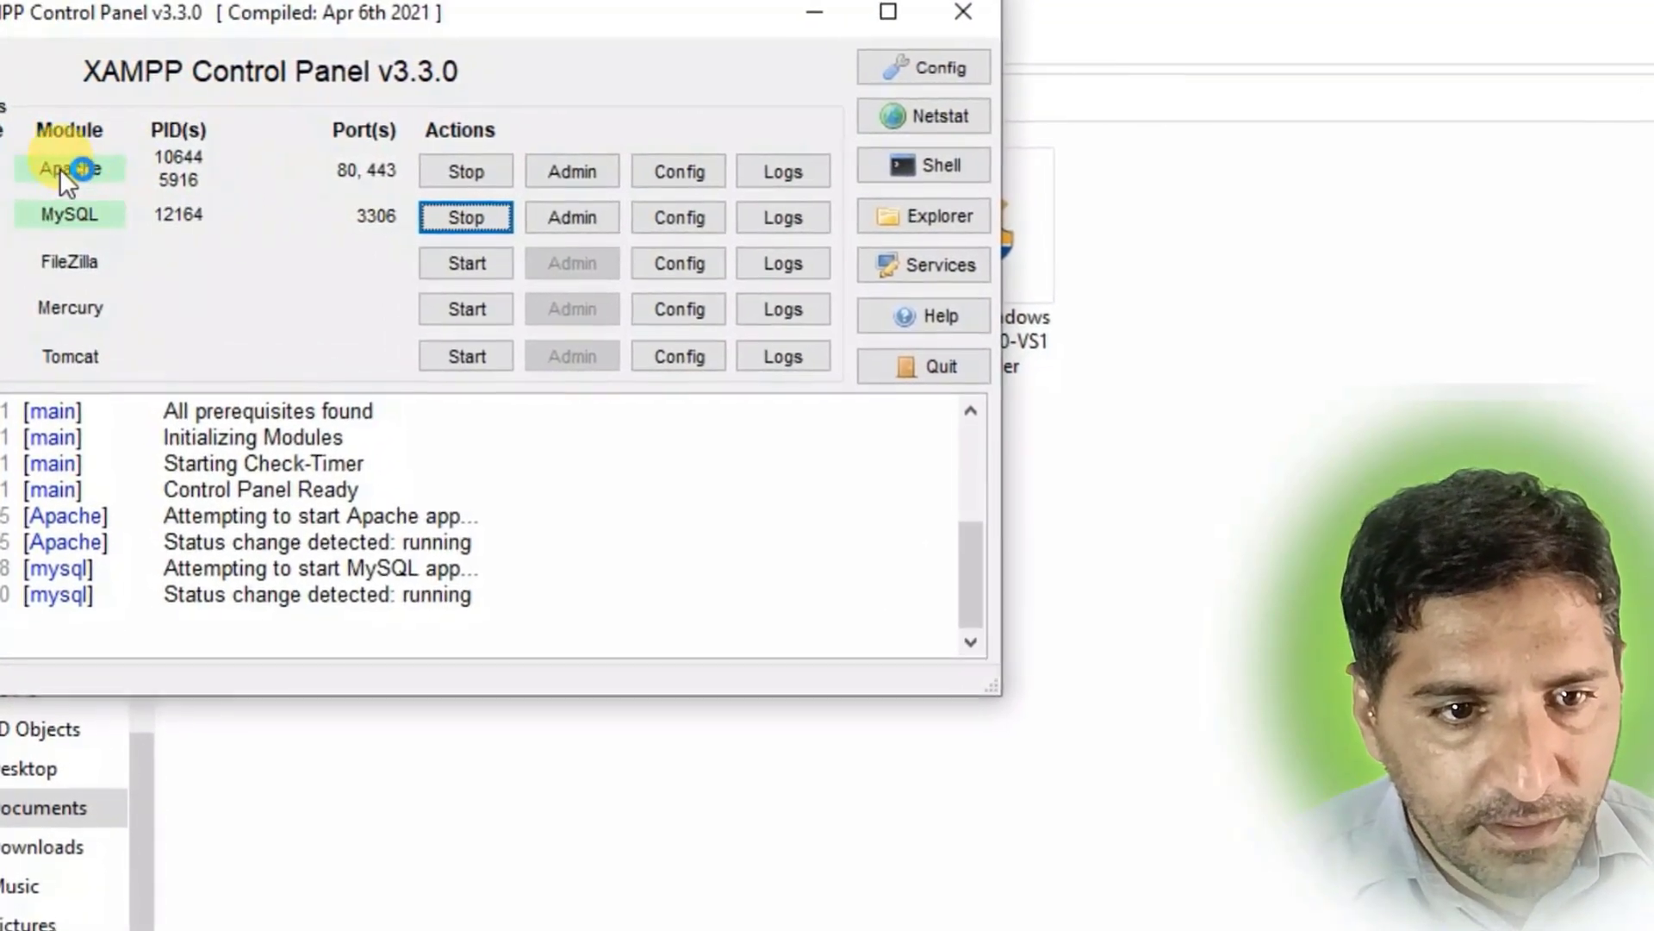
left_click(477, 174)
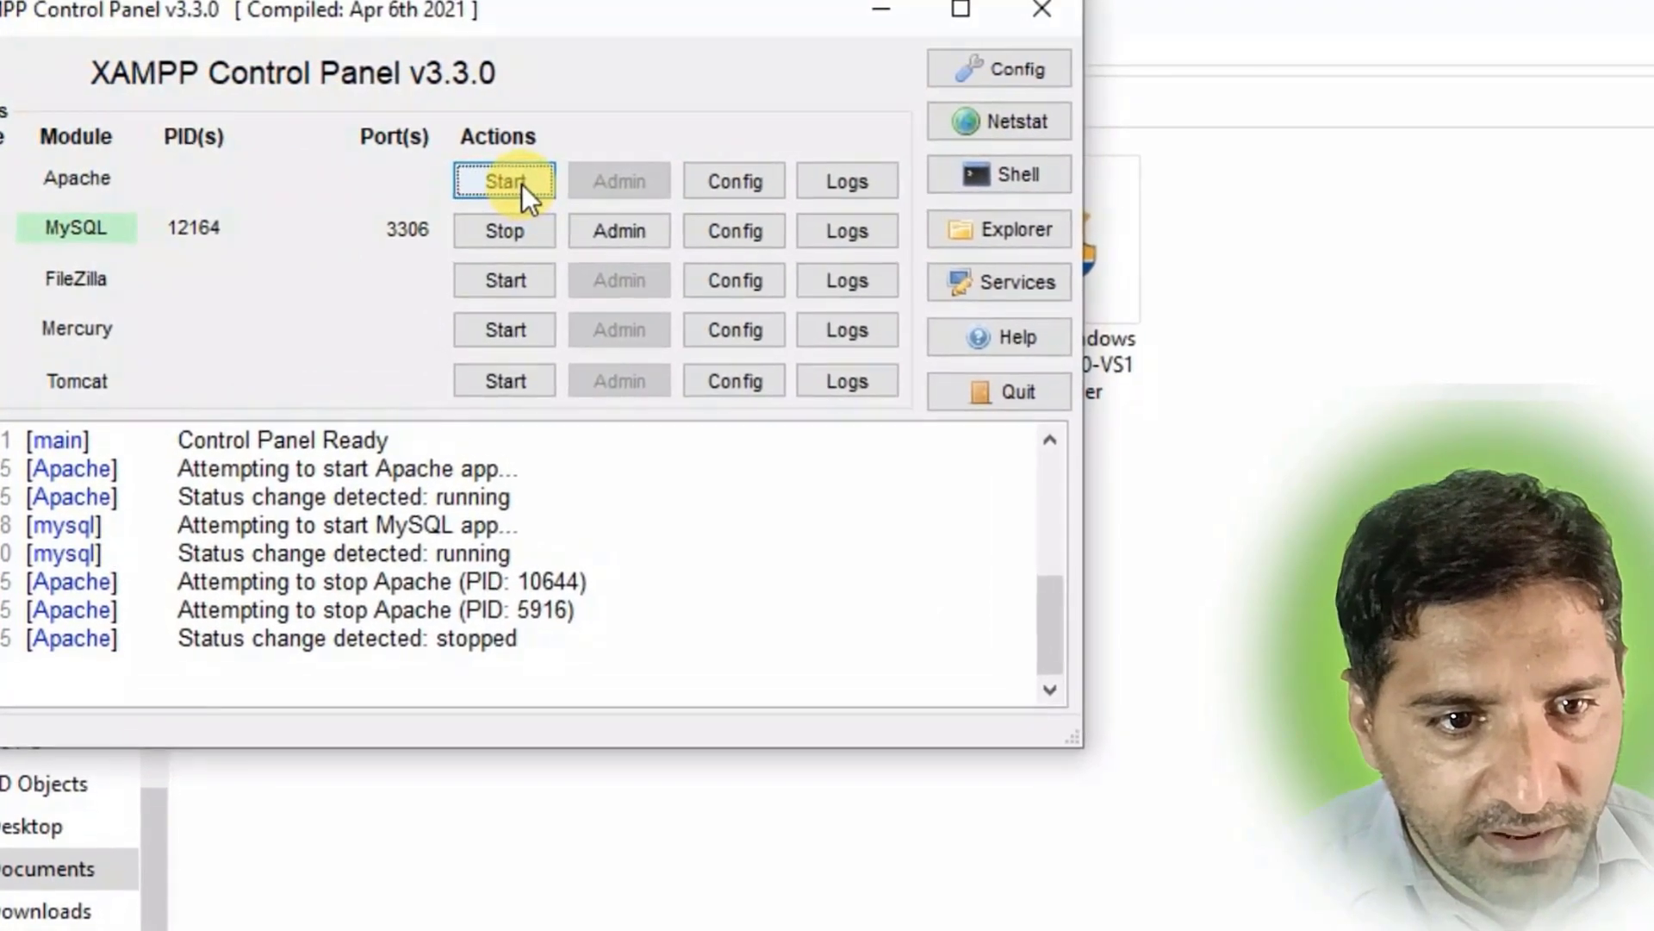
left_click(522, 184)
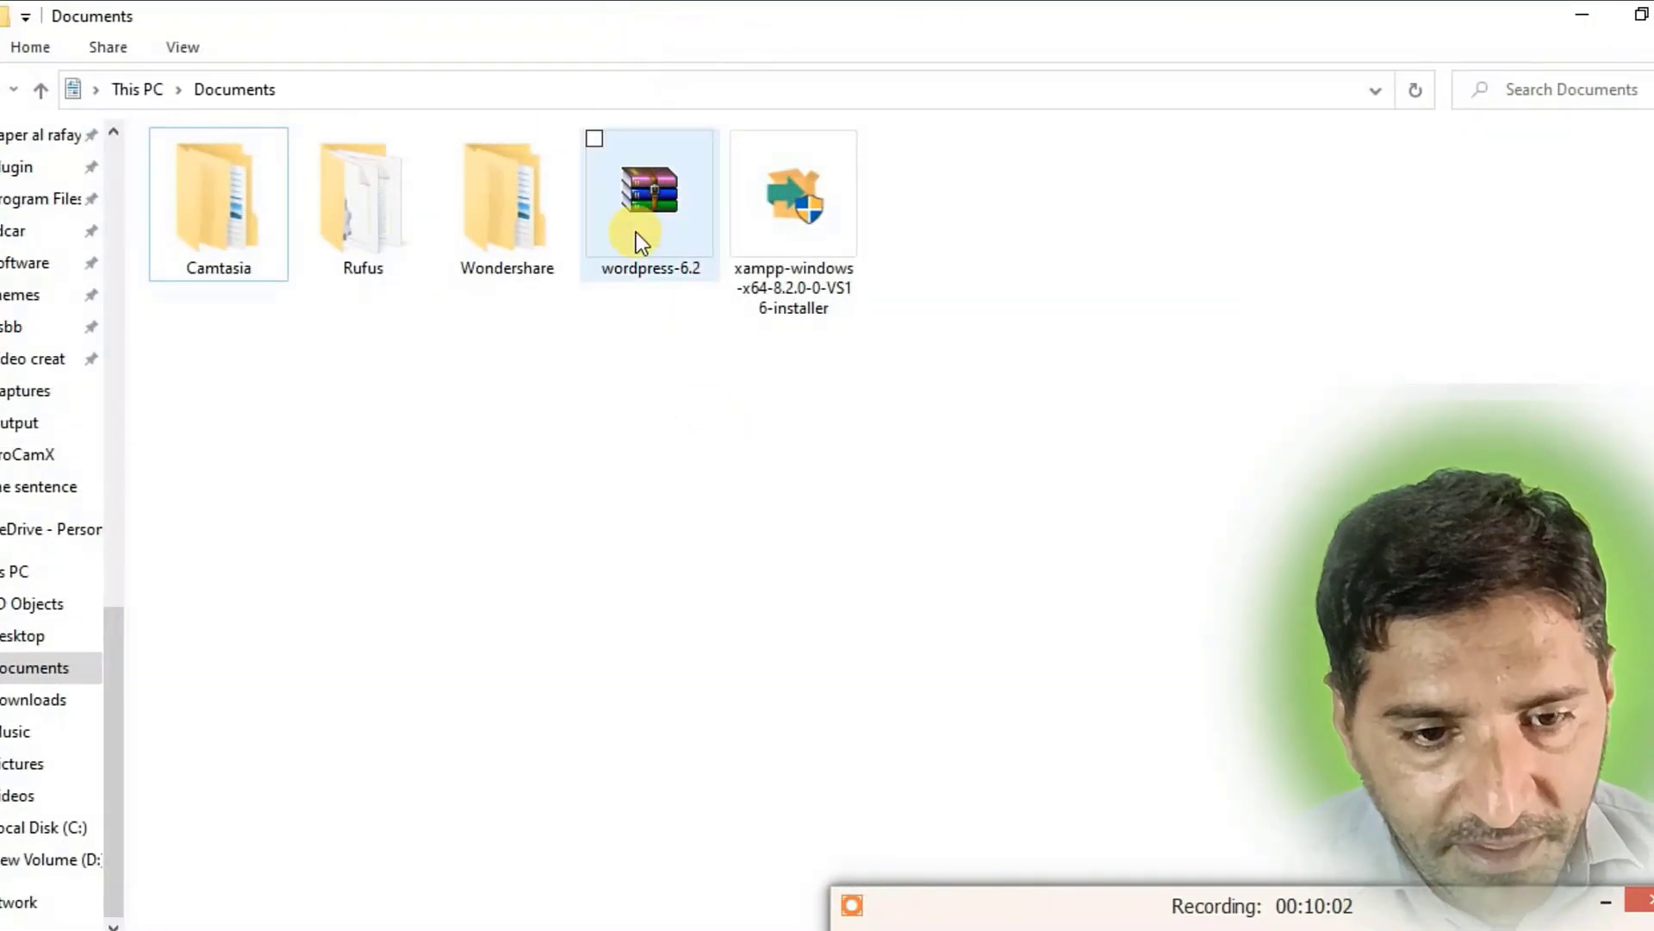
Copy the wordpress-6.2 archive in Documents to the clipboard.
double_click(640, 221)
right_click(640, 221)
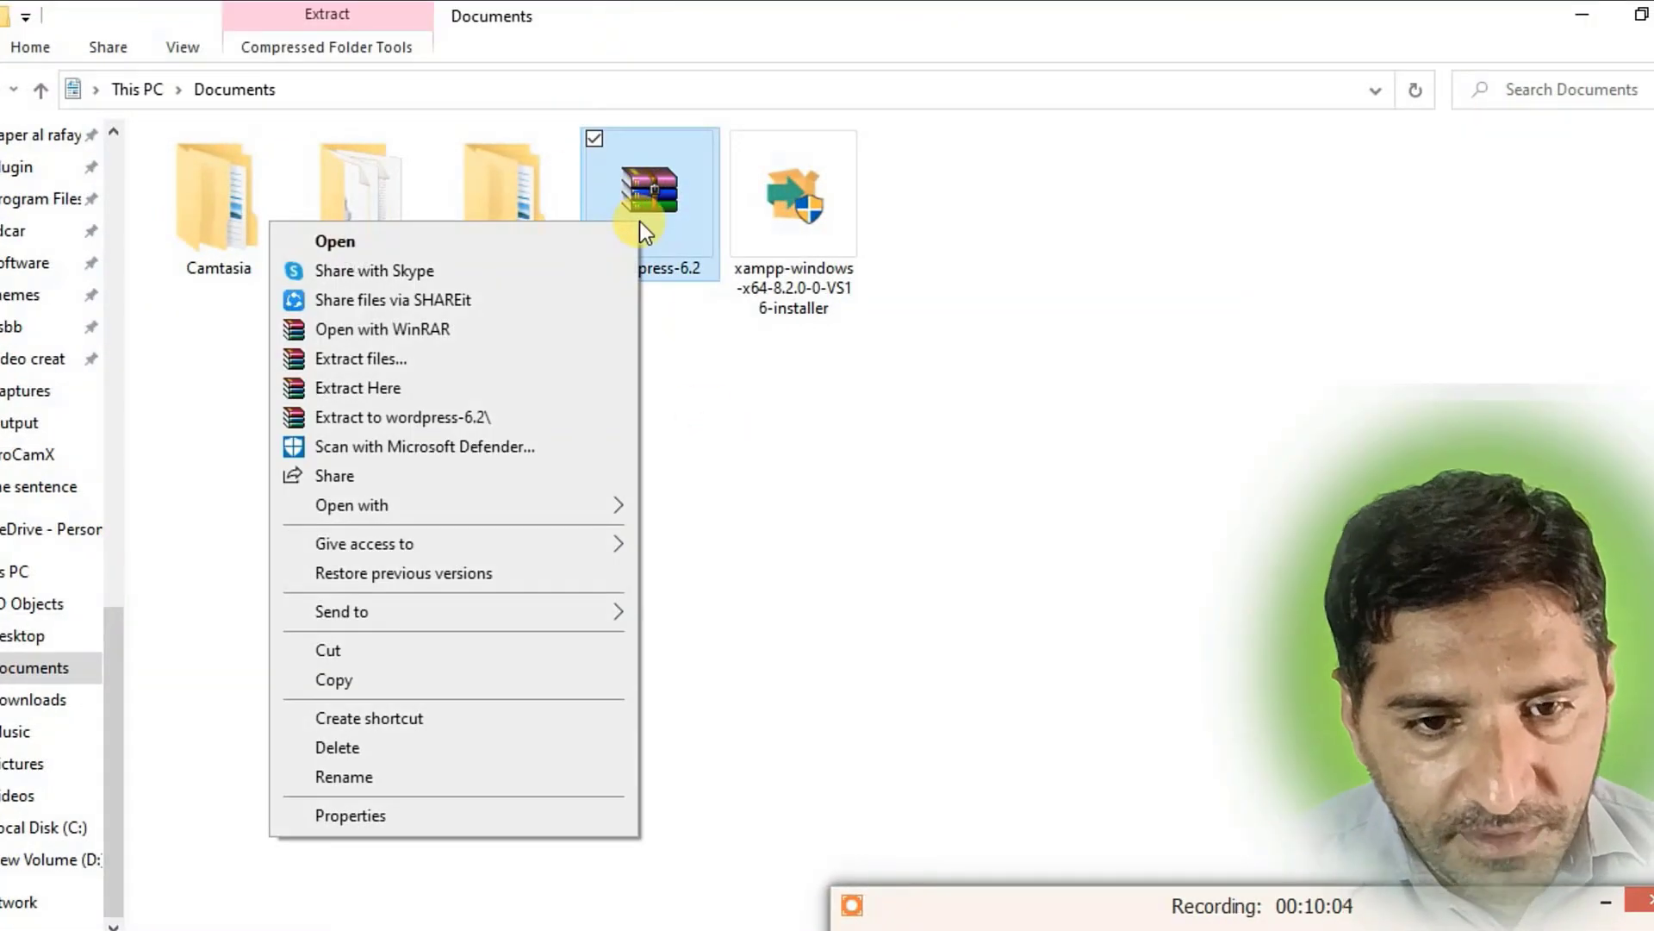
left_click(350, 679)
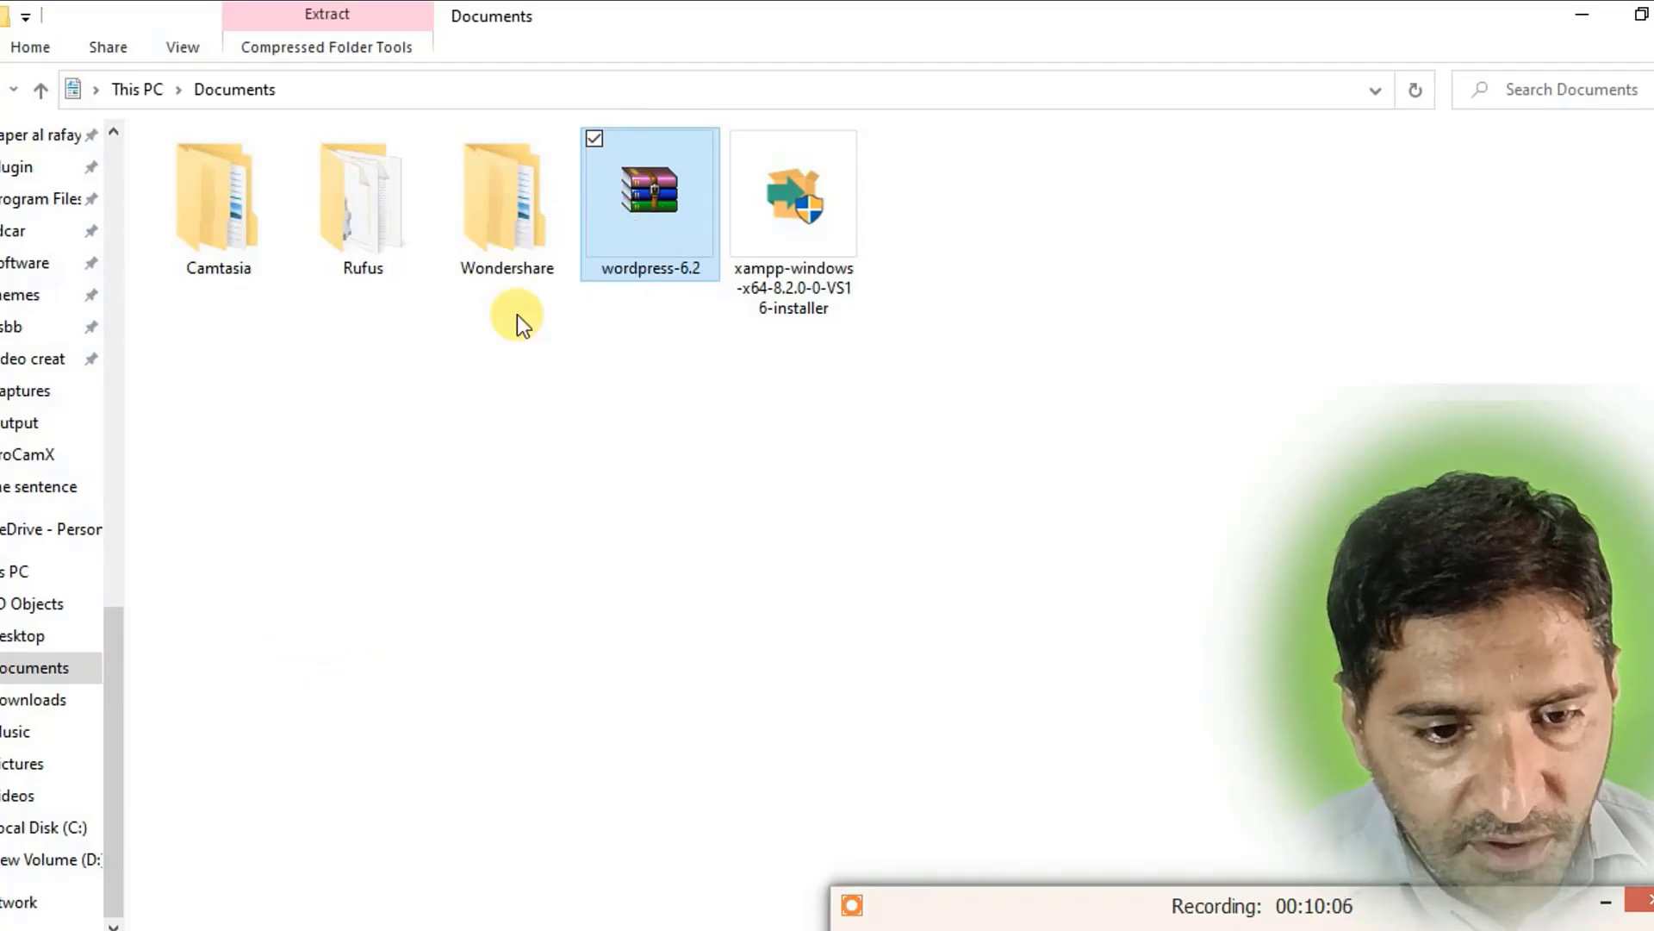
right_click(638, 188)
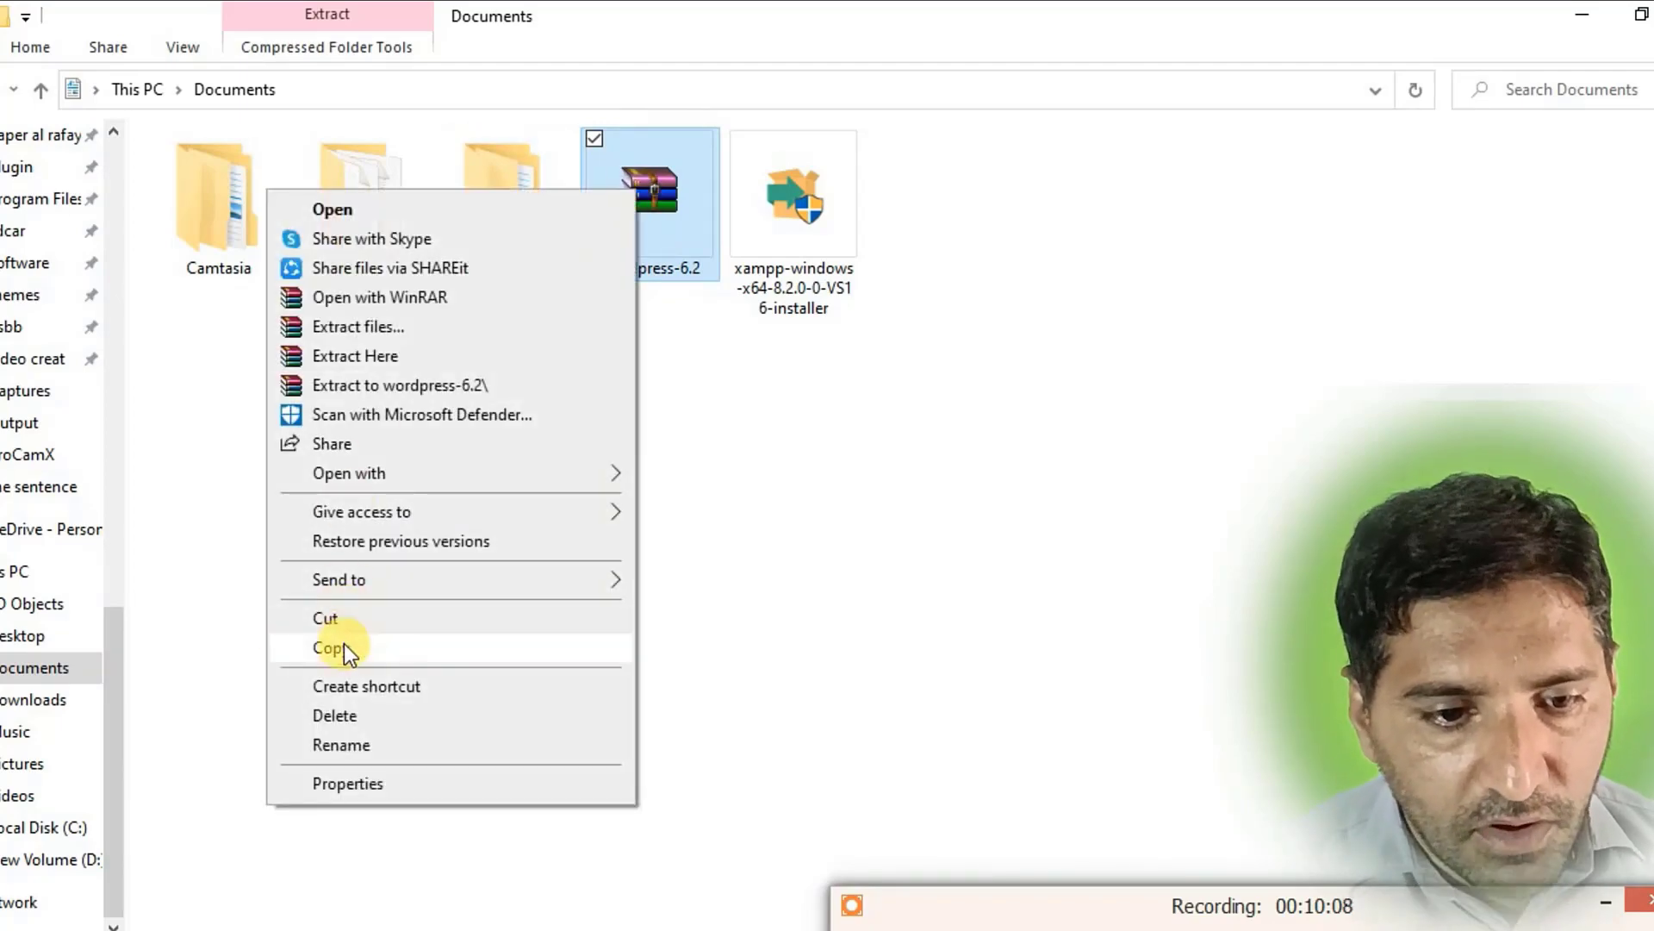
left_click(343, 650)
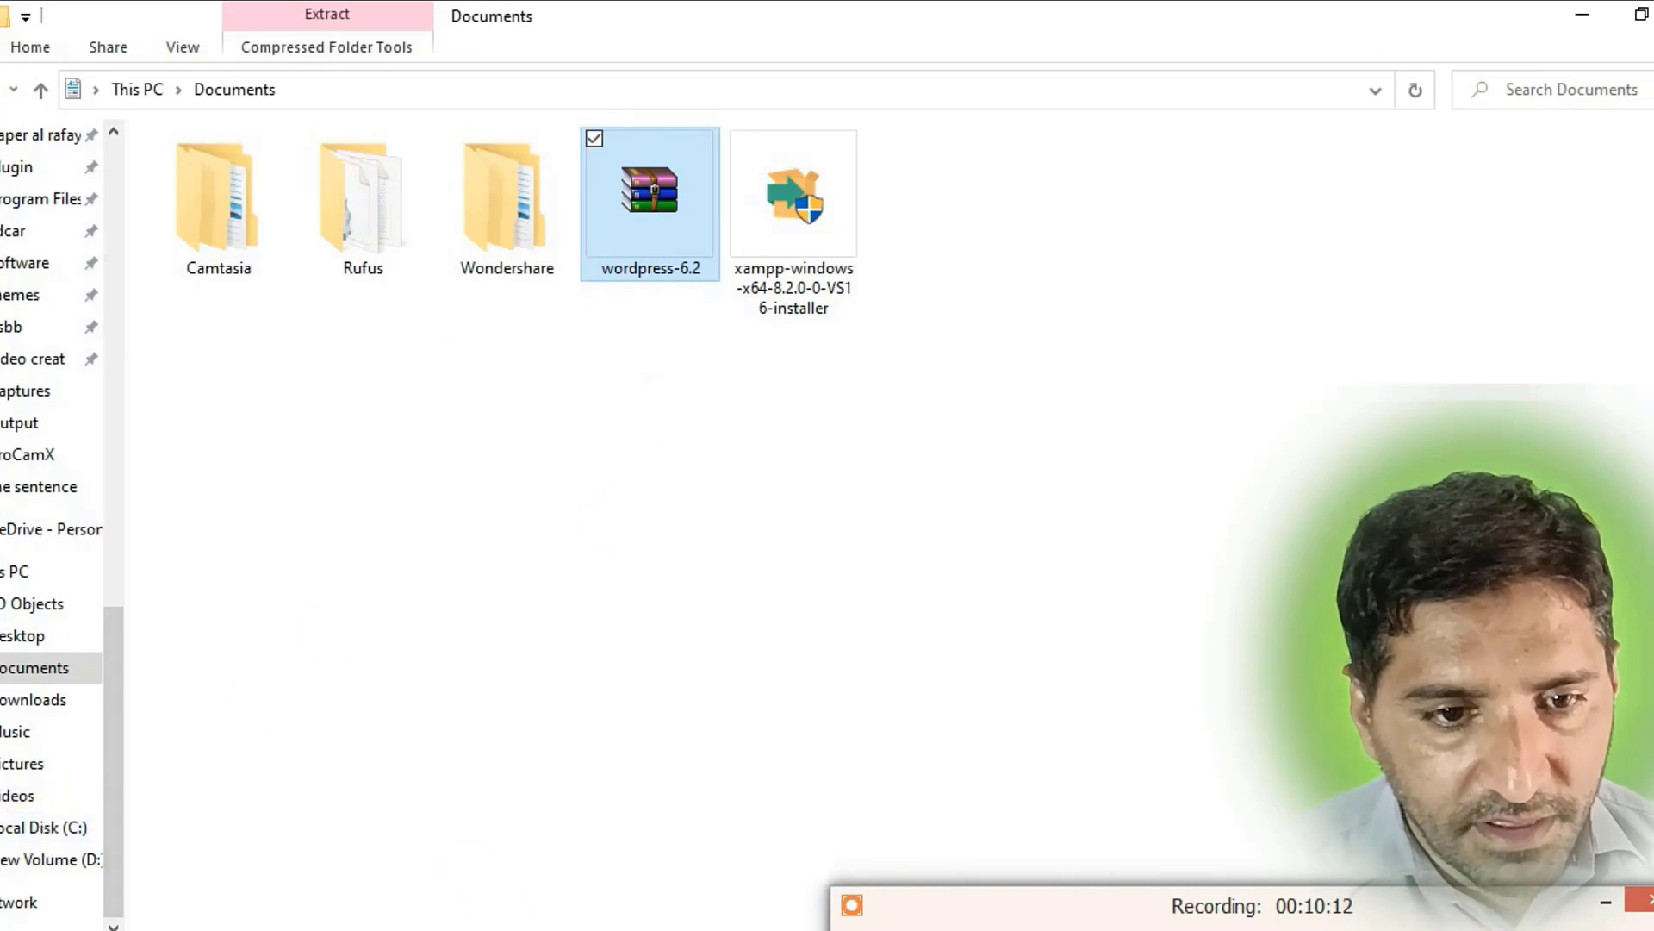
Paste the archive into C:\xampp\htdocs on the Local Disk (C:).
mouse_move(366, 861)
left_click(619, 909)
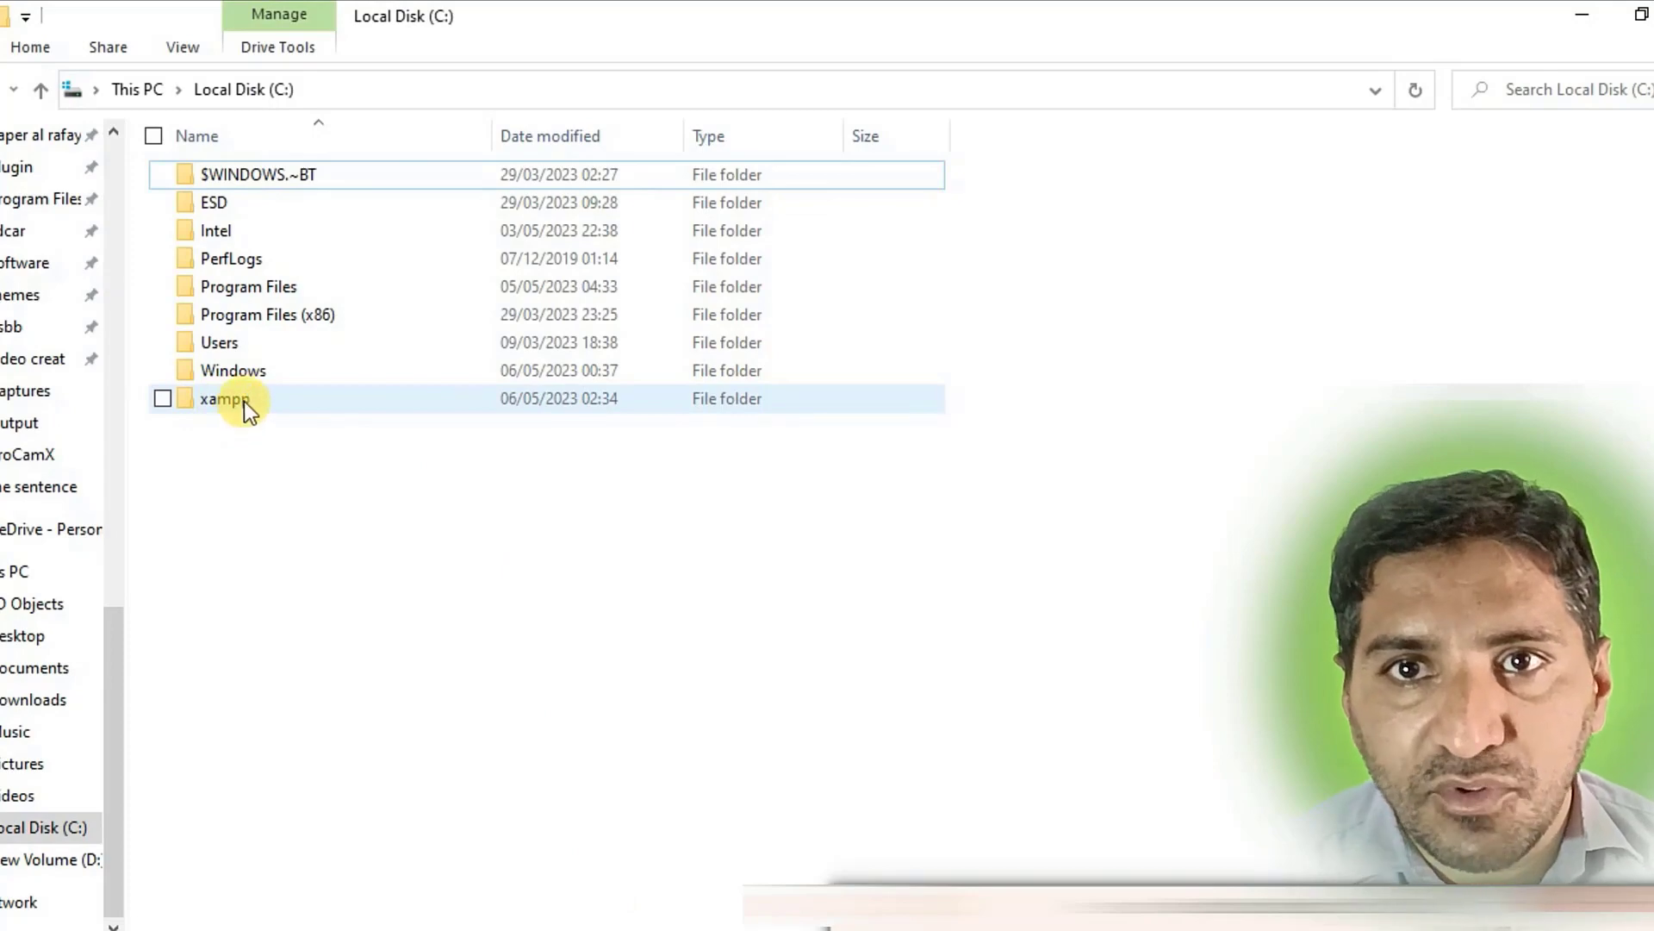
mouse_move(244, 400)
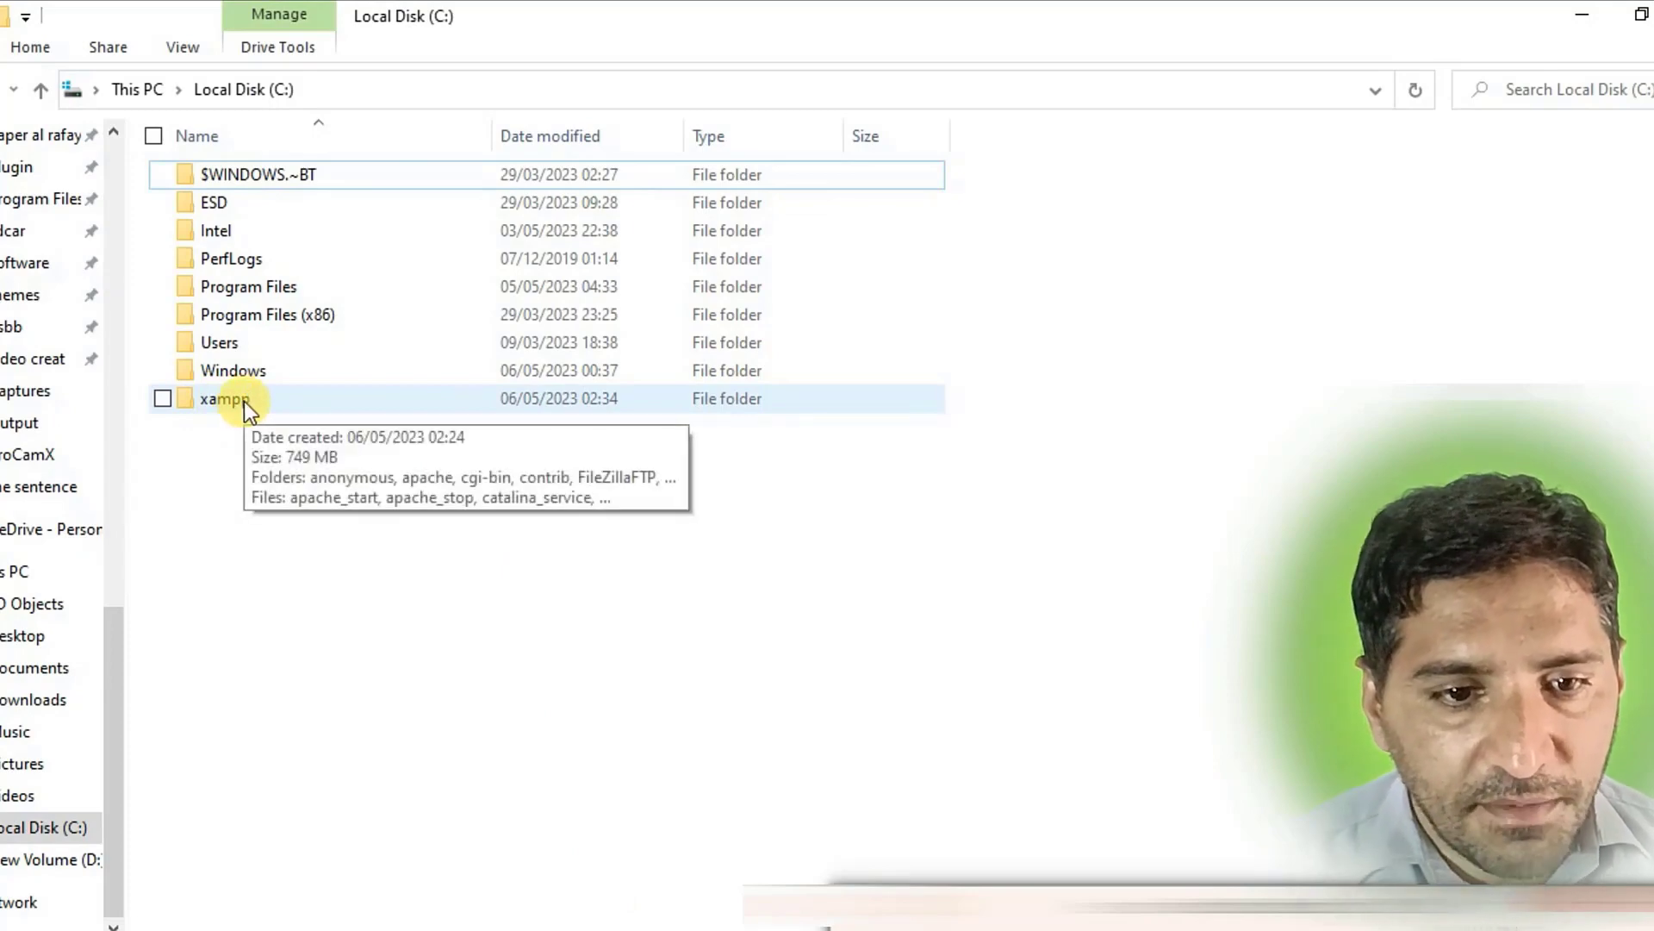
double_click(245, 401)
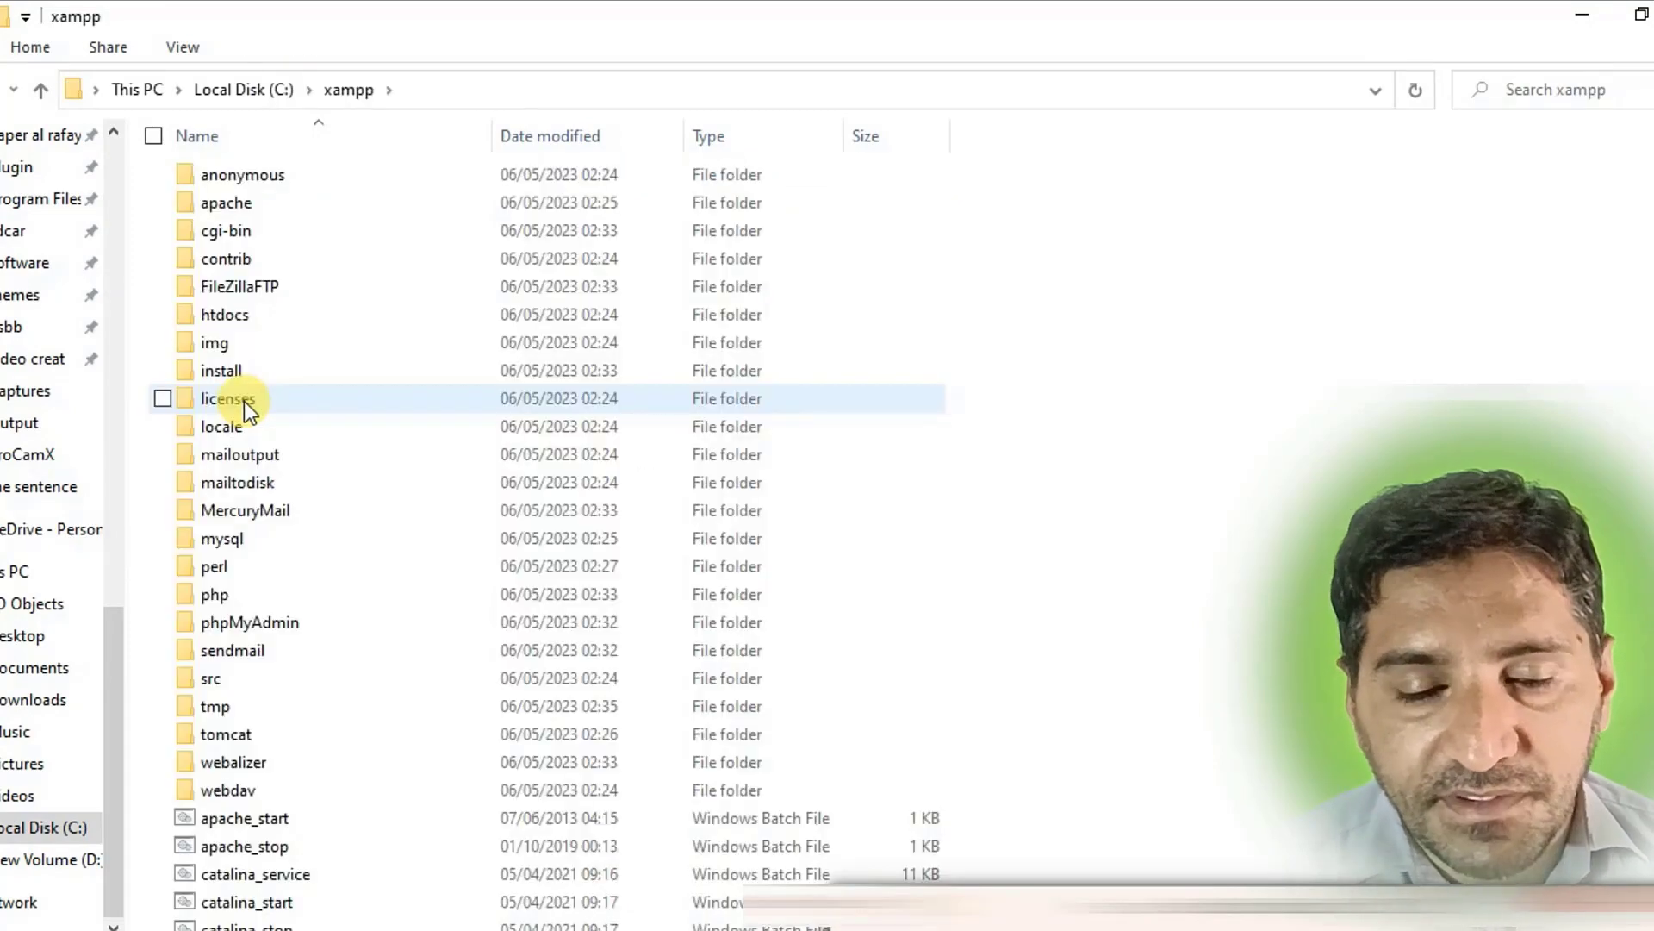
double_click(261, 318)
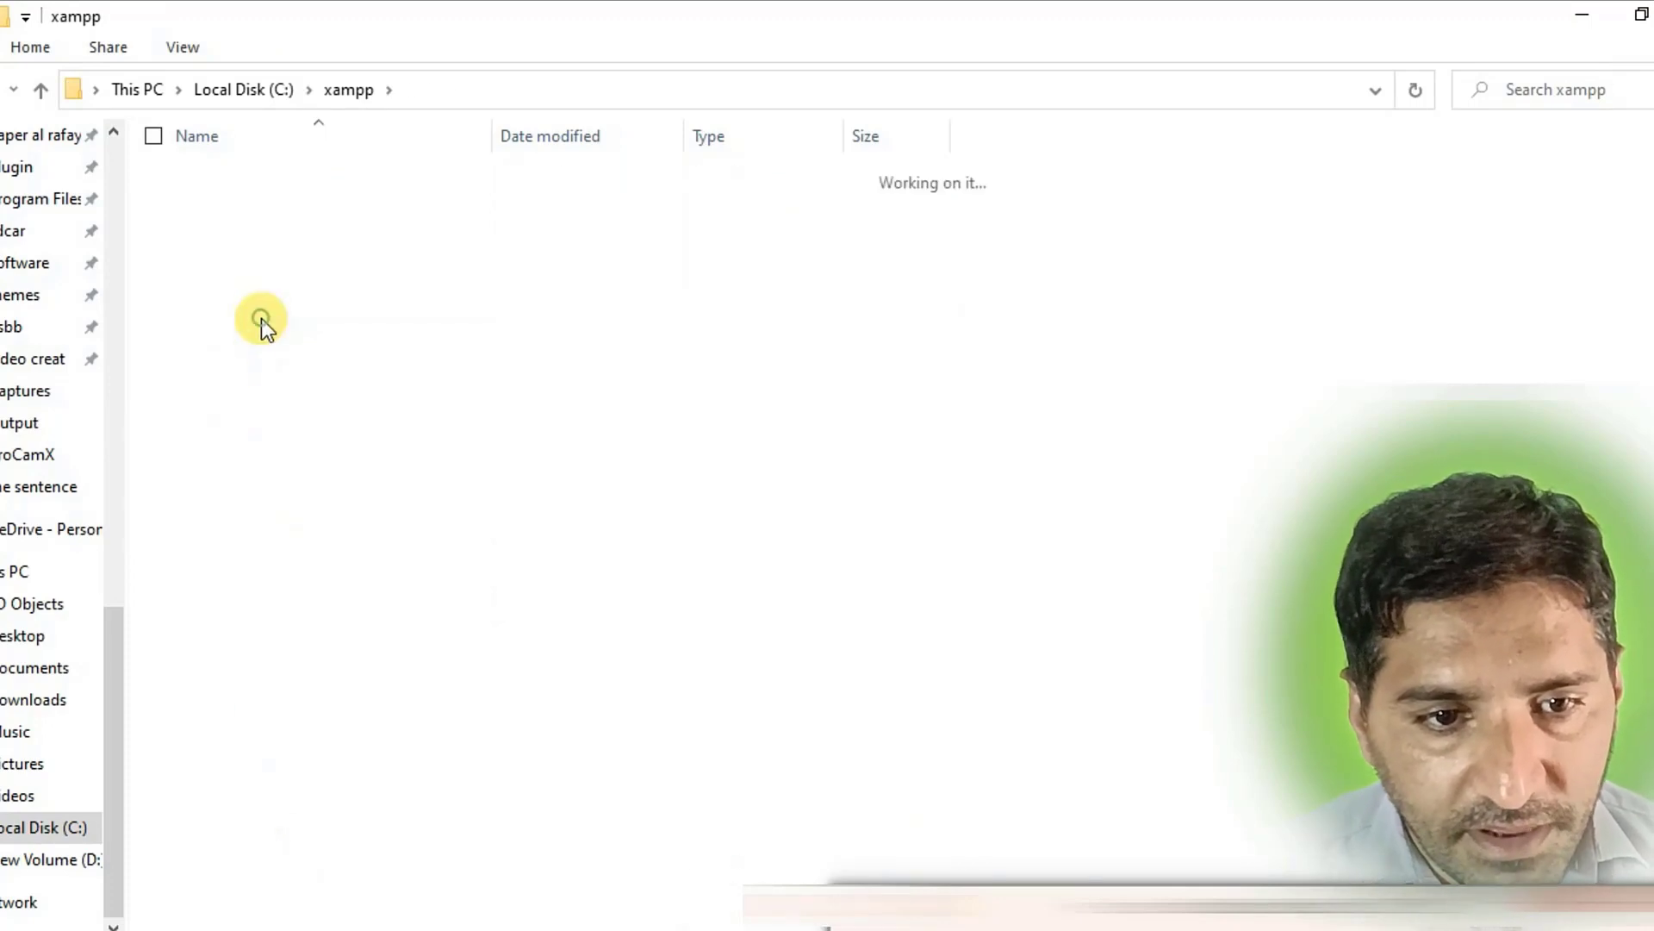
right_click(308, 422)
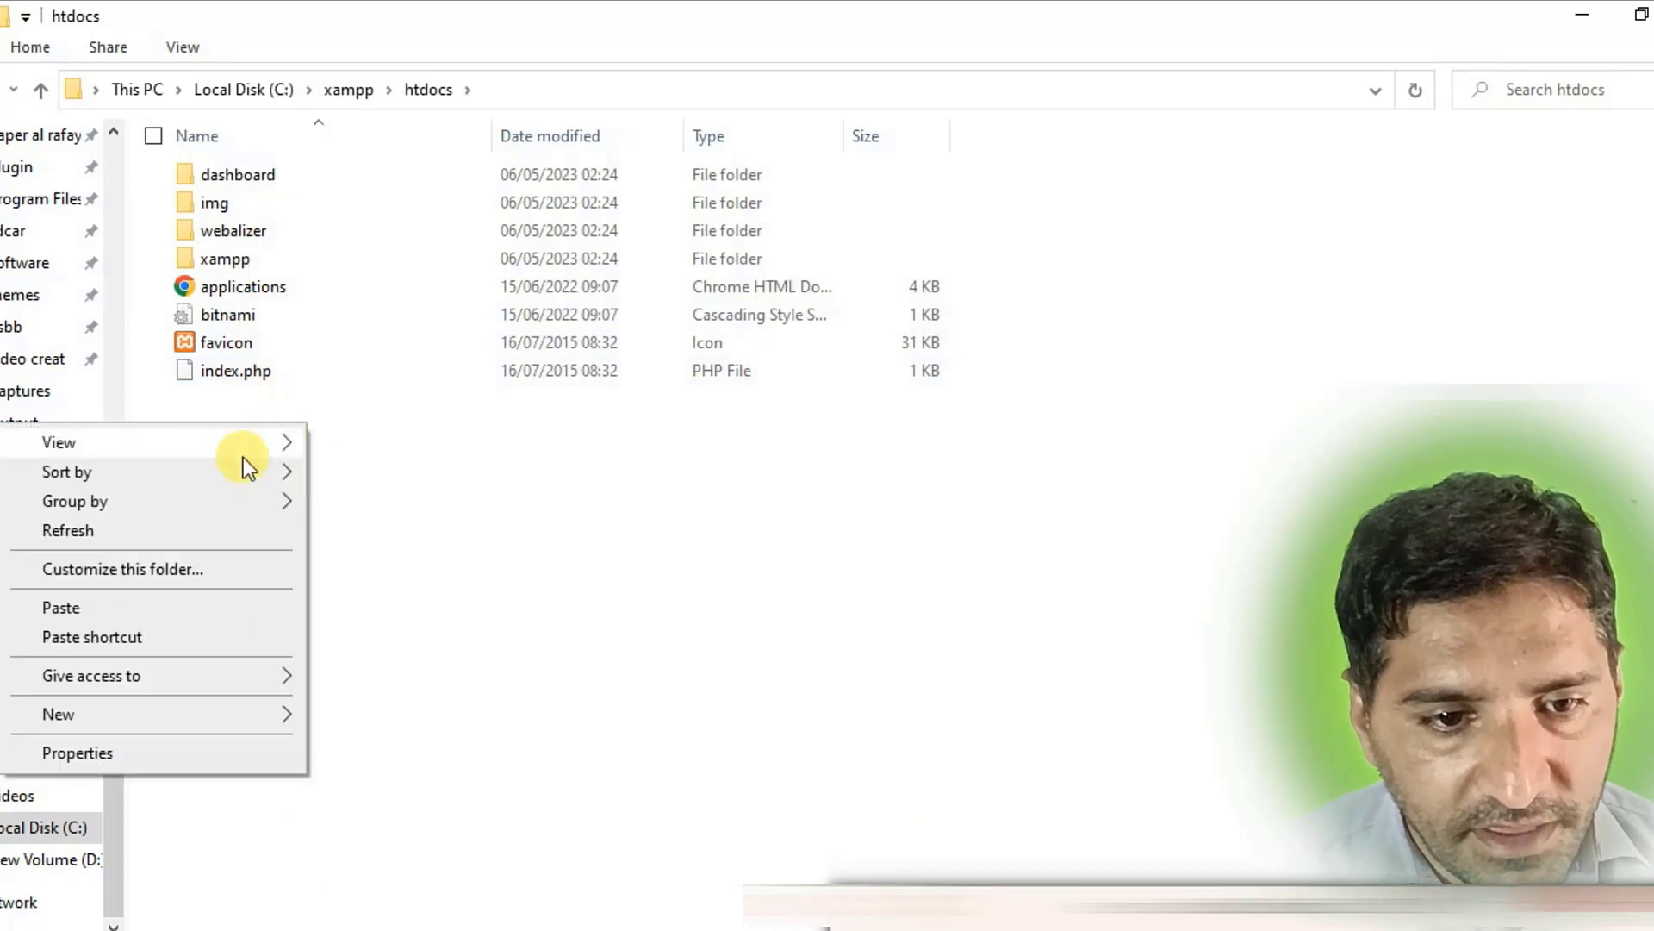
left_click(152, 608)
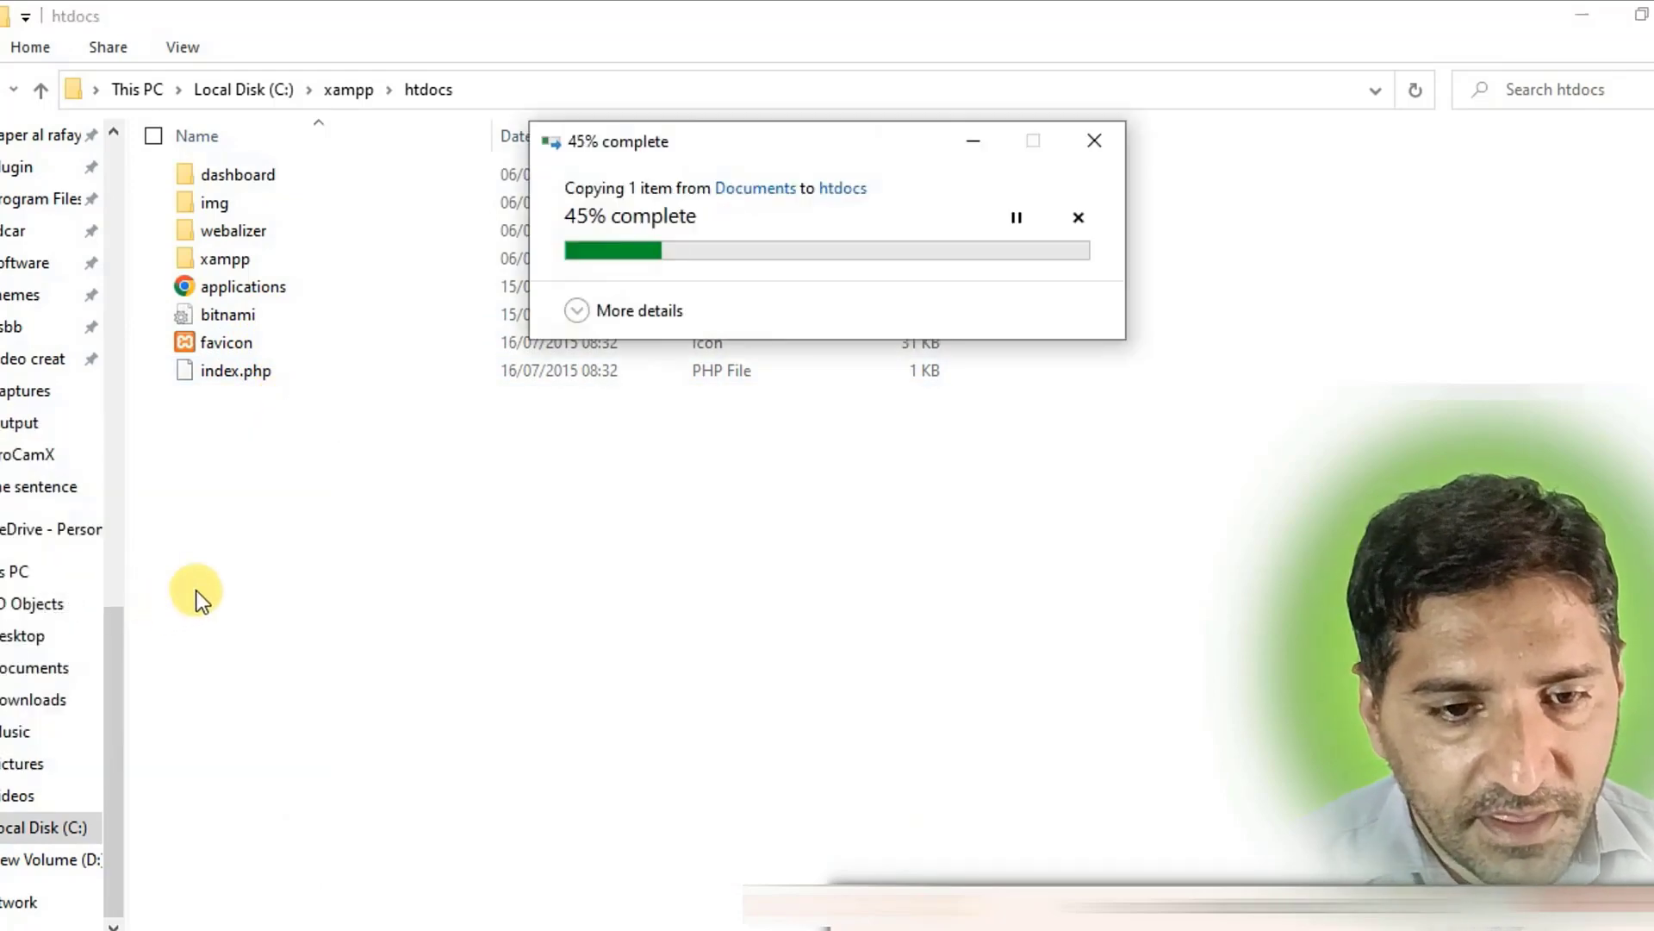
right_click(372, 508)
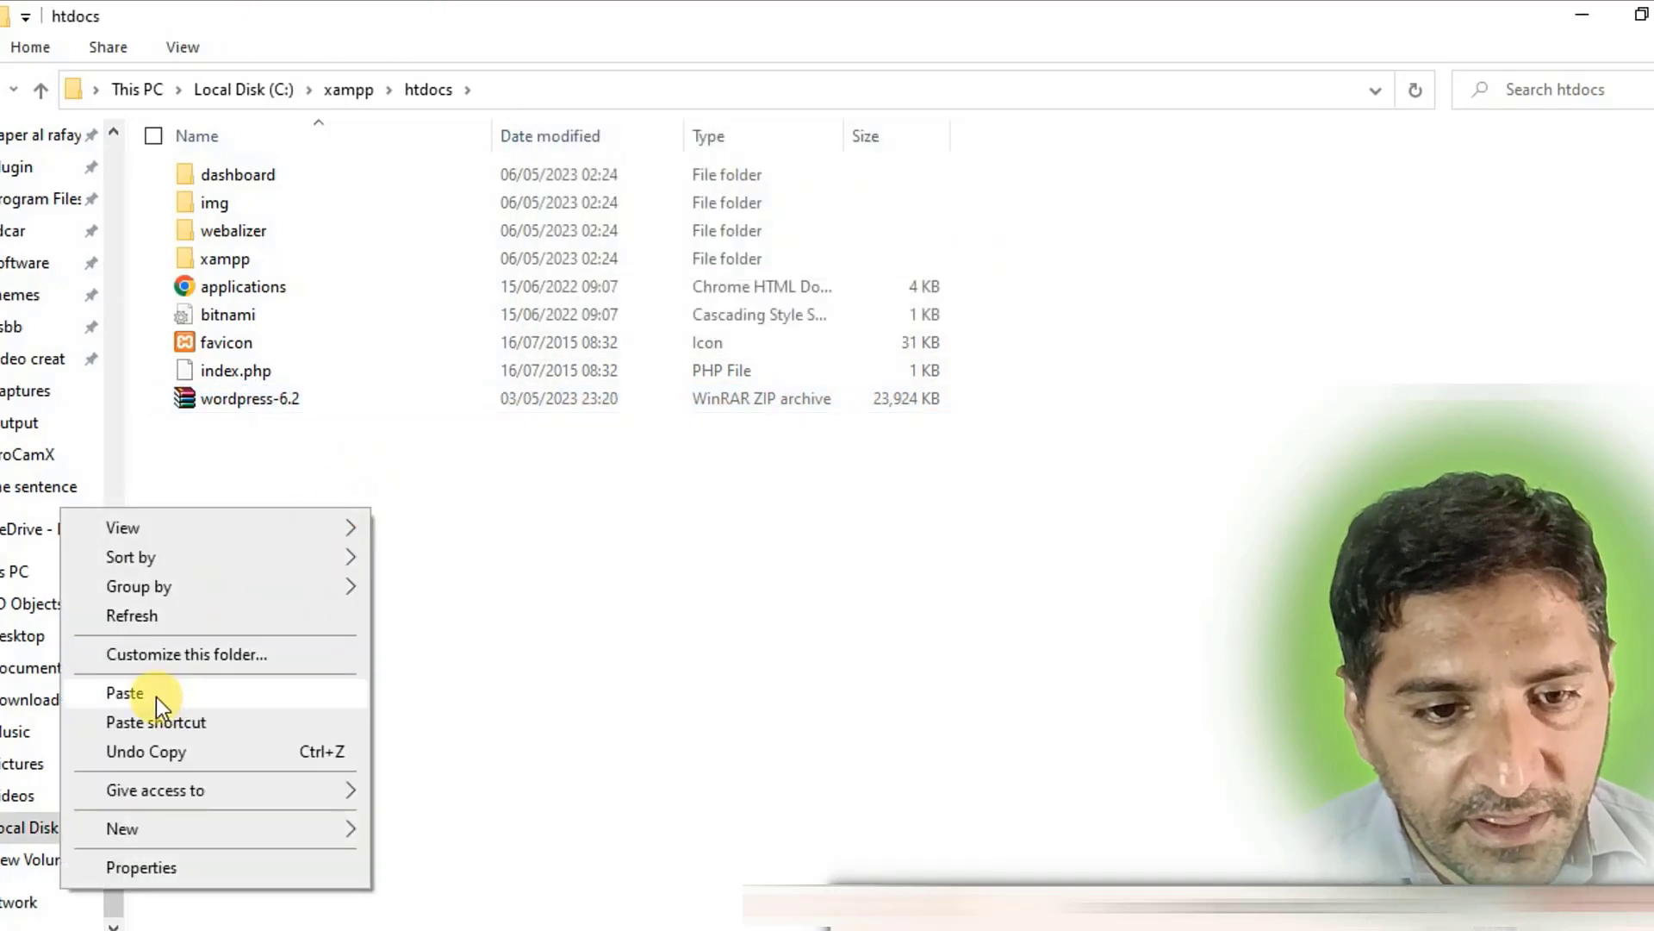
left_click(566, 497)
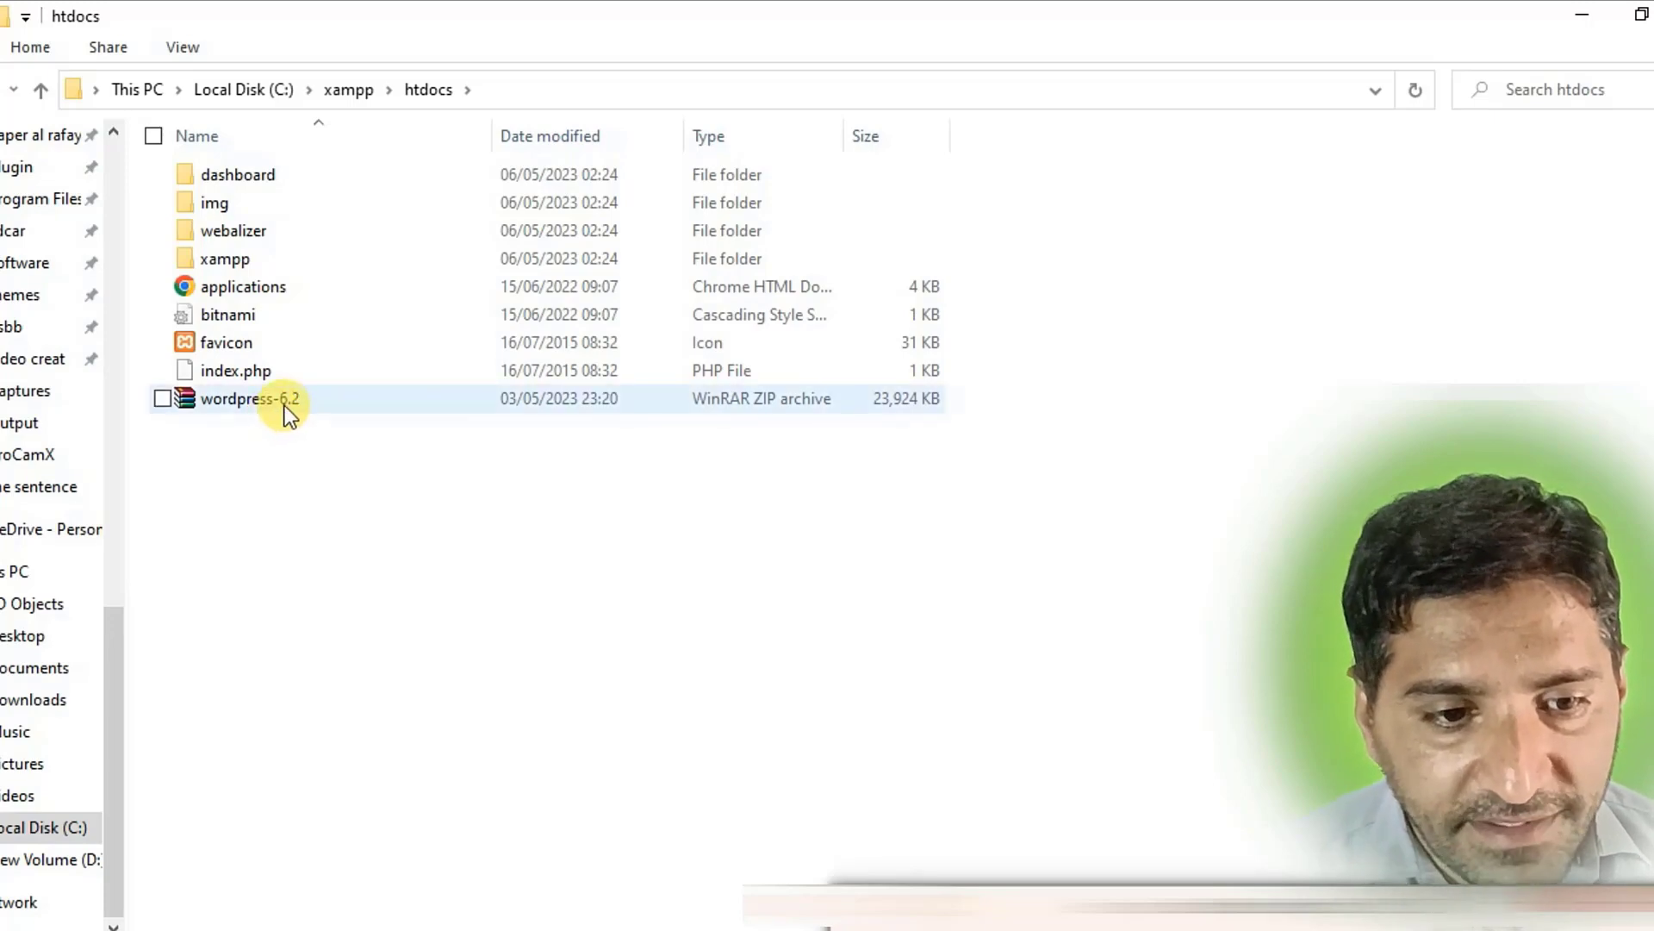
Extract the wordpress-6.2 archive here in C:\xampp\htdocs.
left_click(287, 402)
right_click(287, 401)
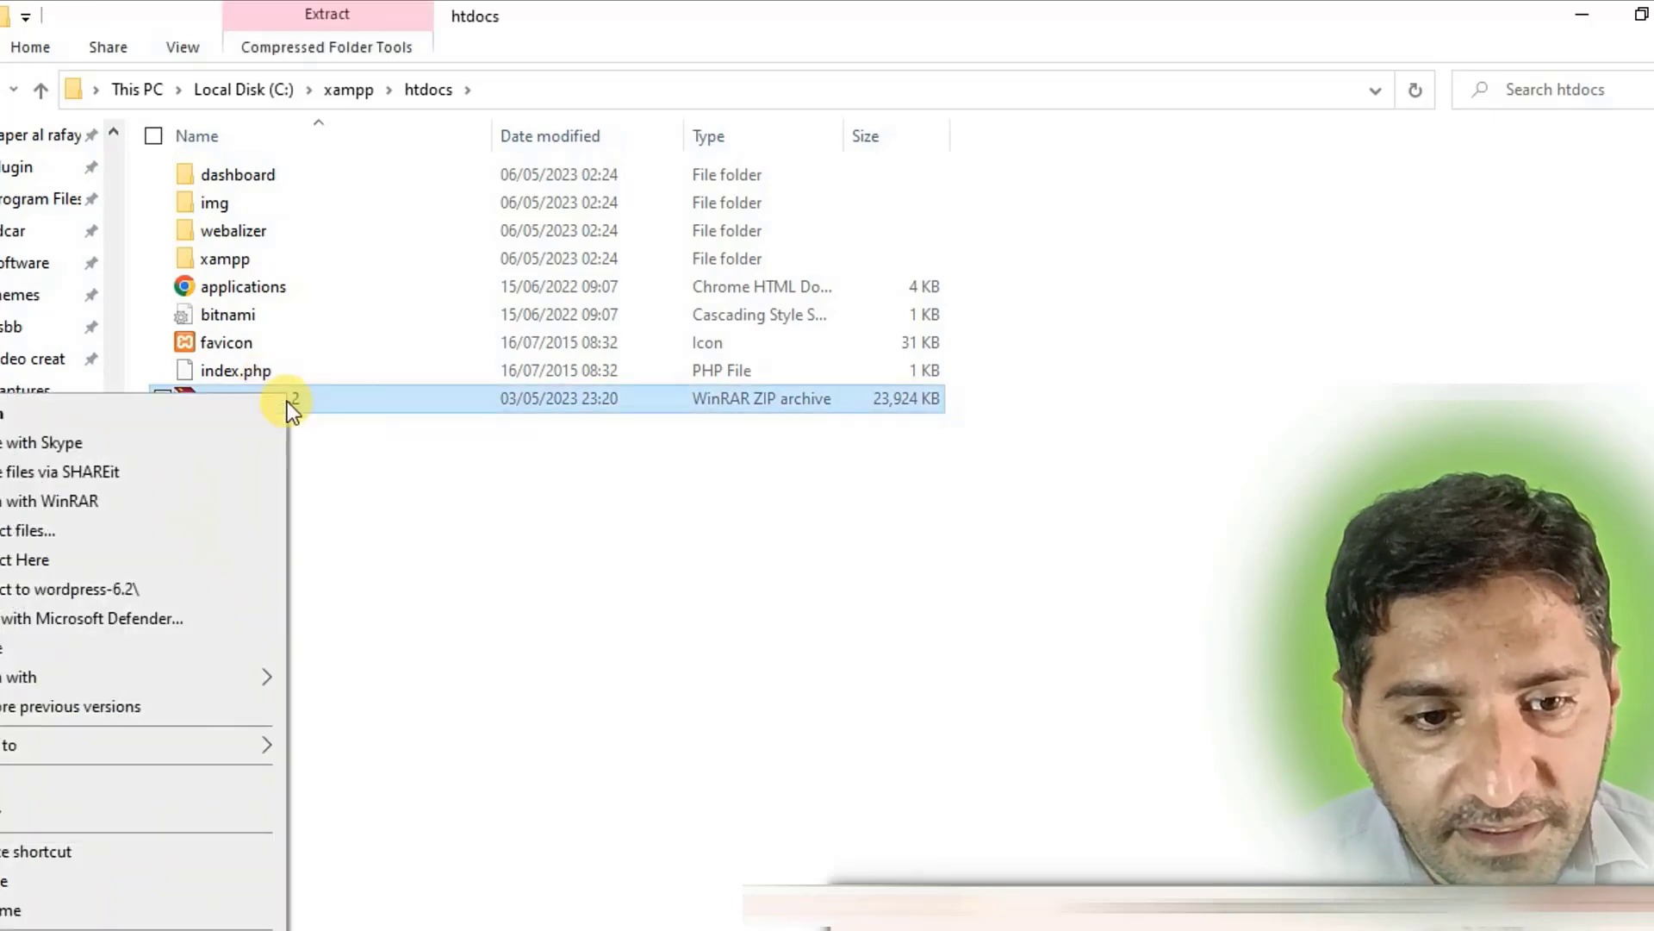
left_click(56, 561)
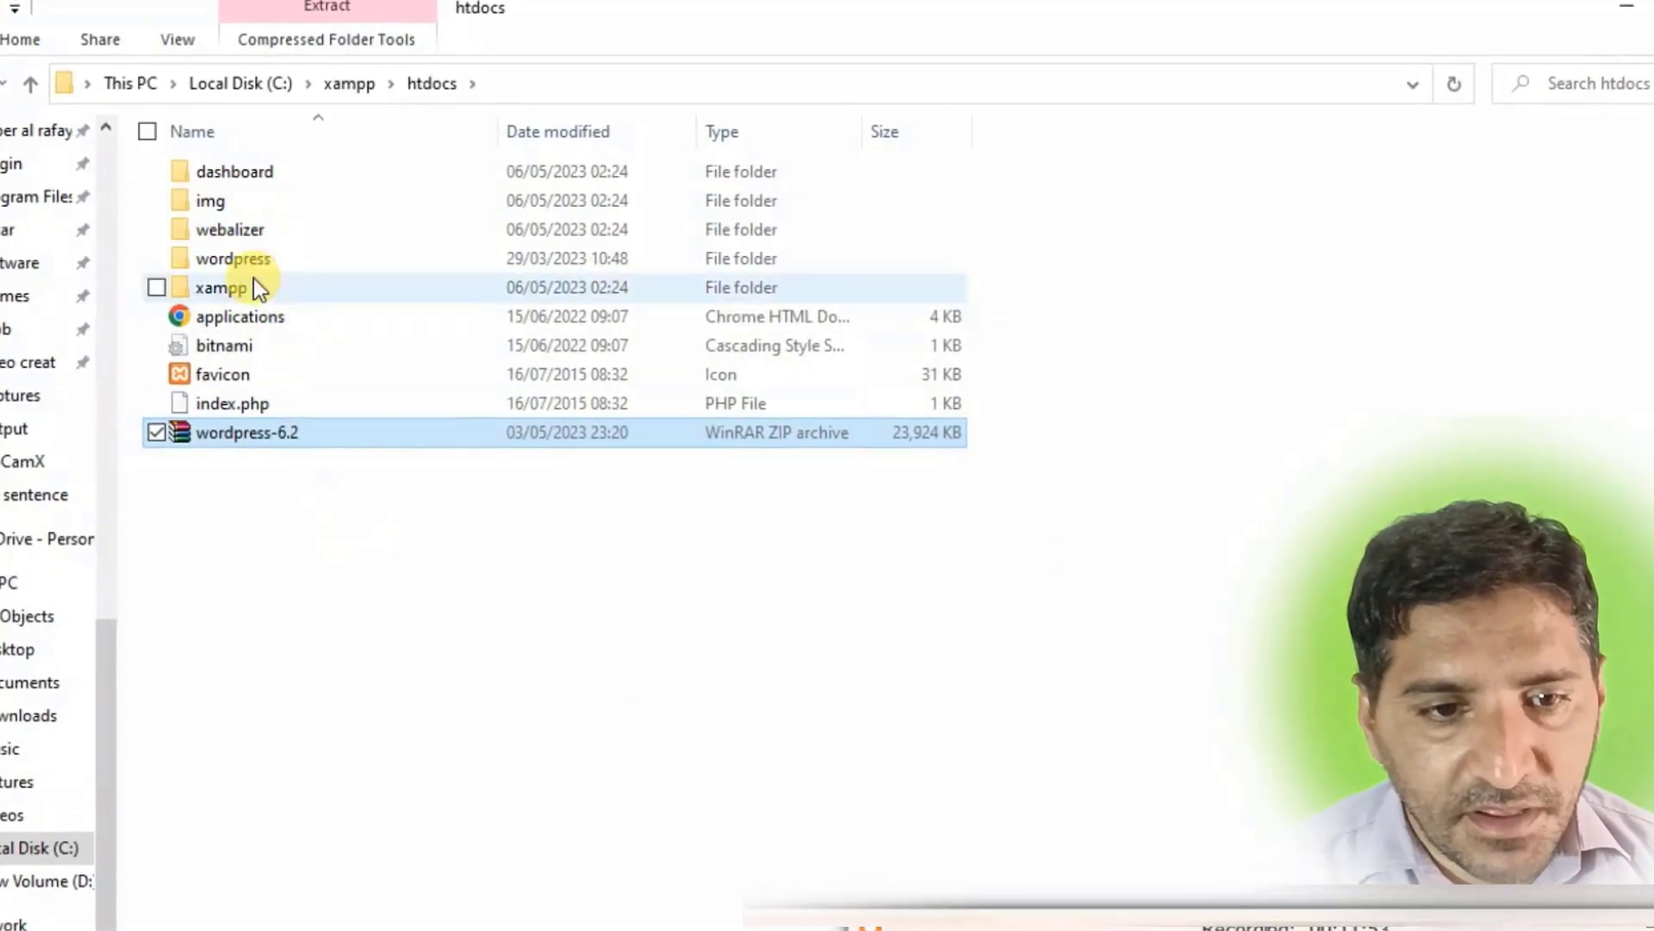
Rename the wordpress folder in C:\xampp\htdocs to 'blog'.
left_click(272, 259)
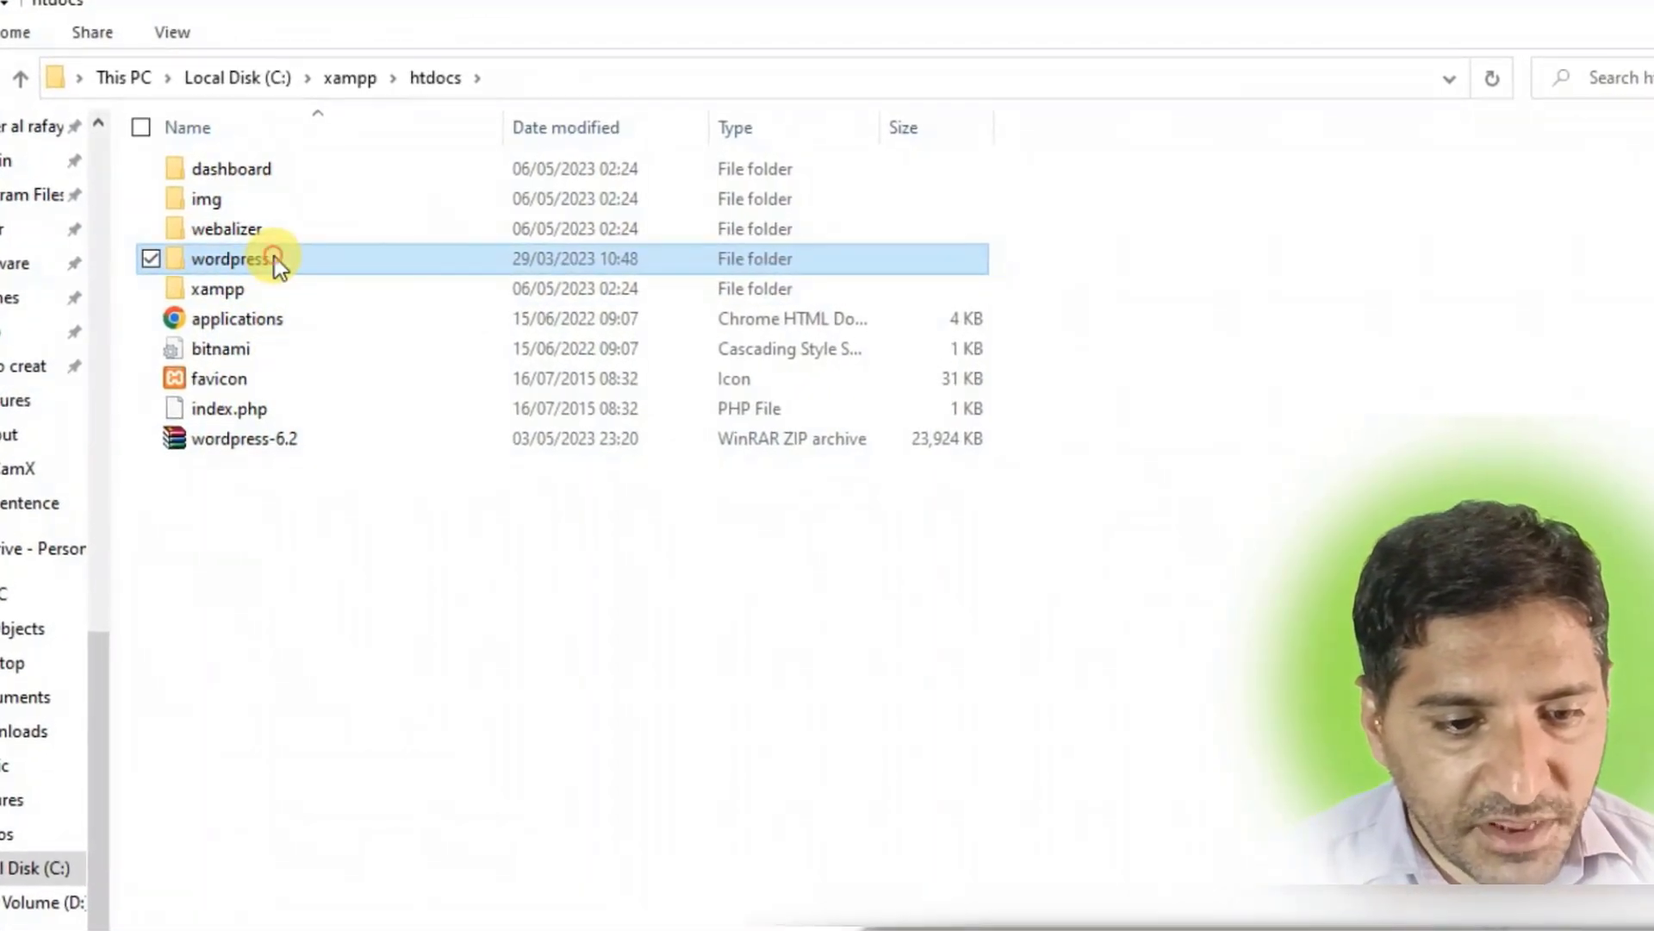
right_click(272, 257)
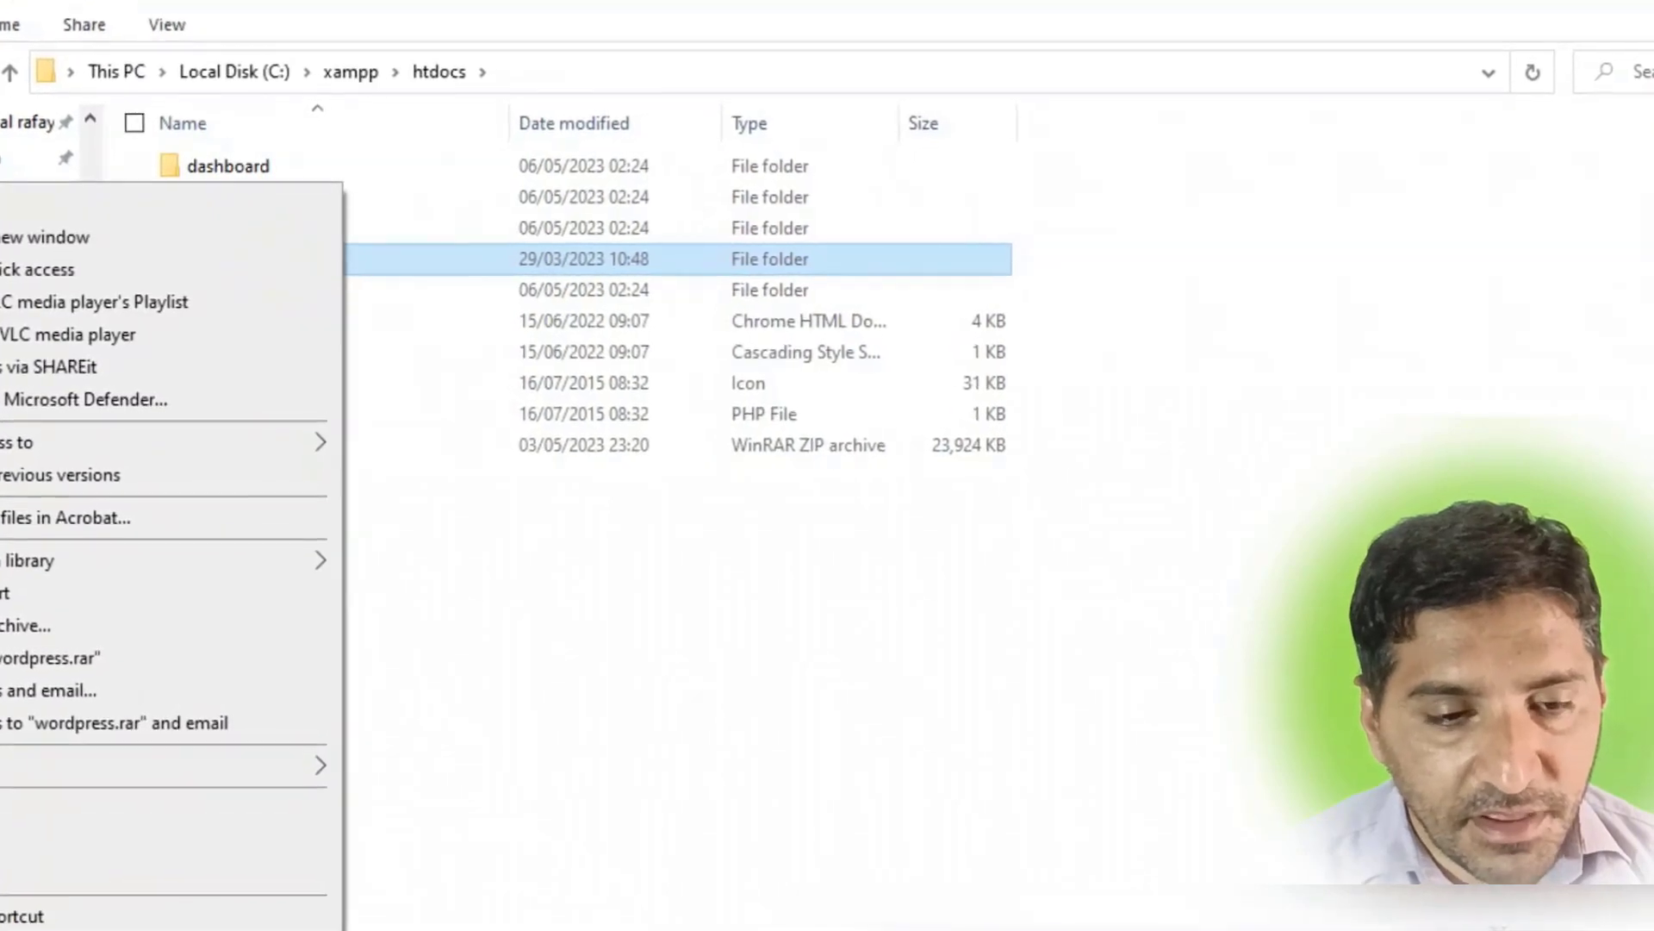
left_click(17, 927)
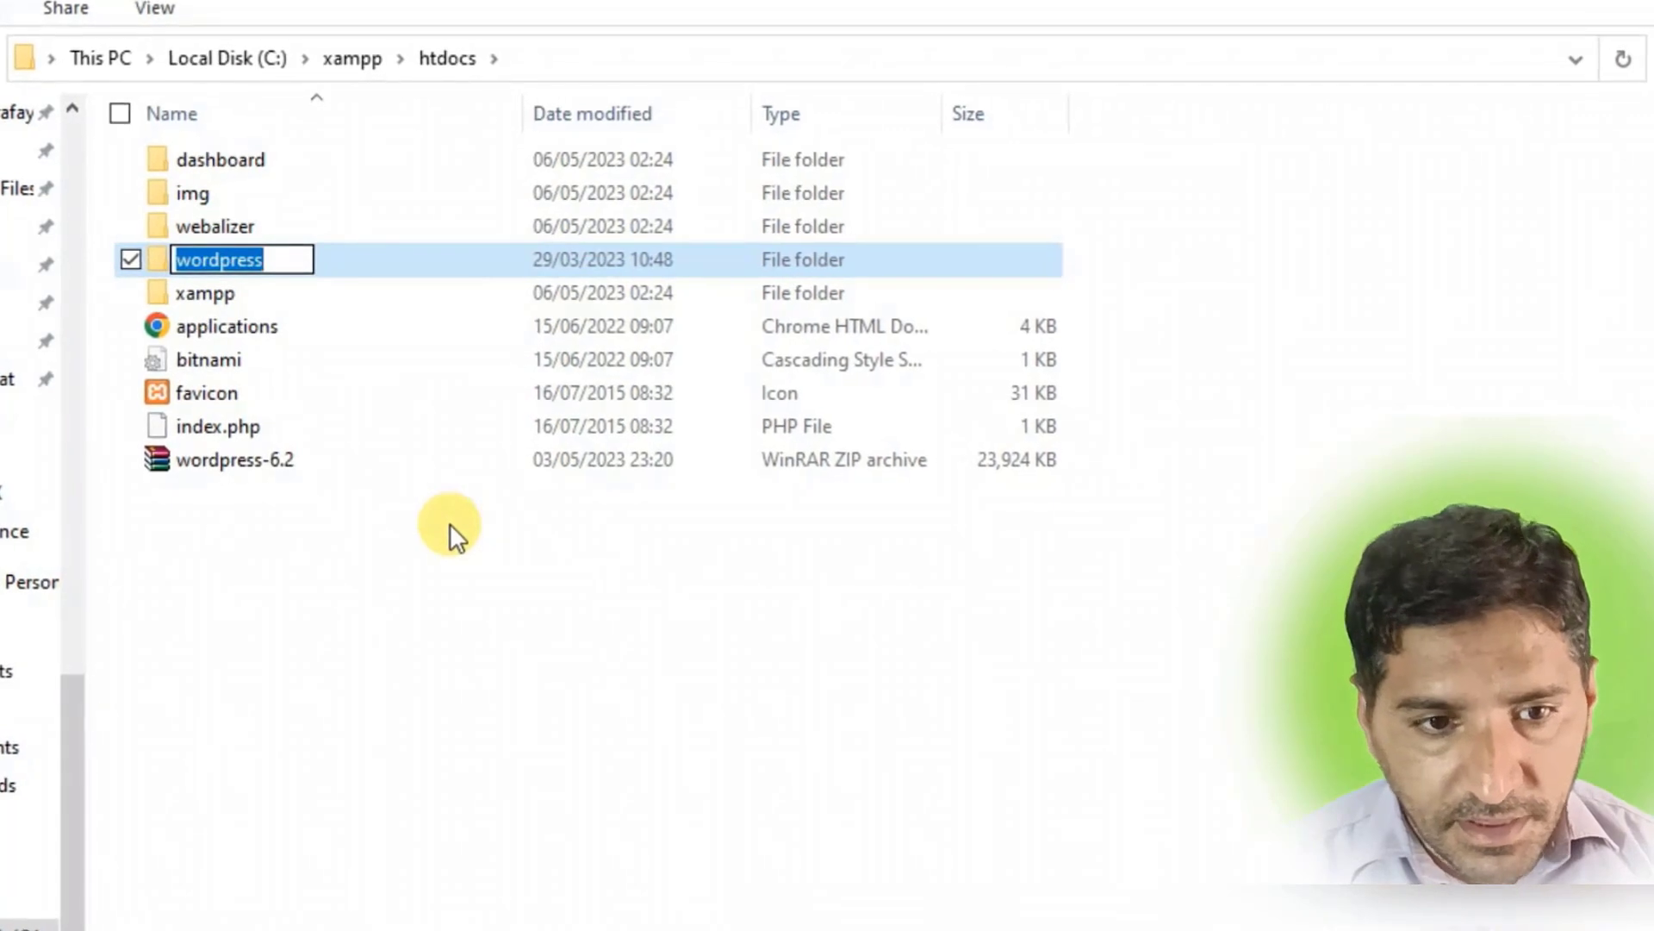
type("b")
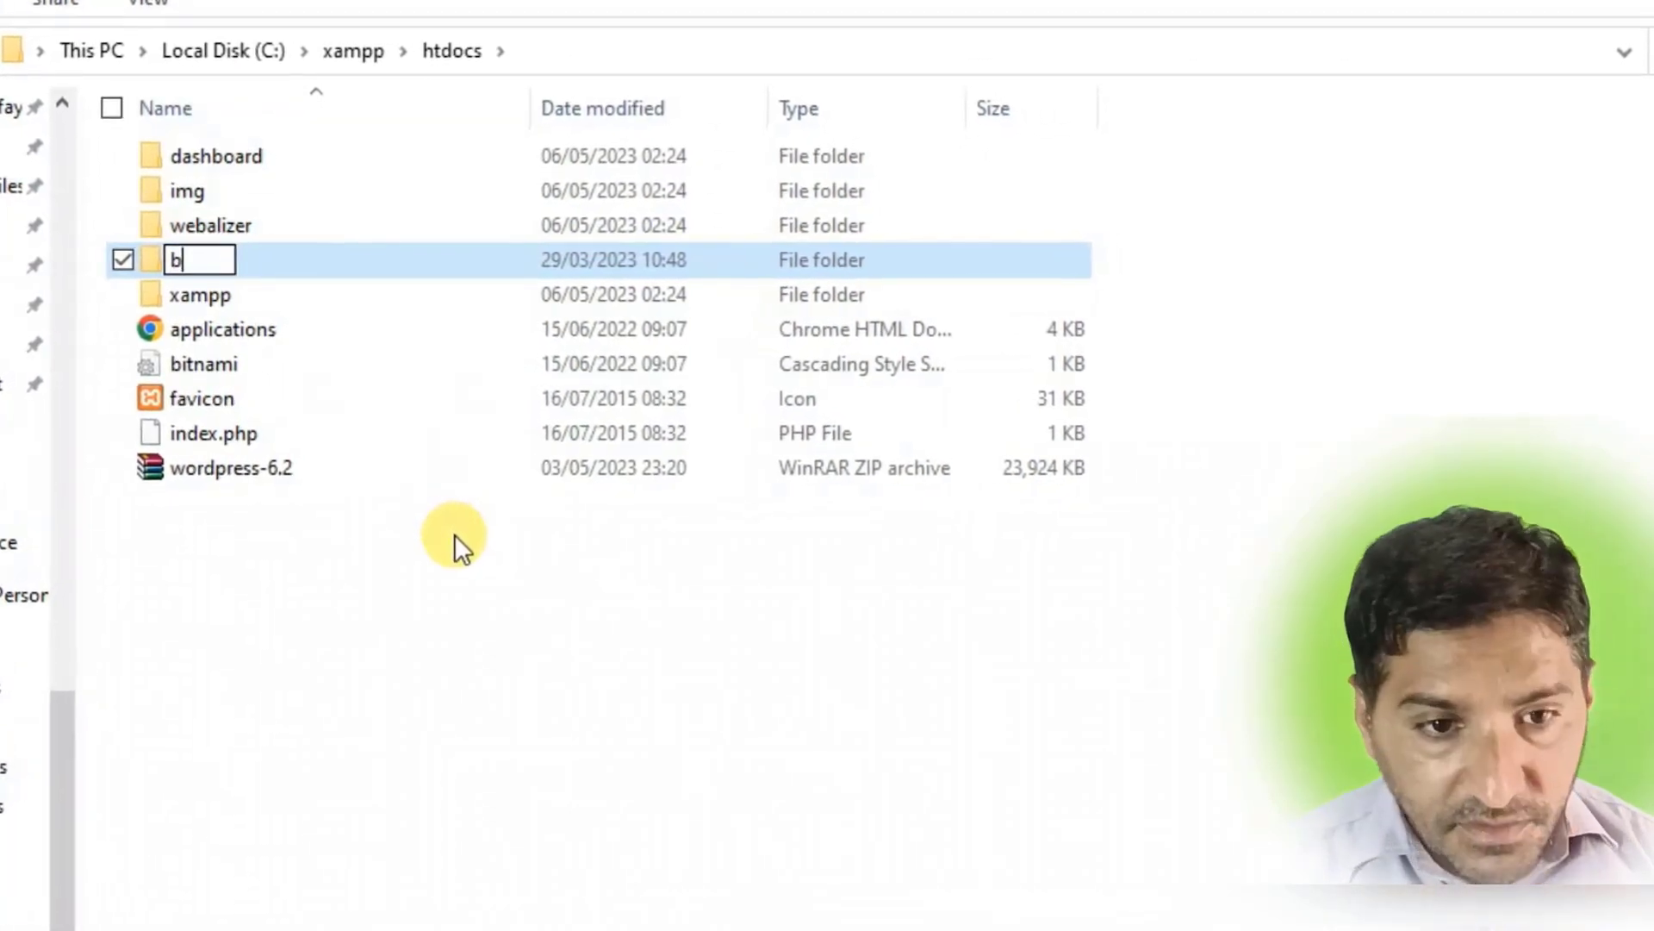
type("log")
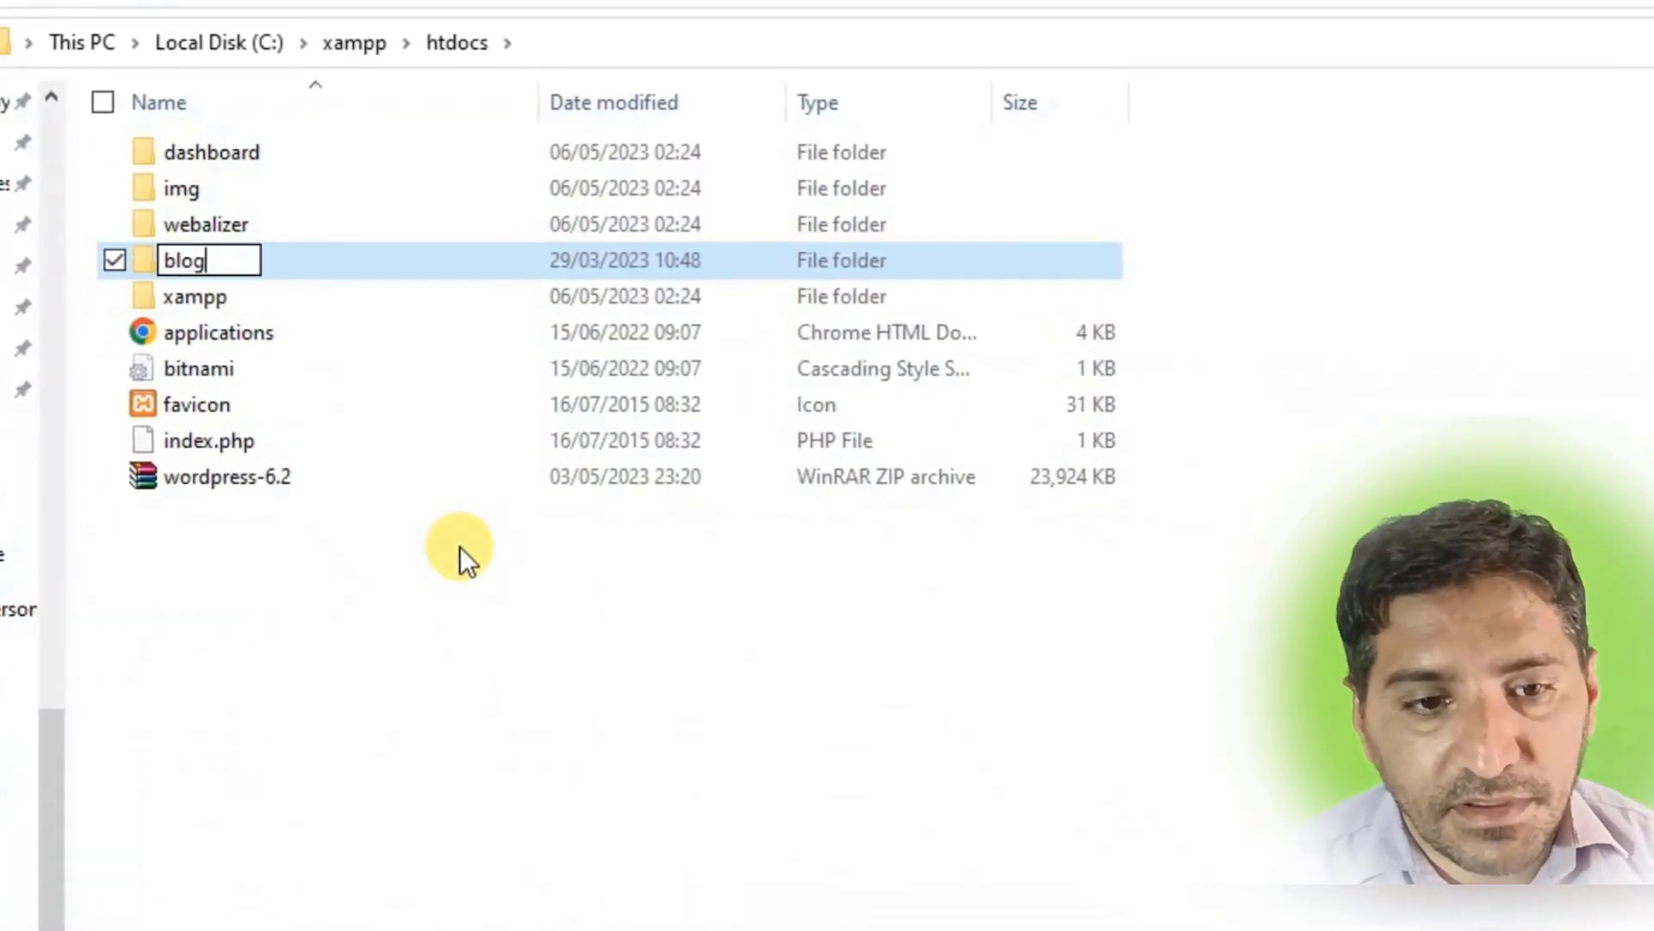
left_click(438, 631)
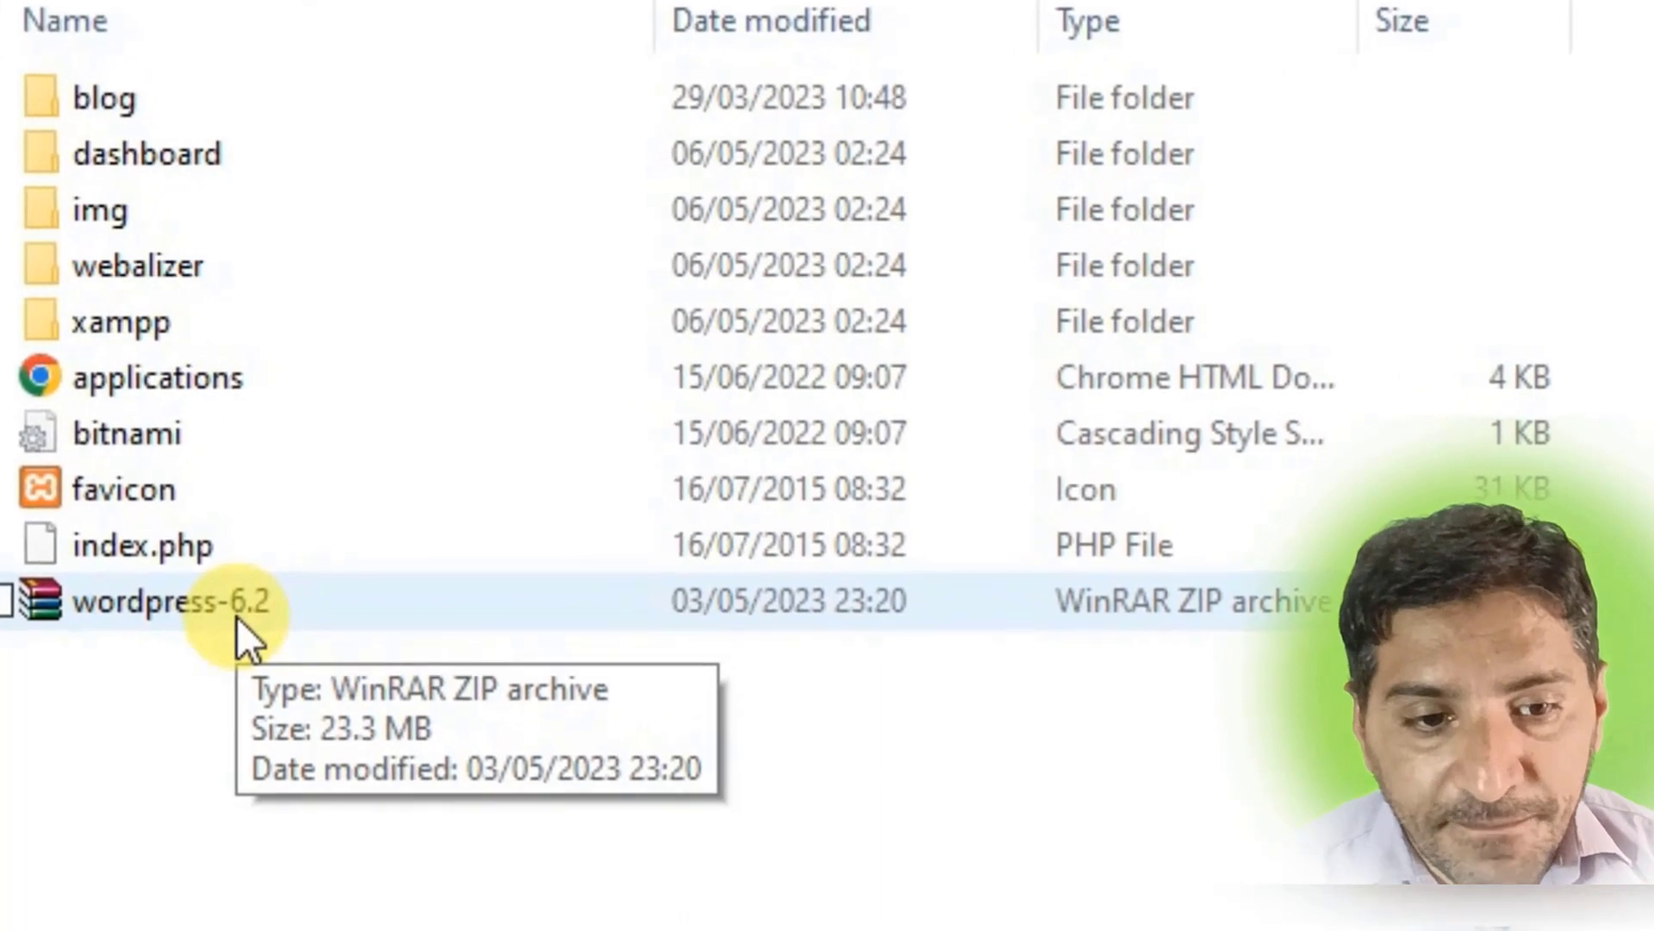
Extract the wordpress-6.2 archive into htdocs a second time.
left_click(236, 617)
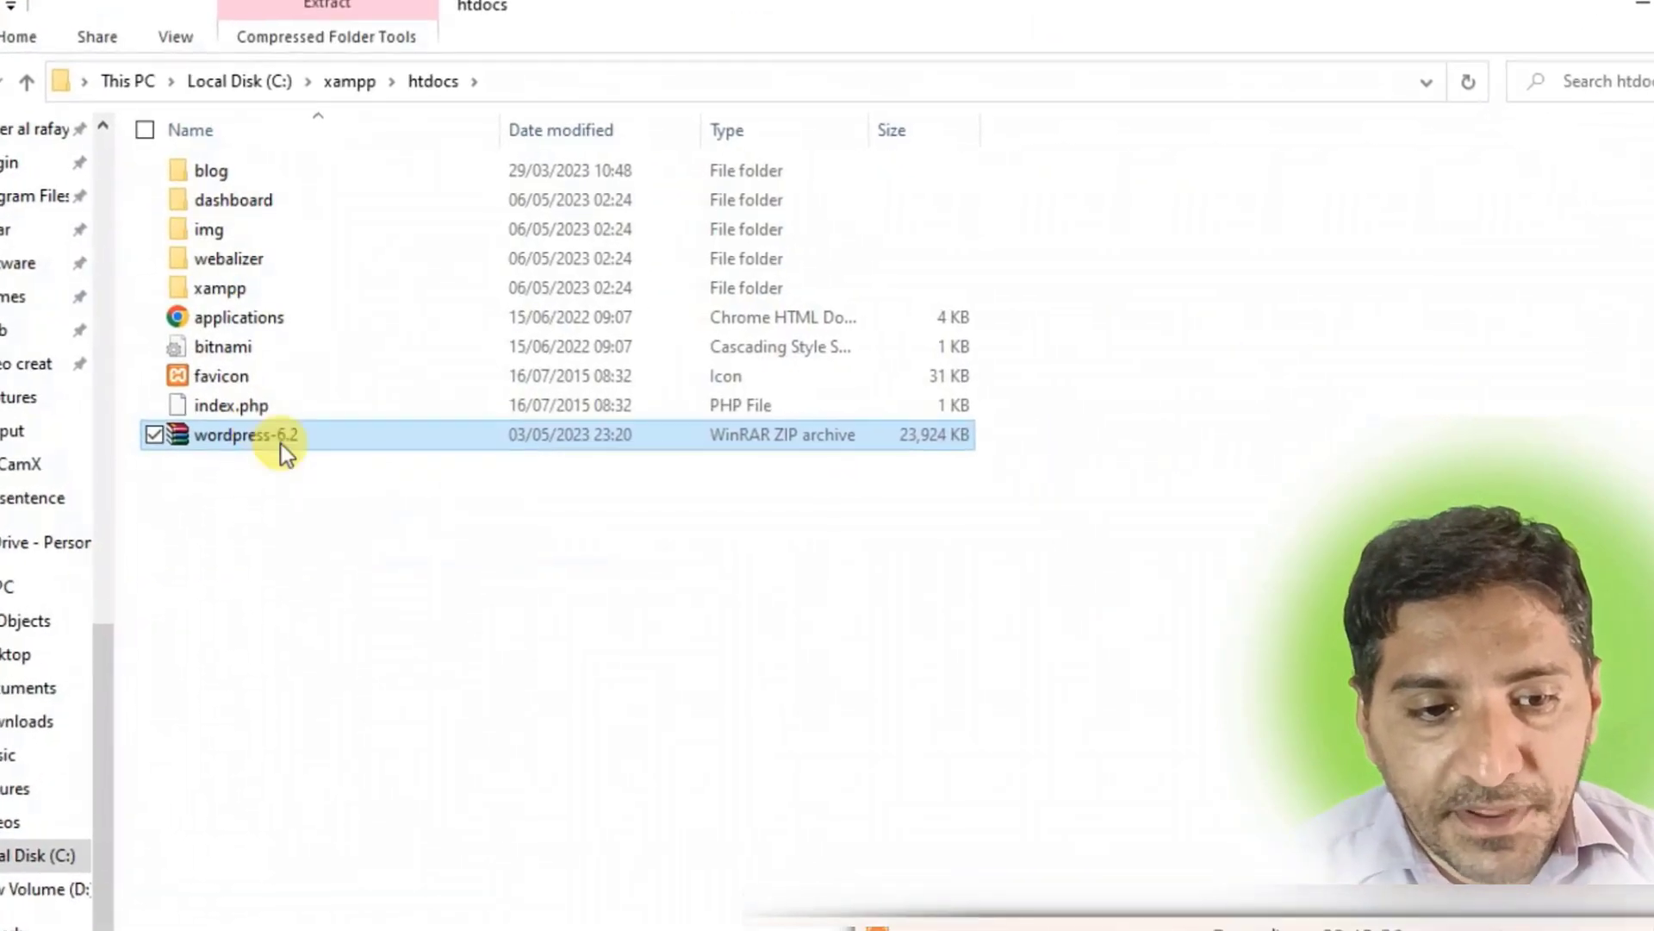
right_click(281, 443)
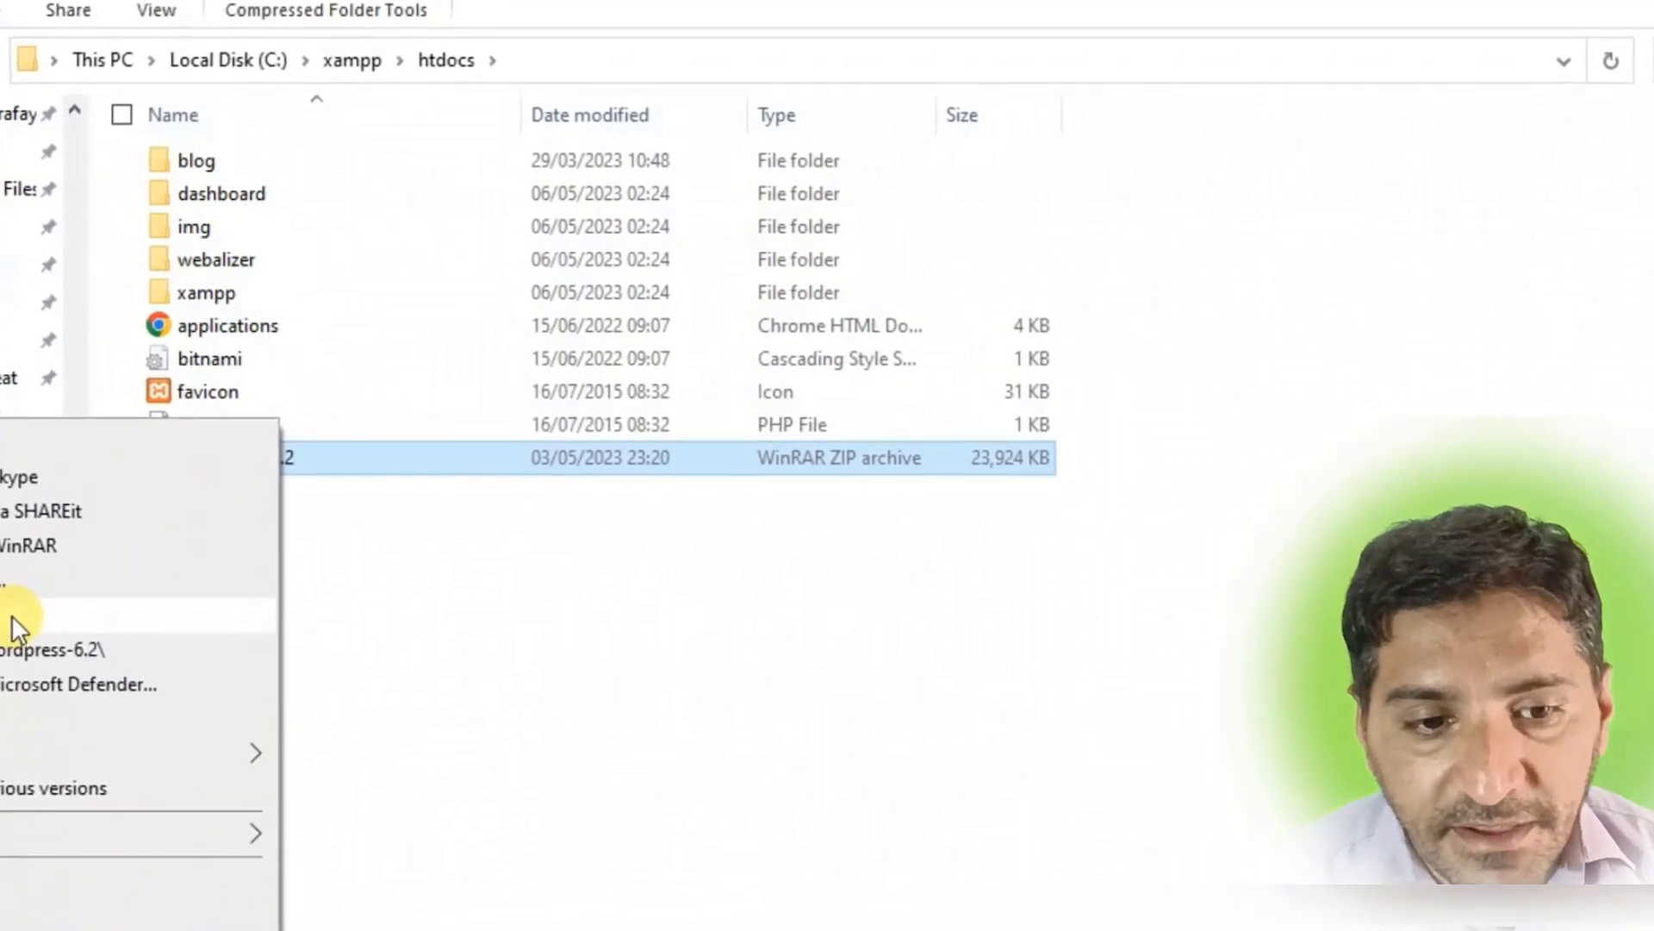
left_click(16, 610)
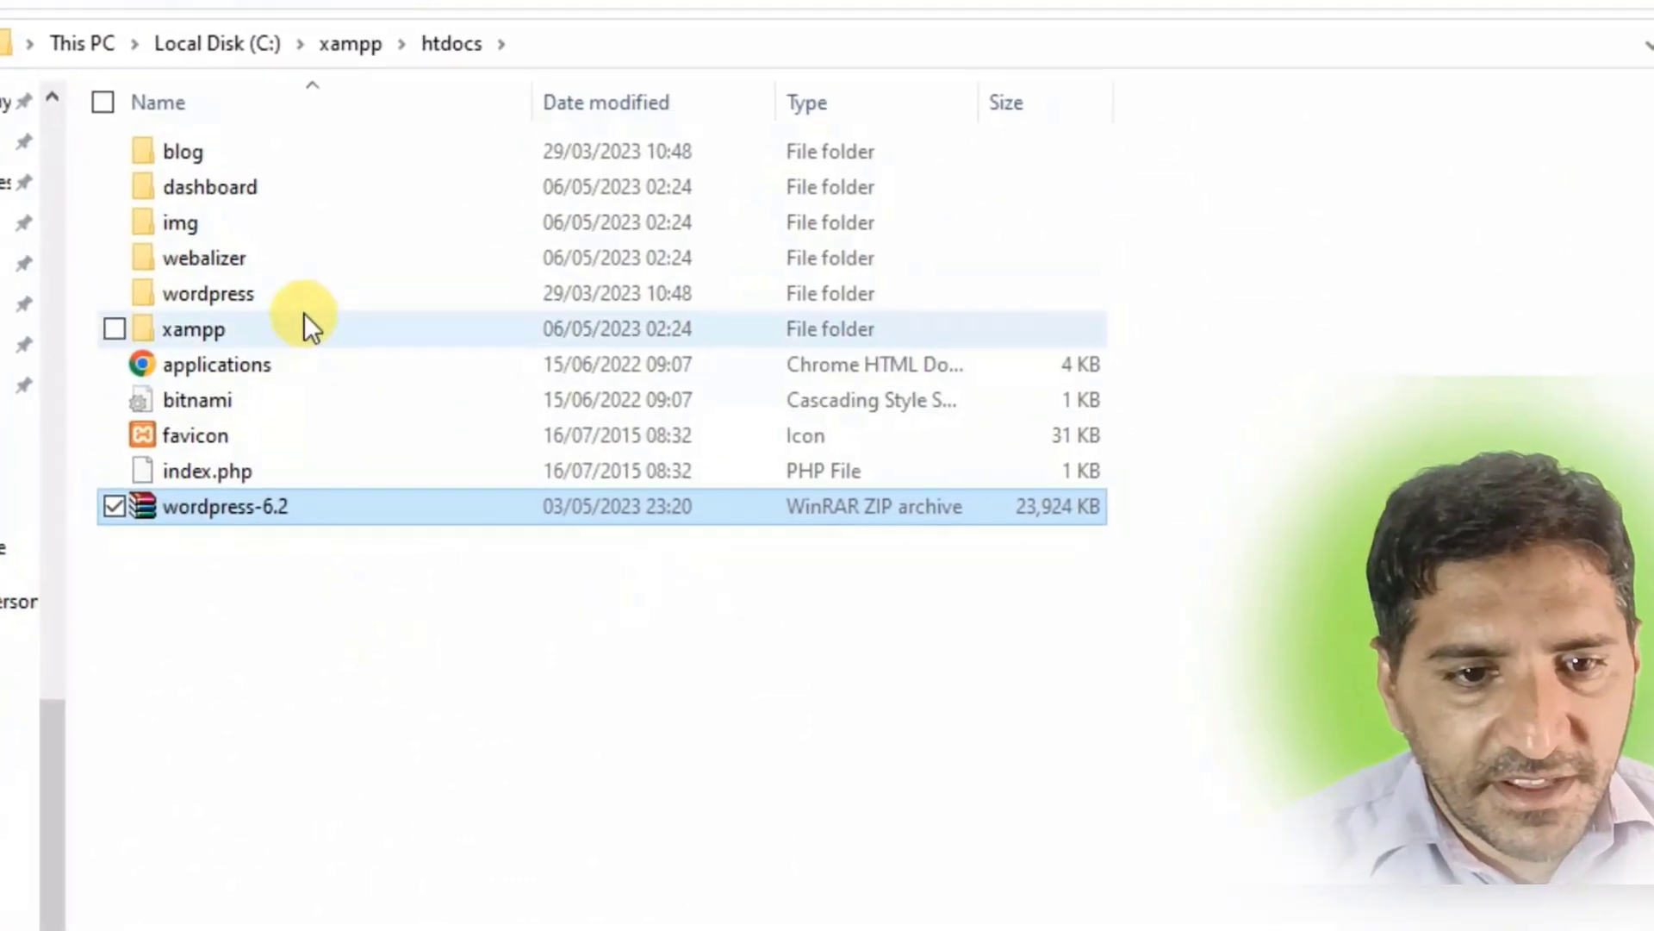
Rename the newly extracted wordpress folder to 'abc'.
double_click(309, 292)
right_click(302, 298)
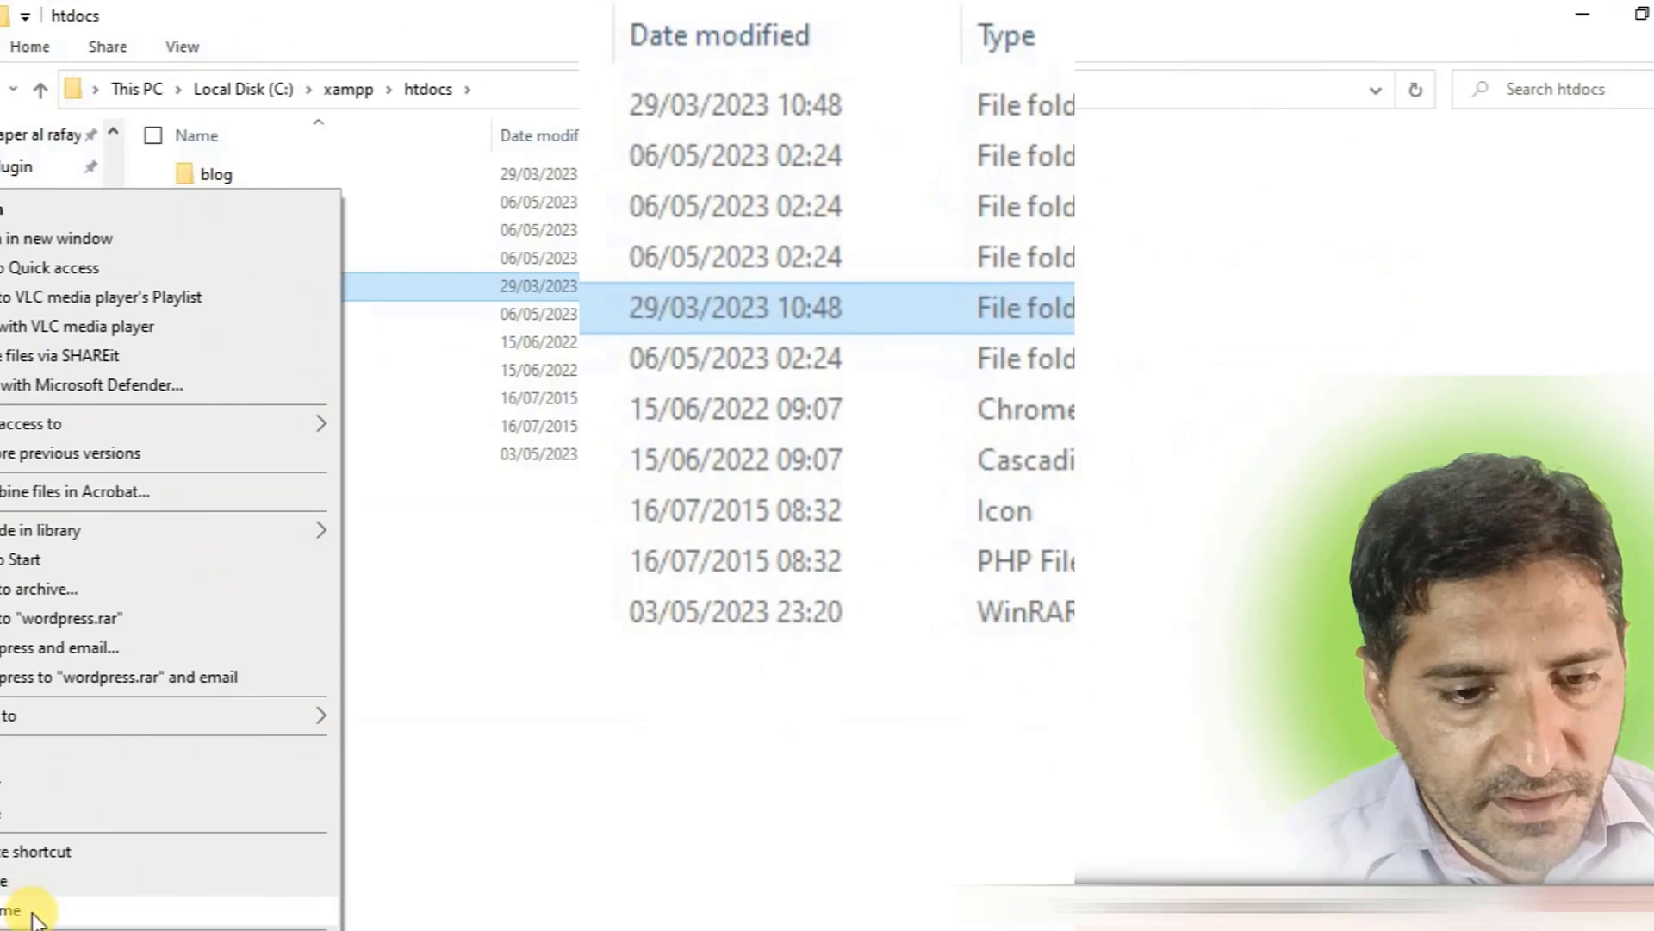
left_click(35, 912)
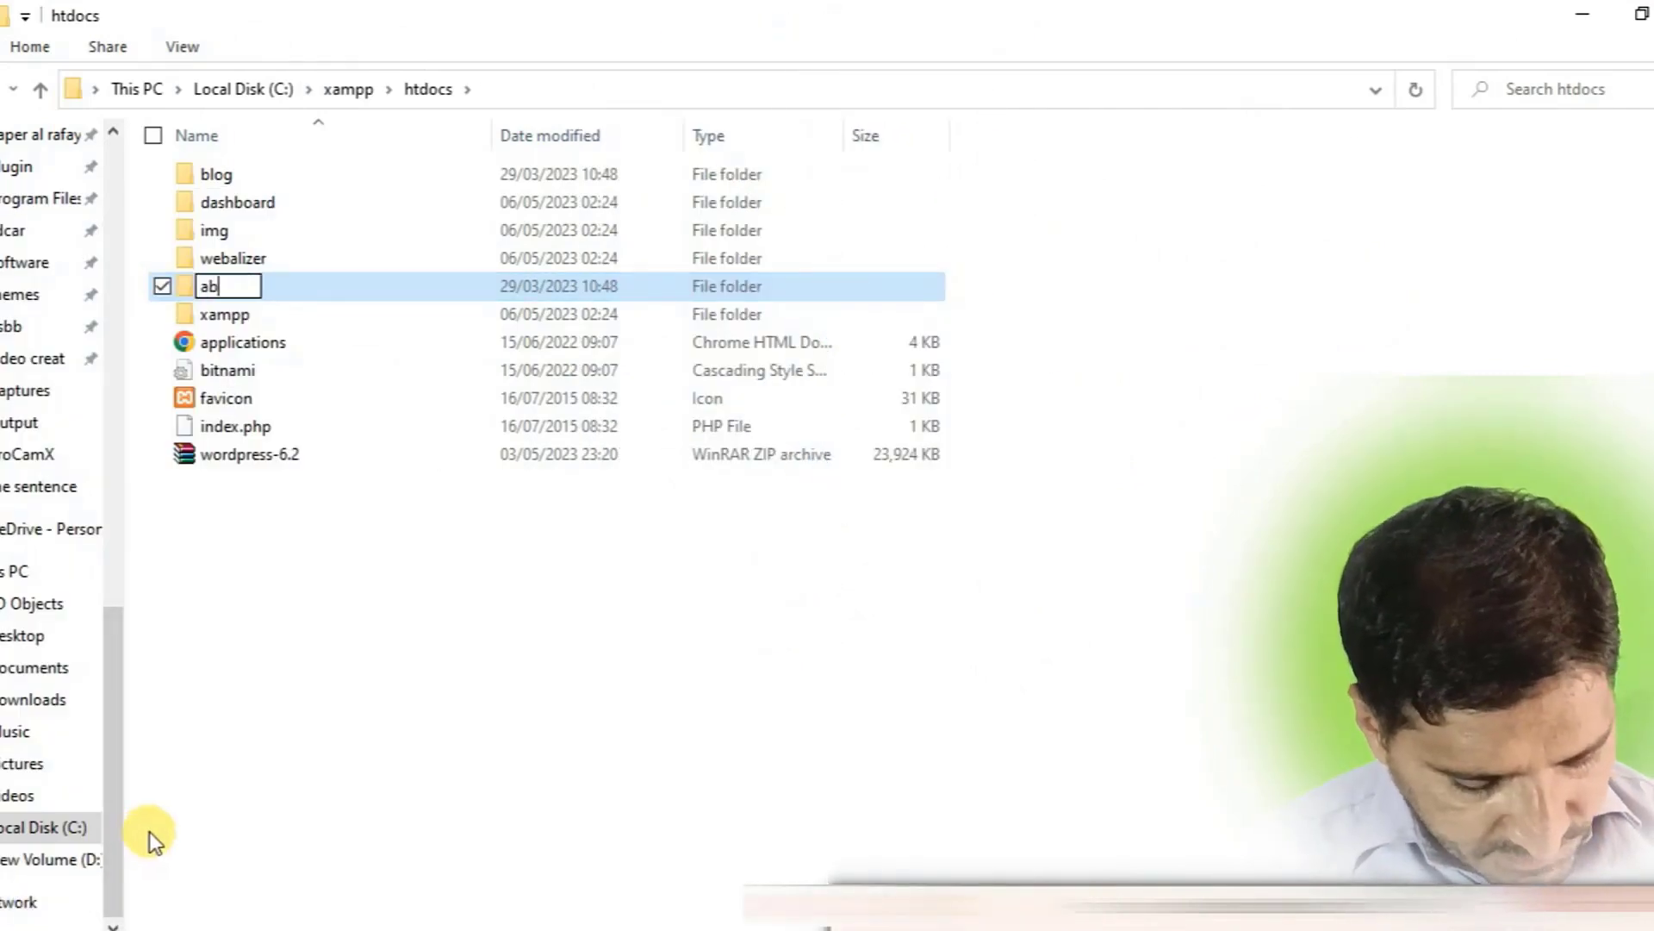
left_click(379, 767)
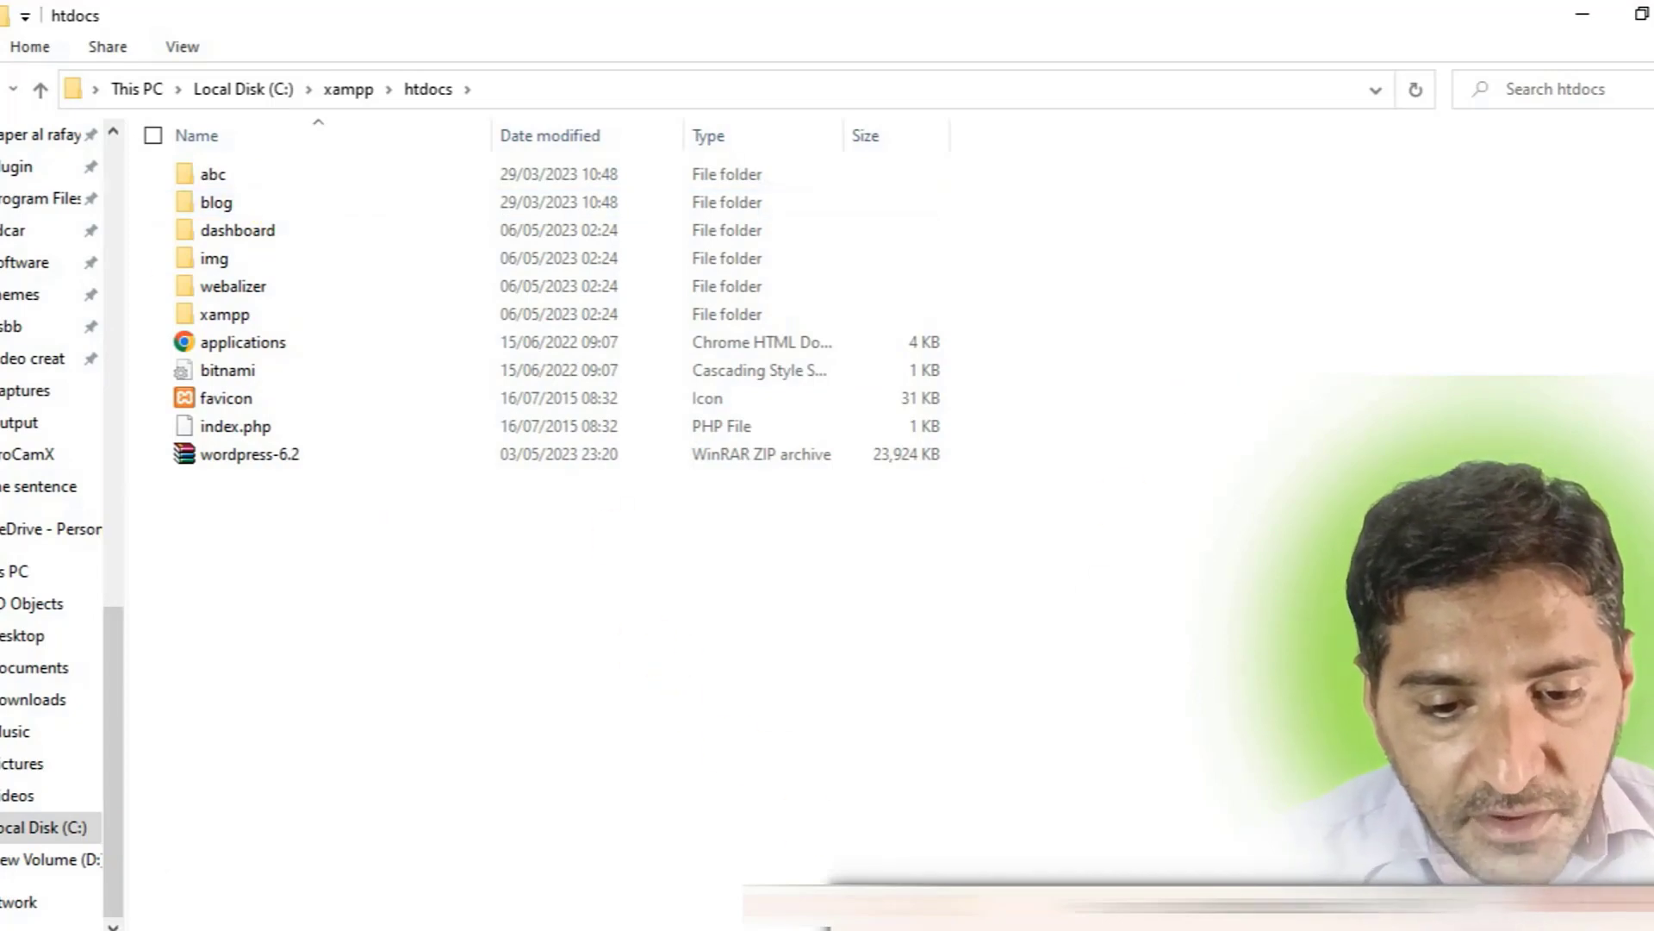
Open localhost/phpmyadmin in a new Chrome tab.
left_click(922, 828)
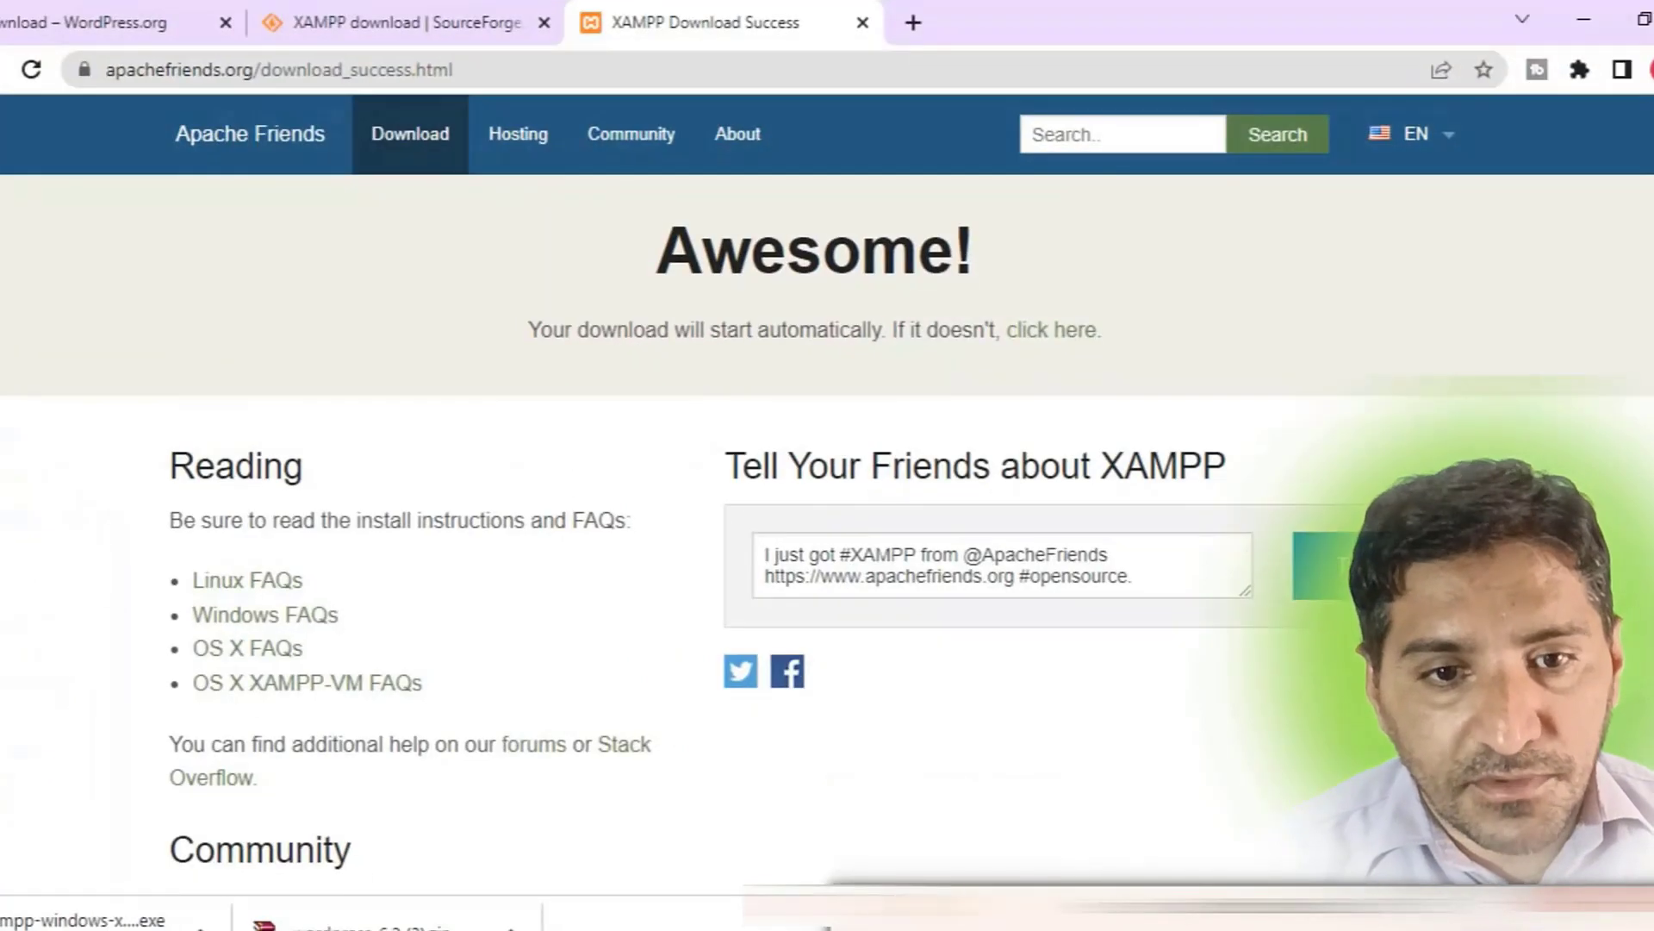
left_click(915, 25)
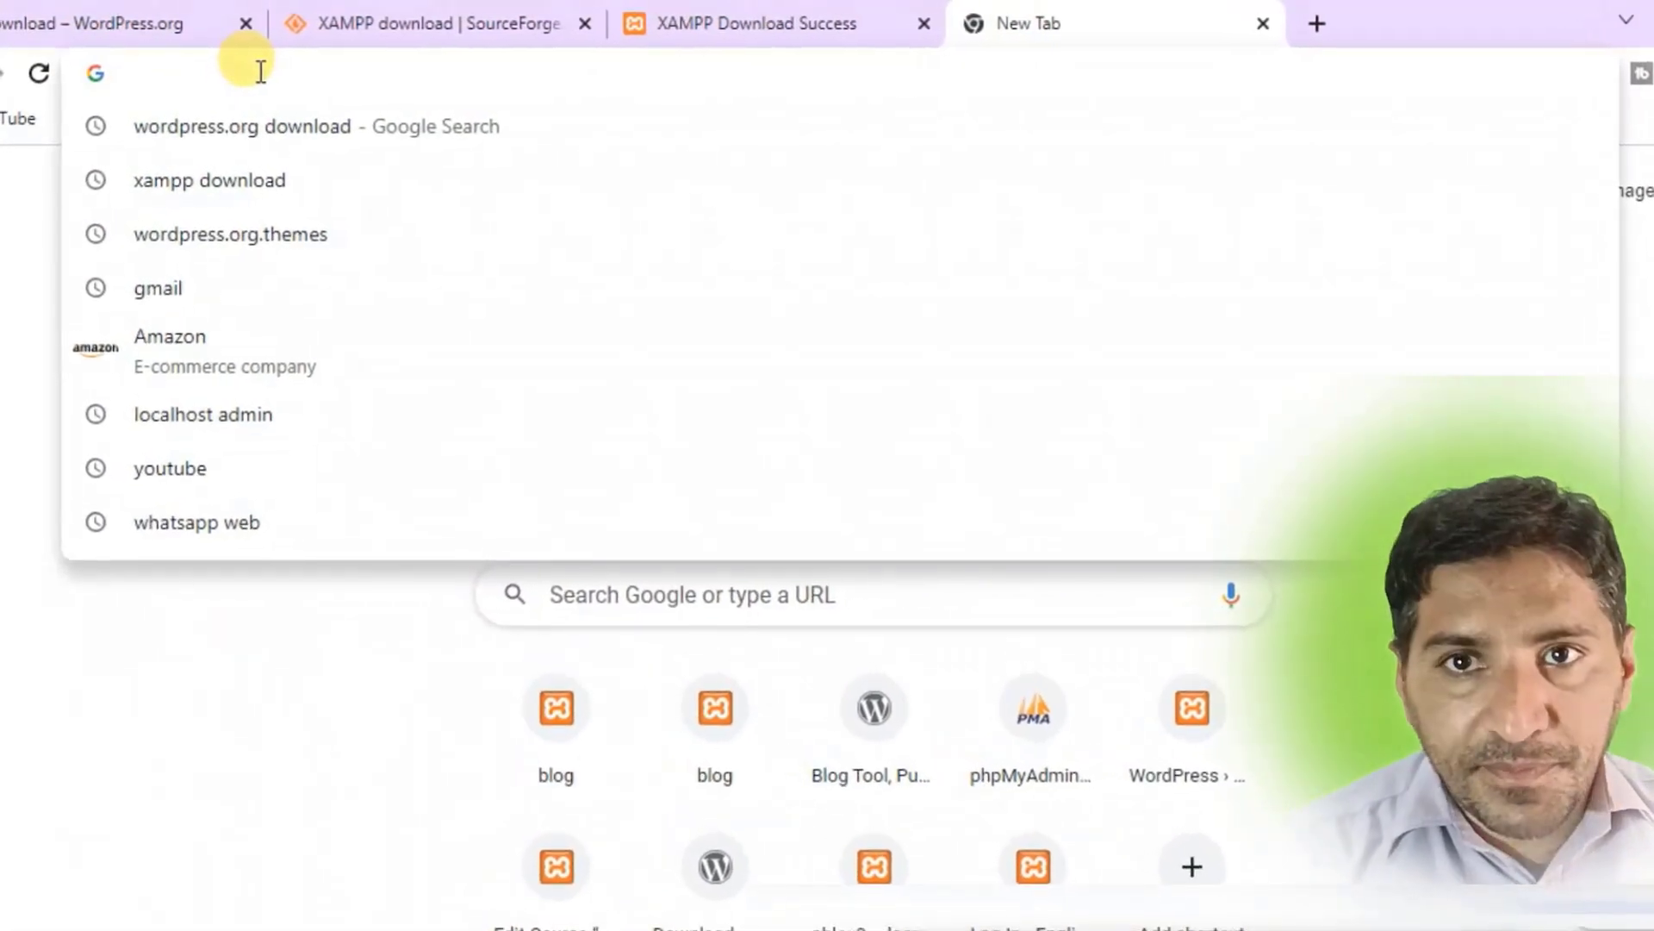
type("localh")
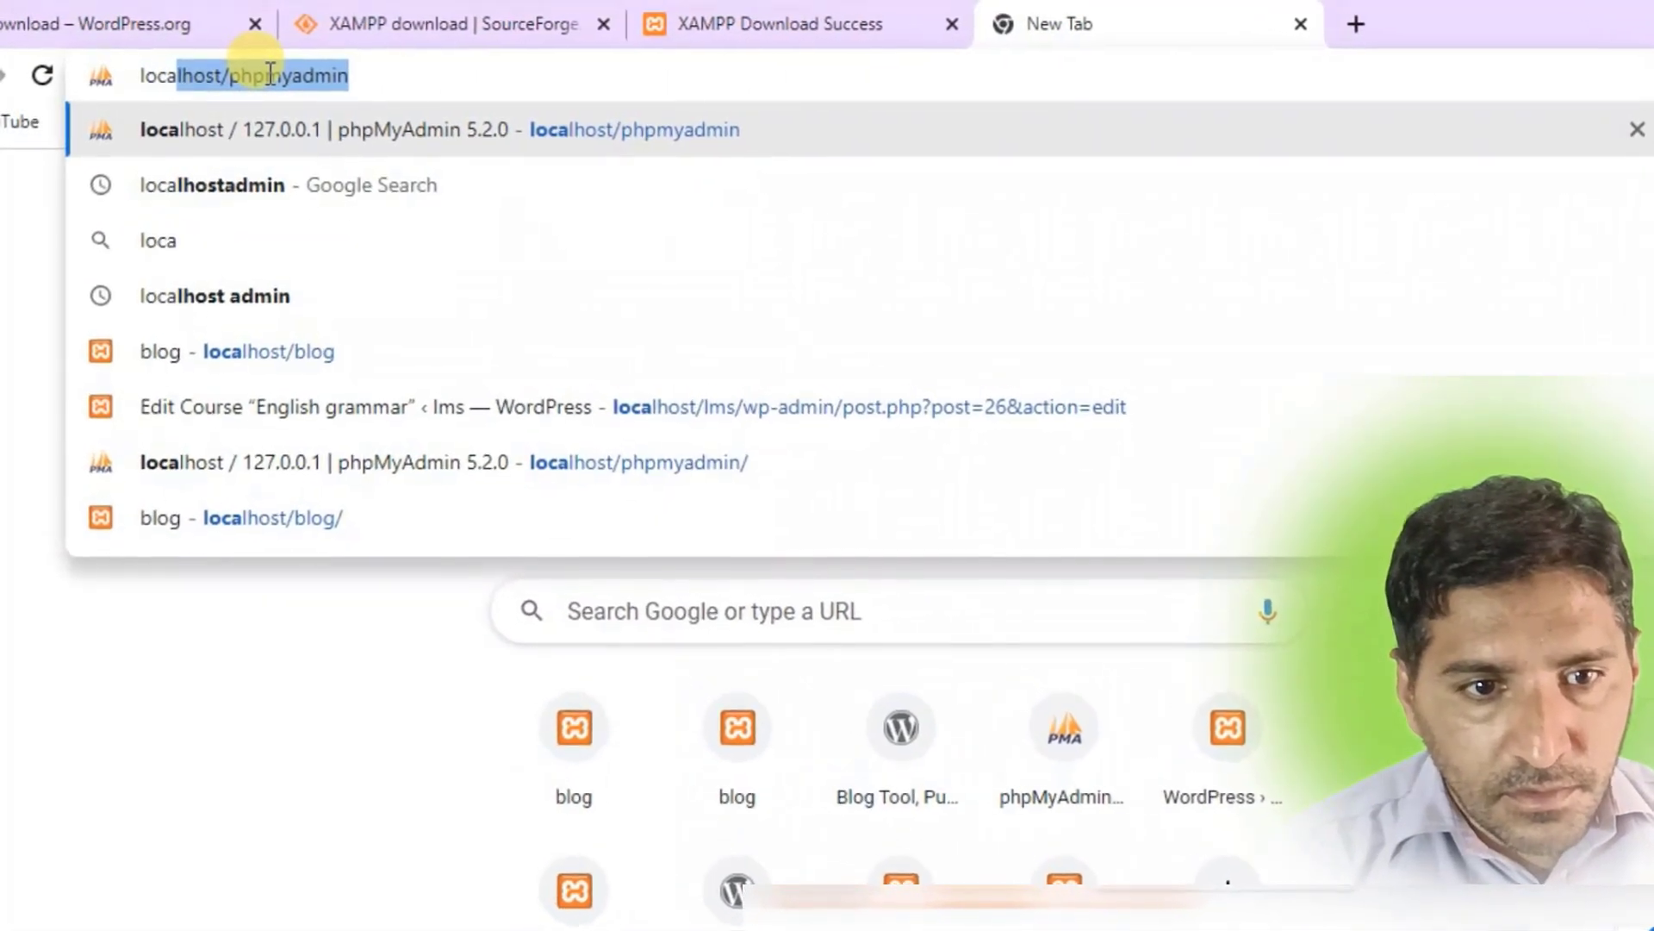
type("ost/")
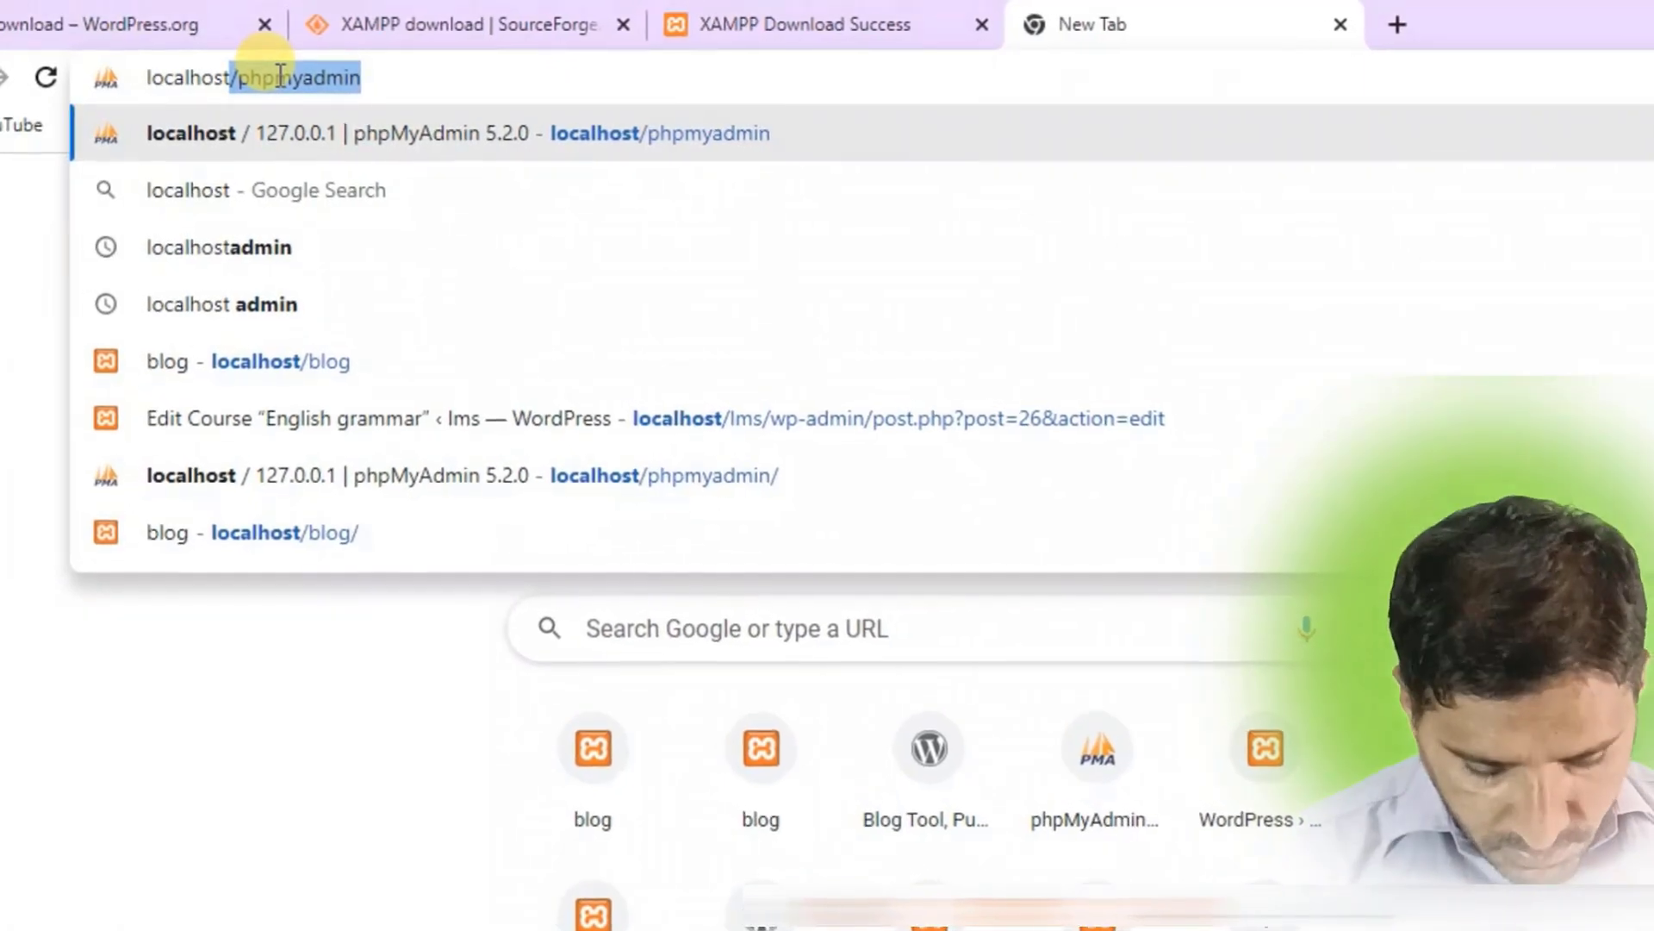
type("ph")
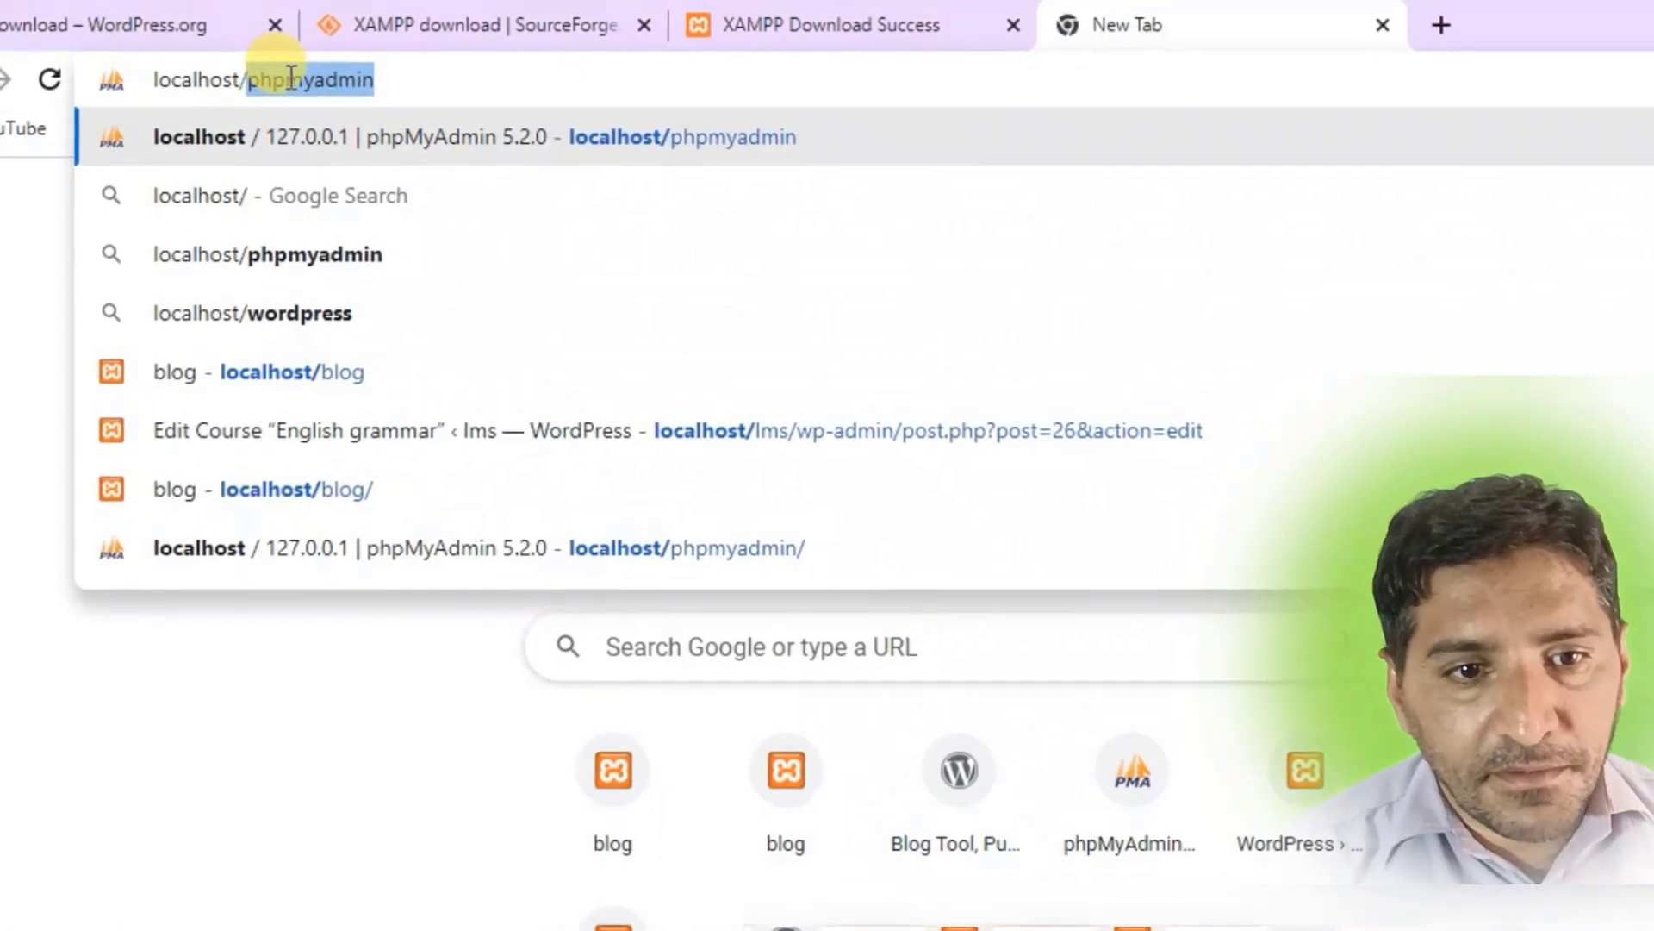
type("pmya")
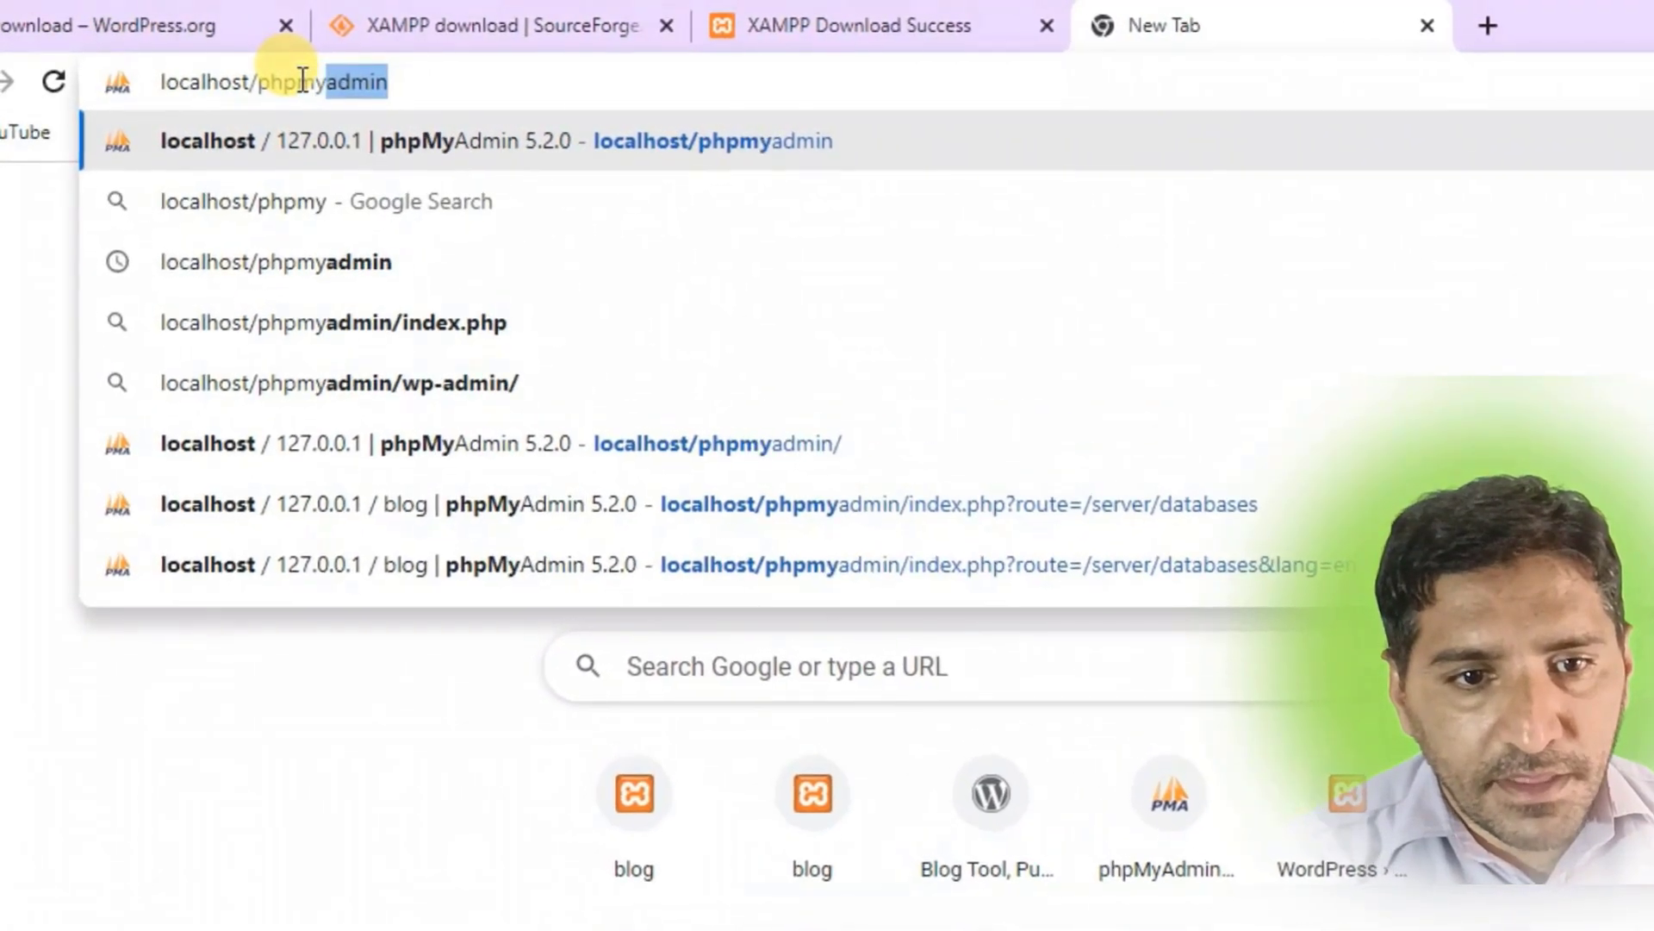
type("dmin")
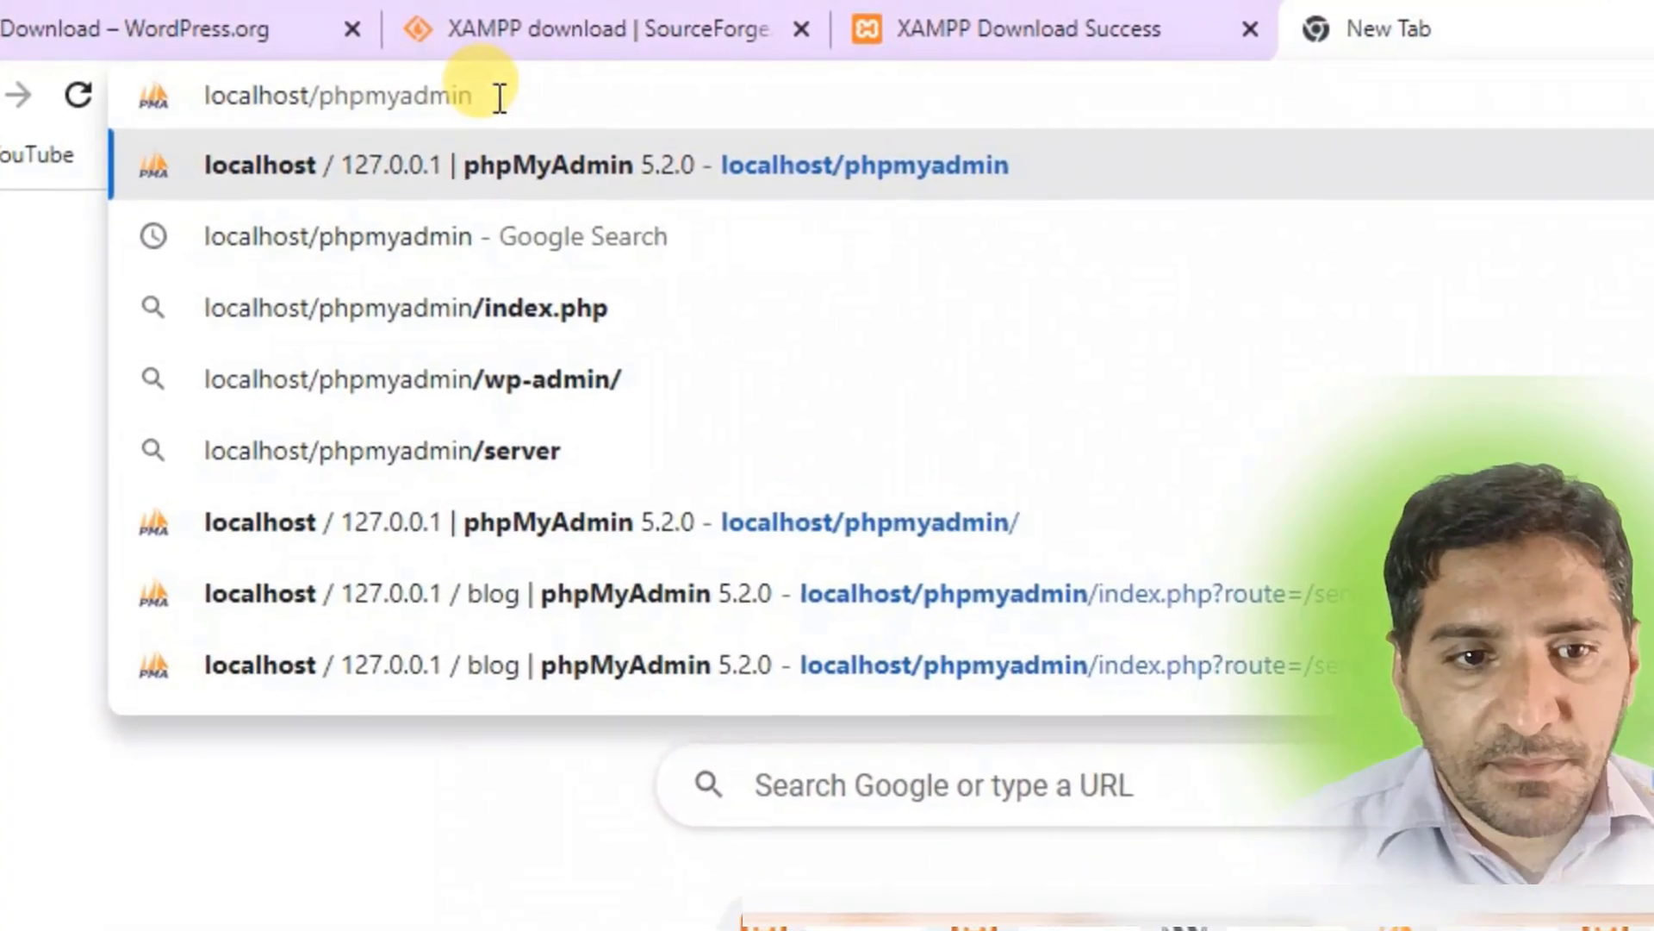
key("Return")
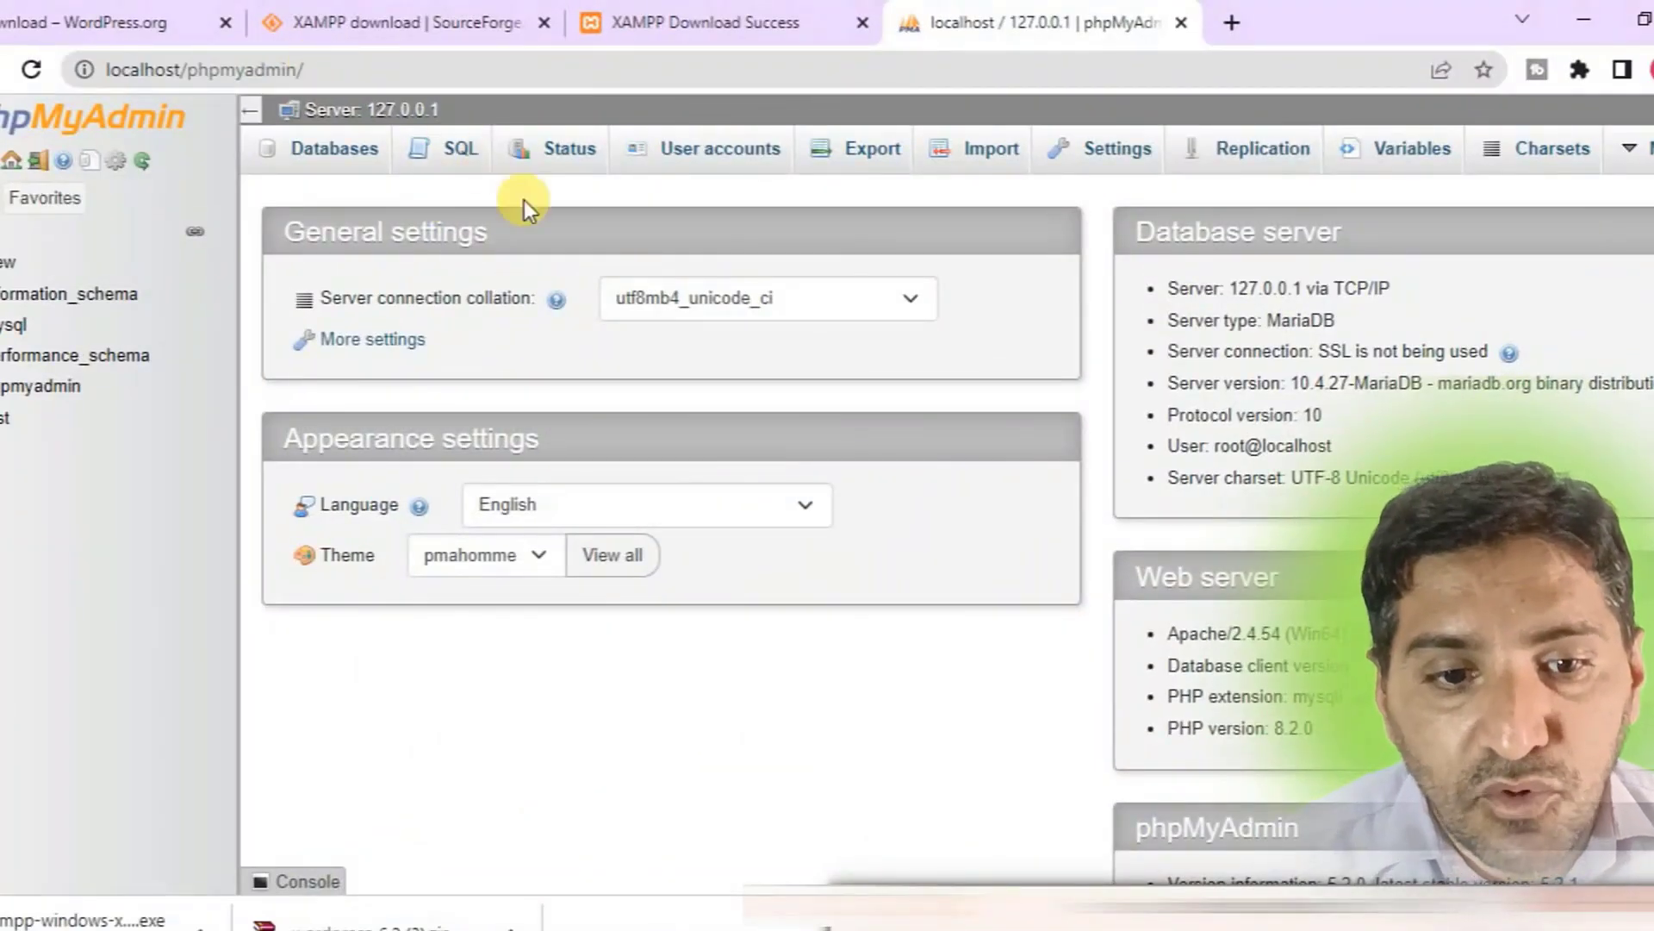
Create a new database named blog from the Databases page.
left_click(319, 162)
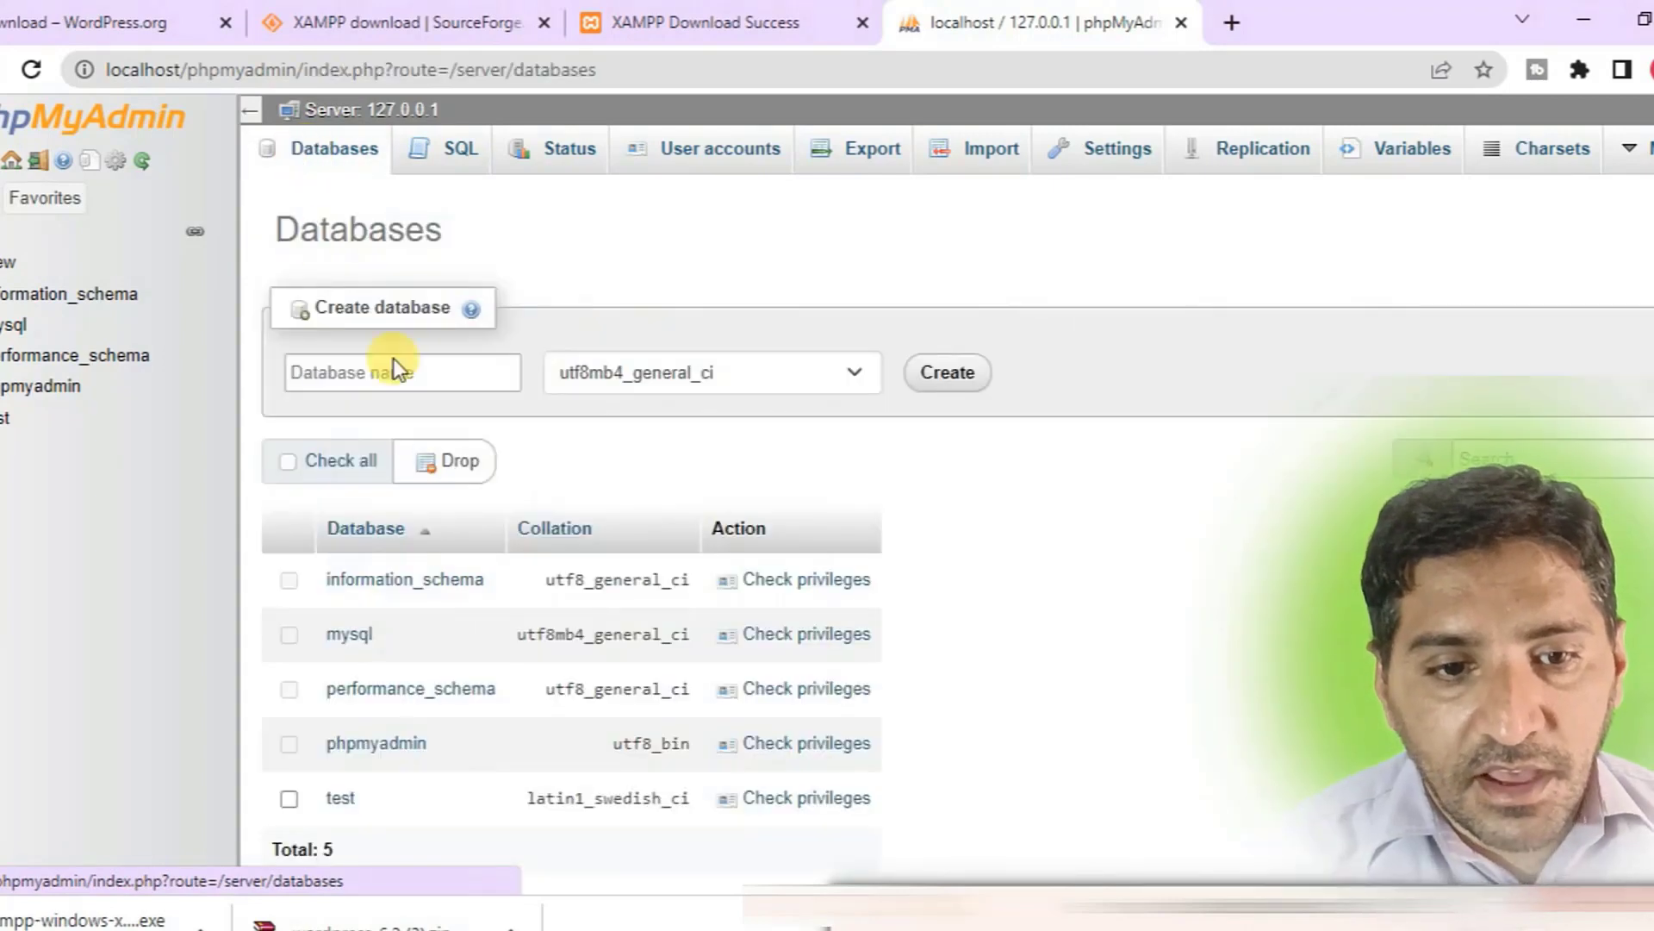
left_click(344, 369)
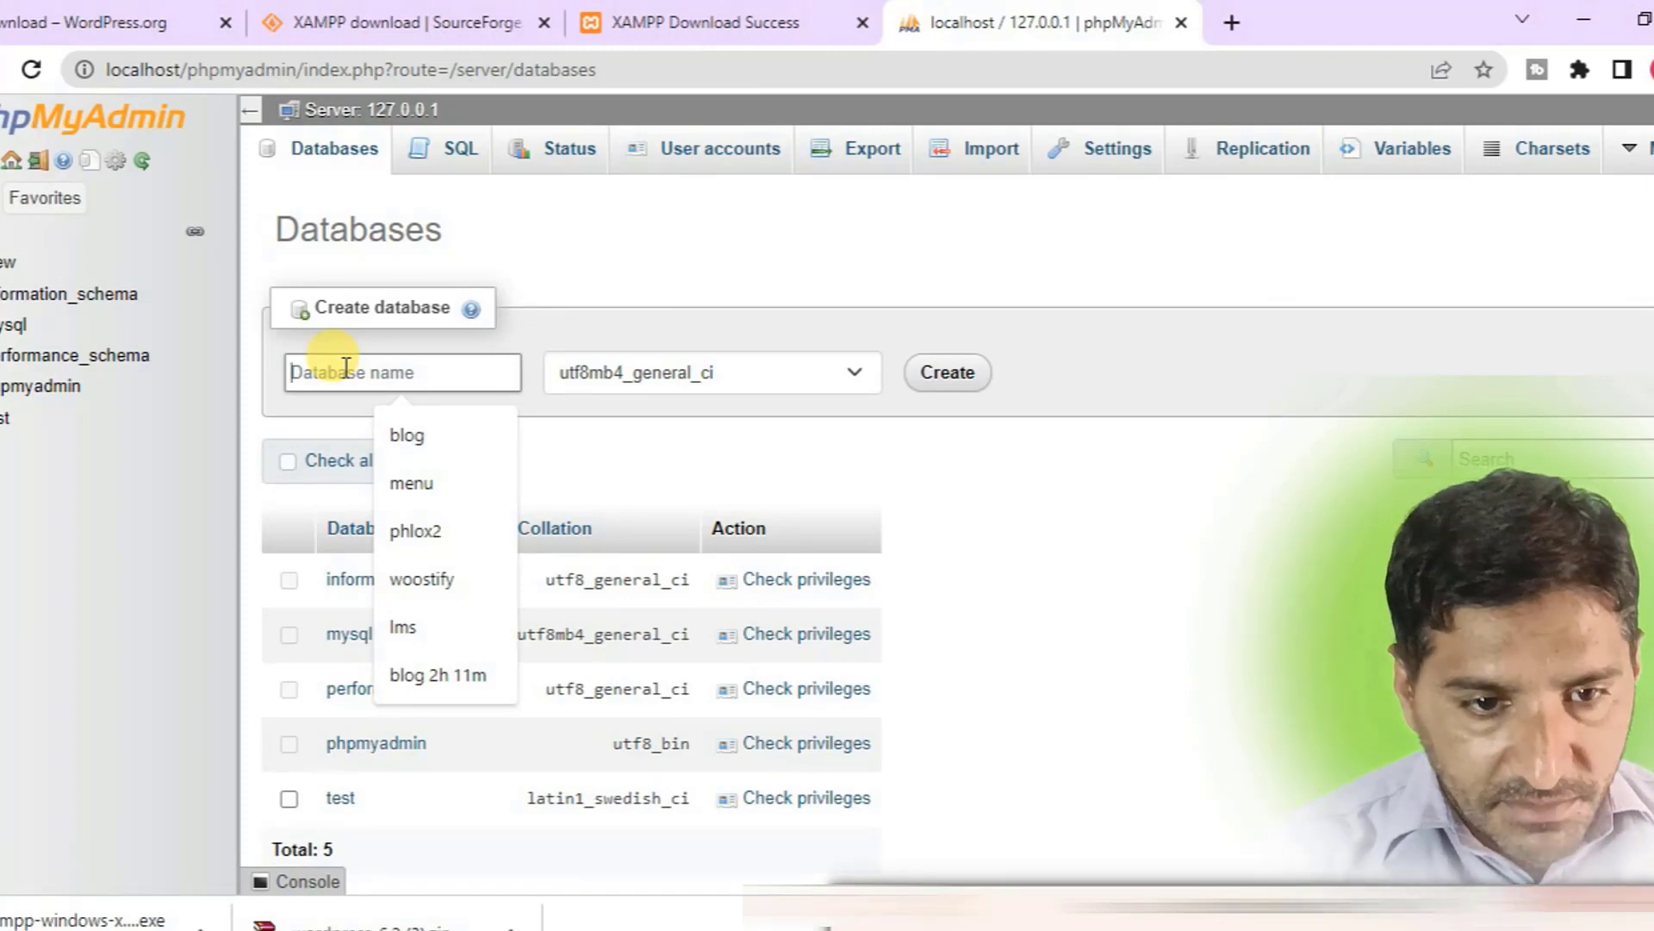
type("bk")
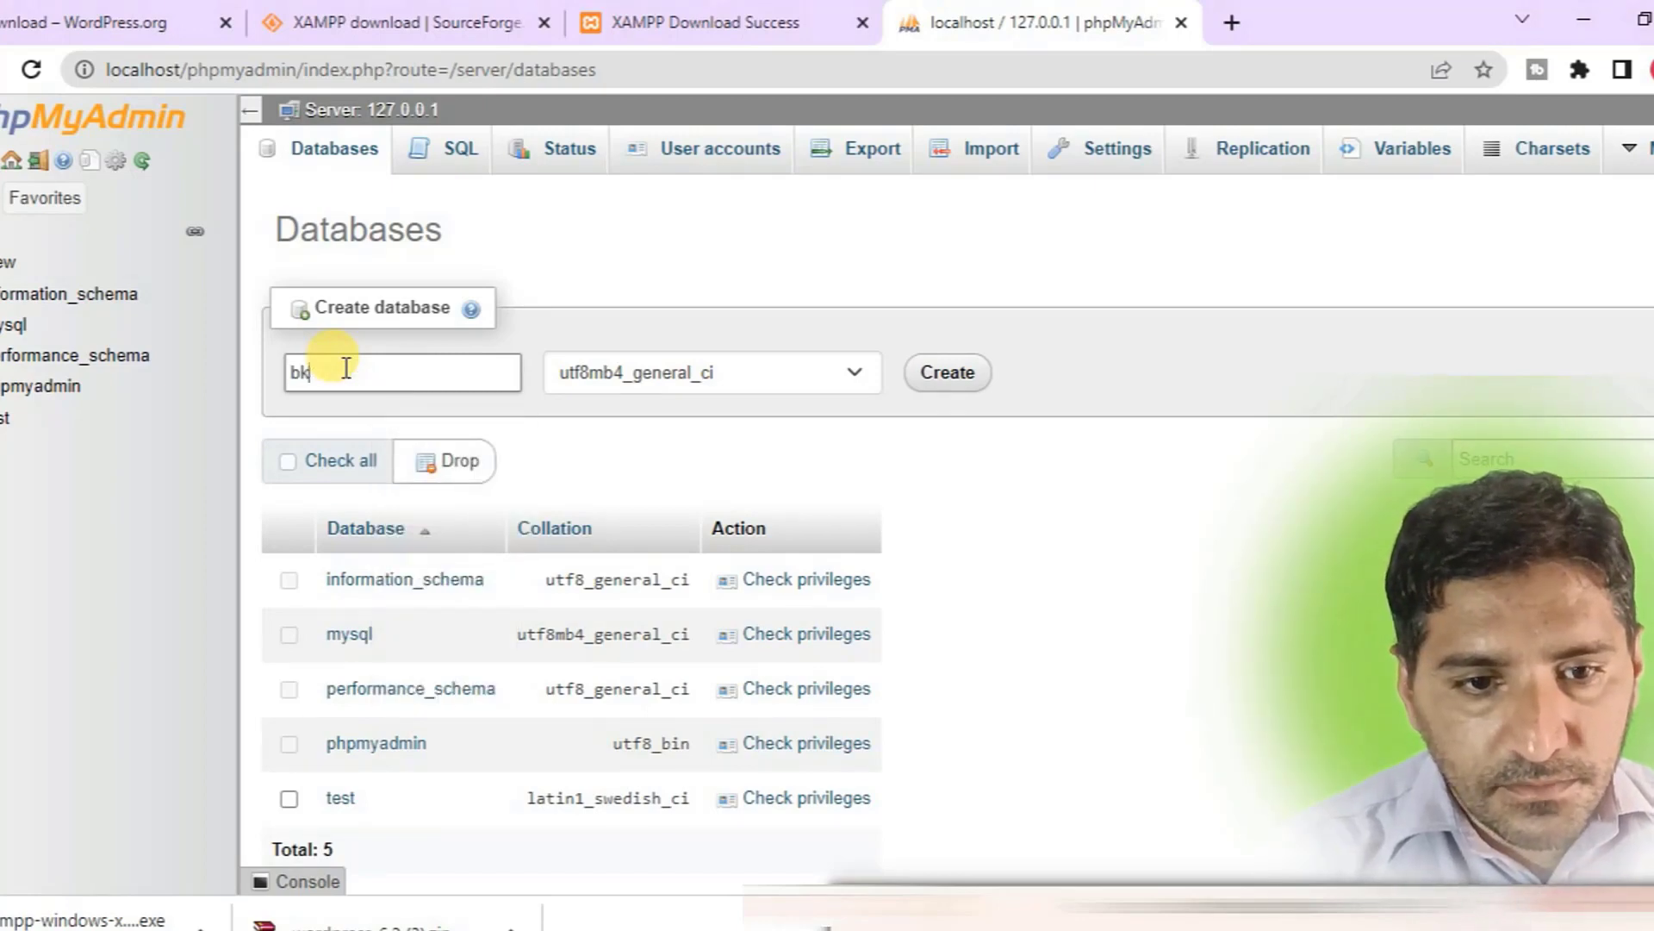
key("BackSpace")
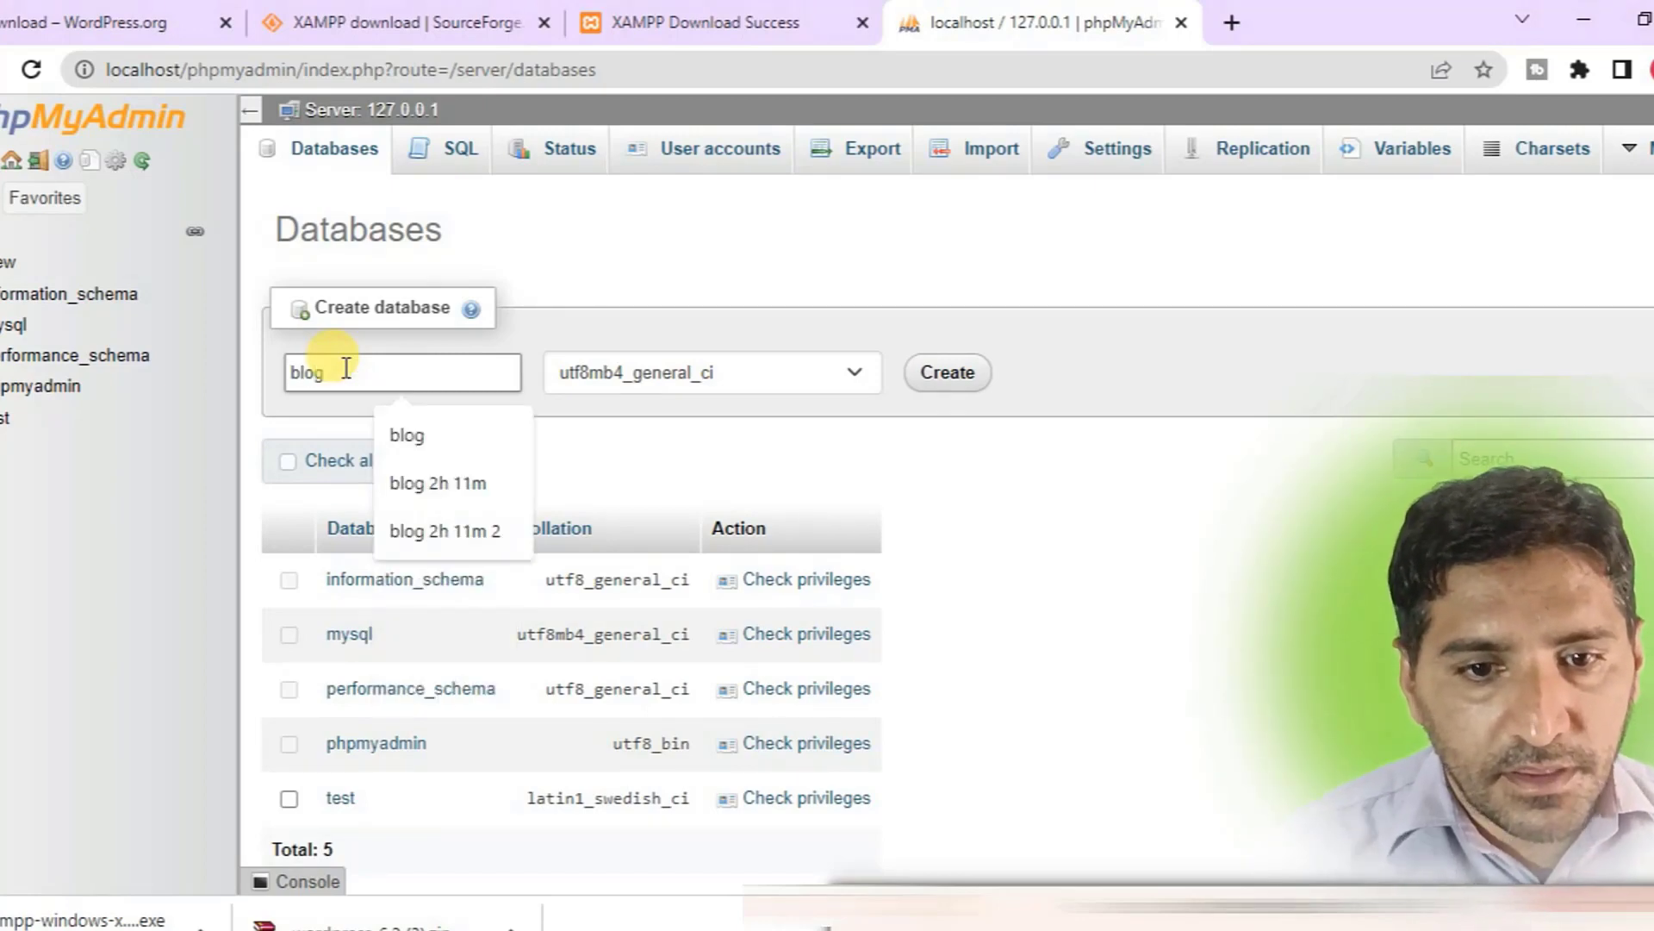
left_click(932, 383)
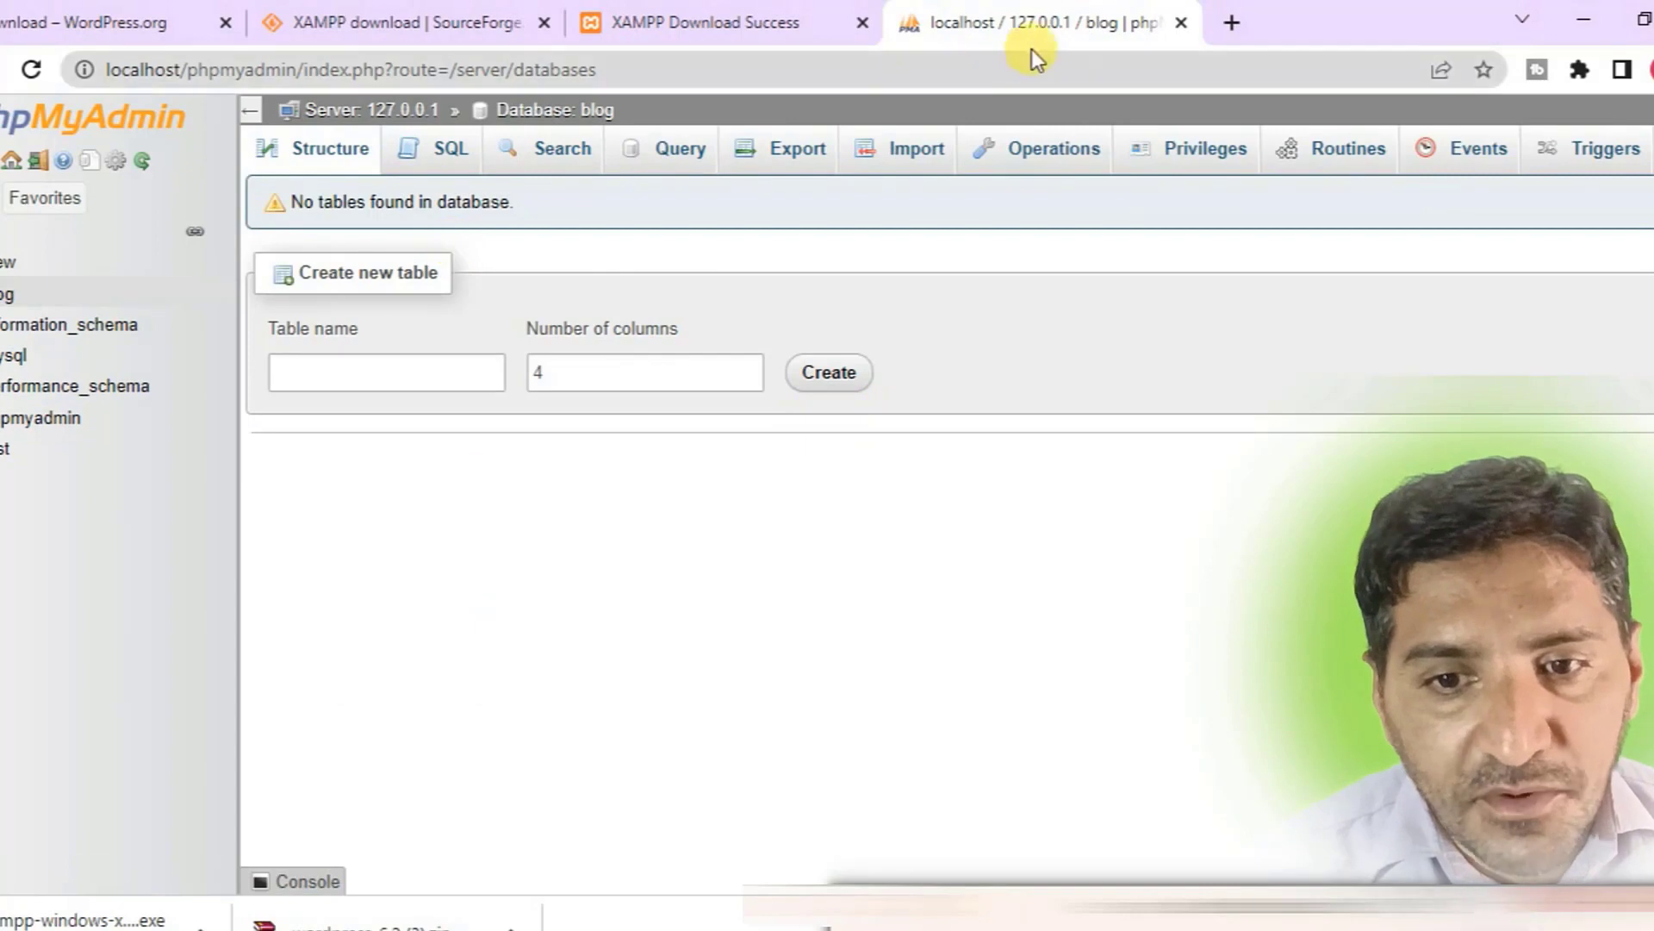
Close the phpMyAdmin, XAMPP Download Success and SourceForge tabs.
left_click(1180, 24)
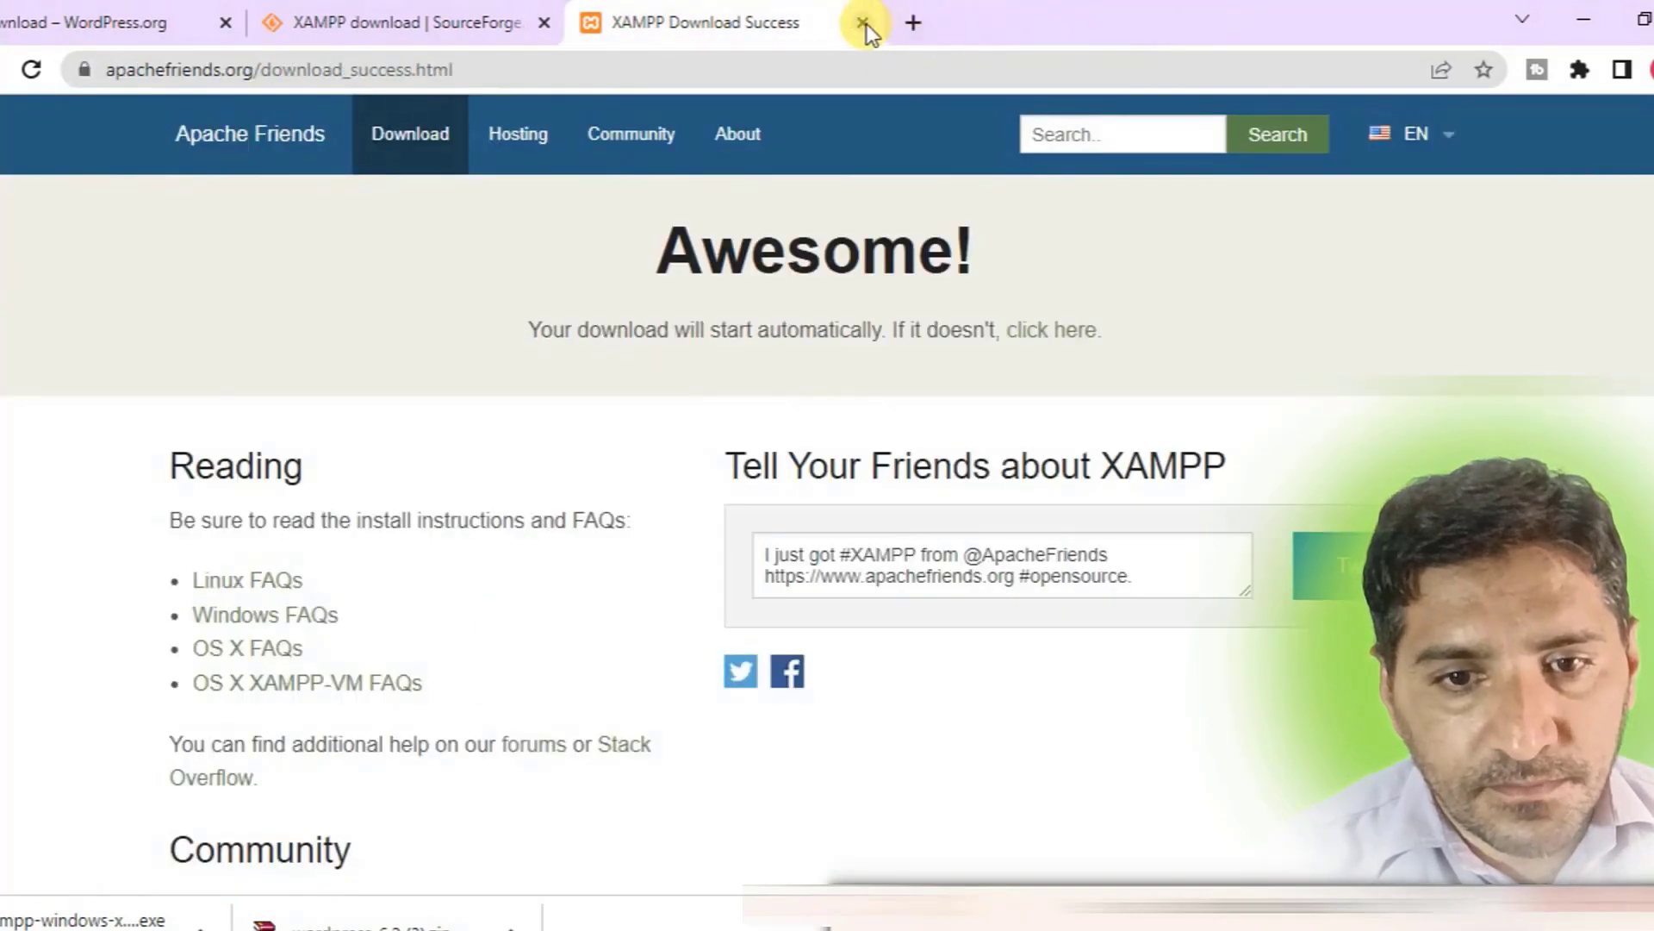
left_click(863, 23)
left_click(543, 24)
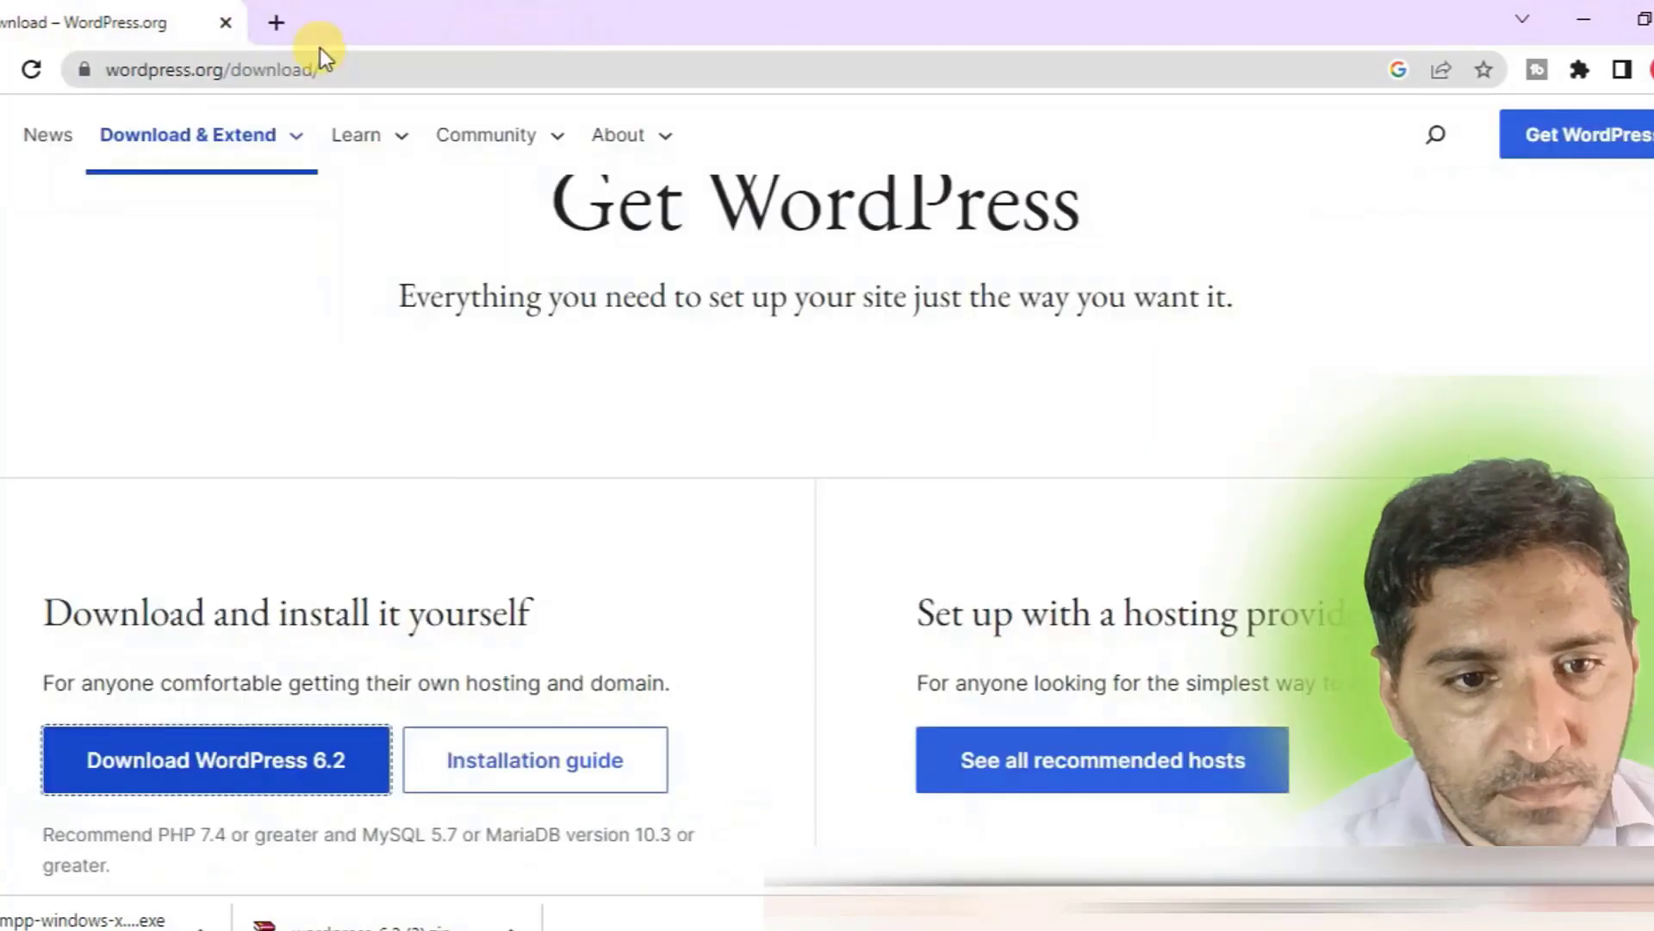
Enter localhost/blog as the address in a new tab.
left_click(274, 23)
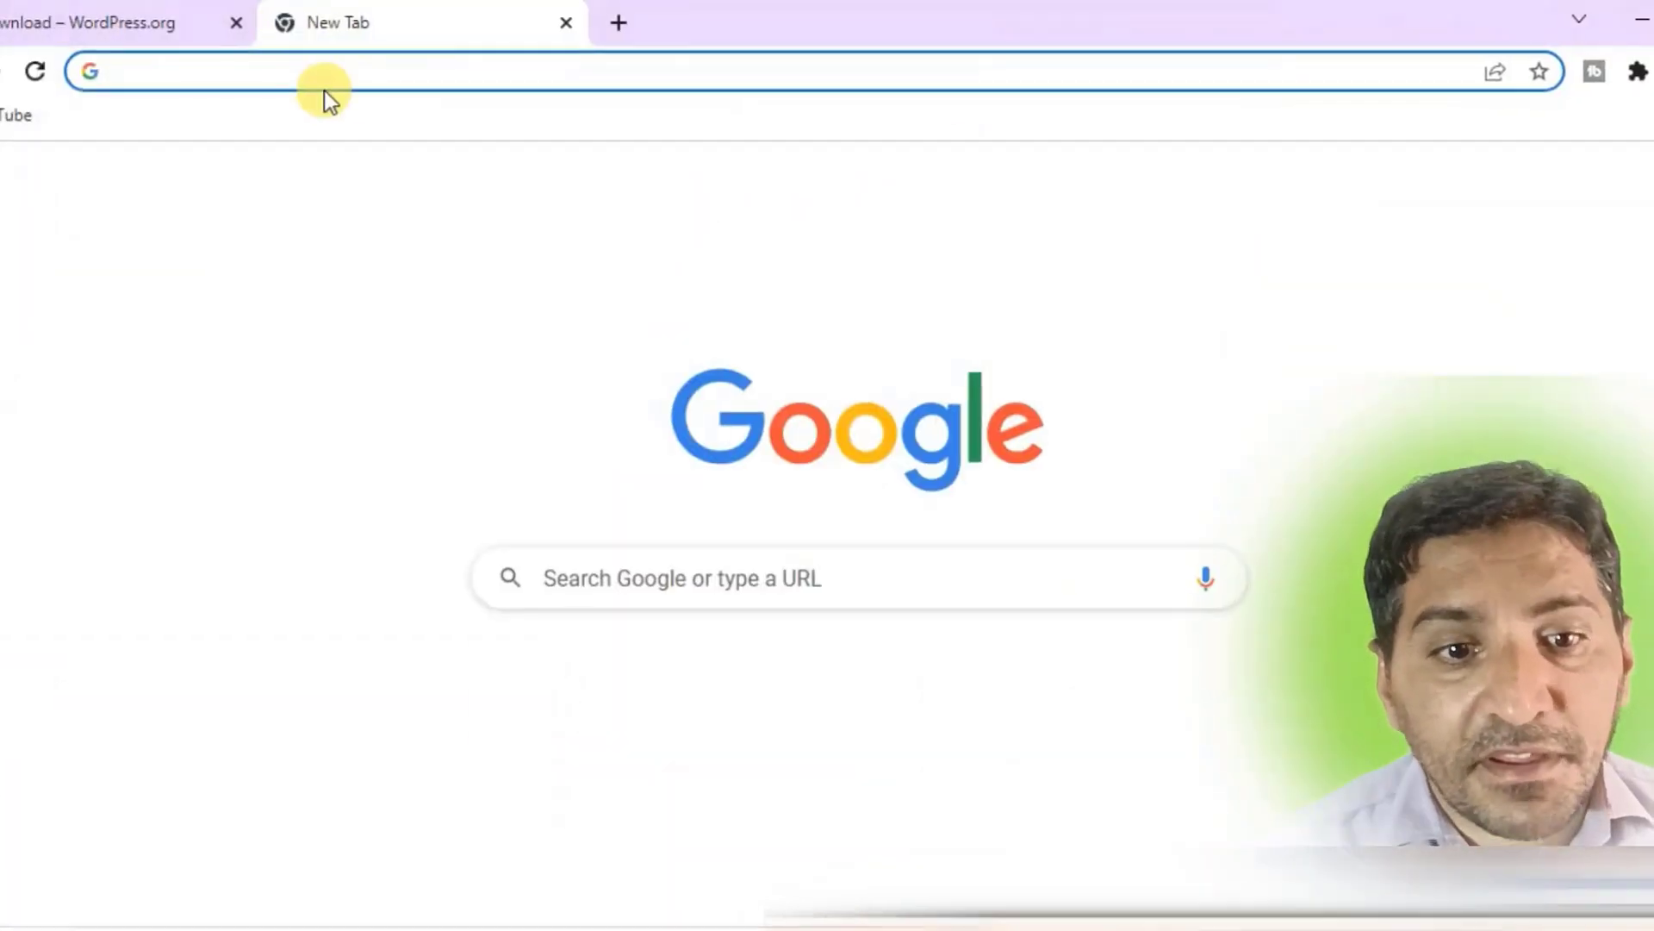
left_click(375, 68)
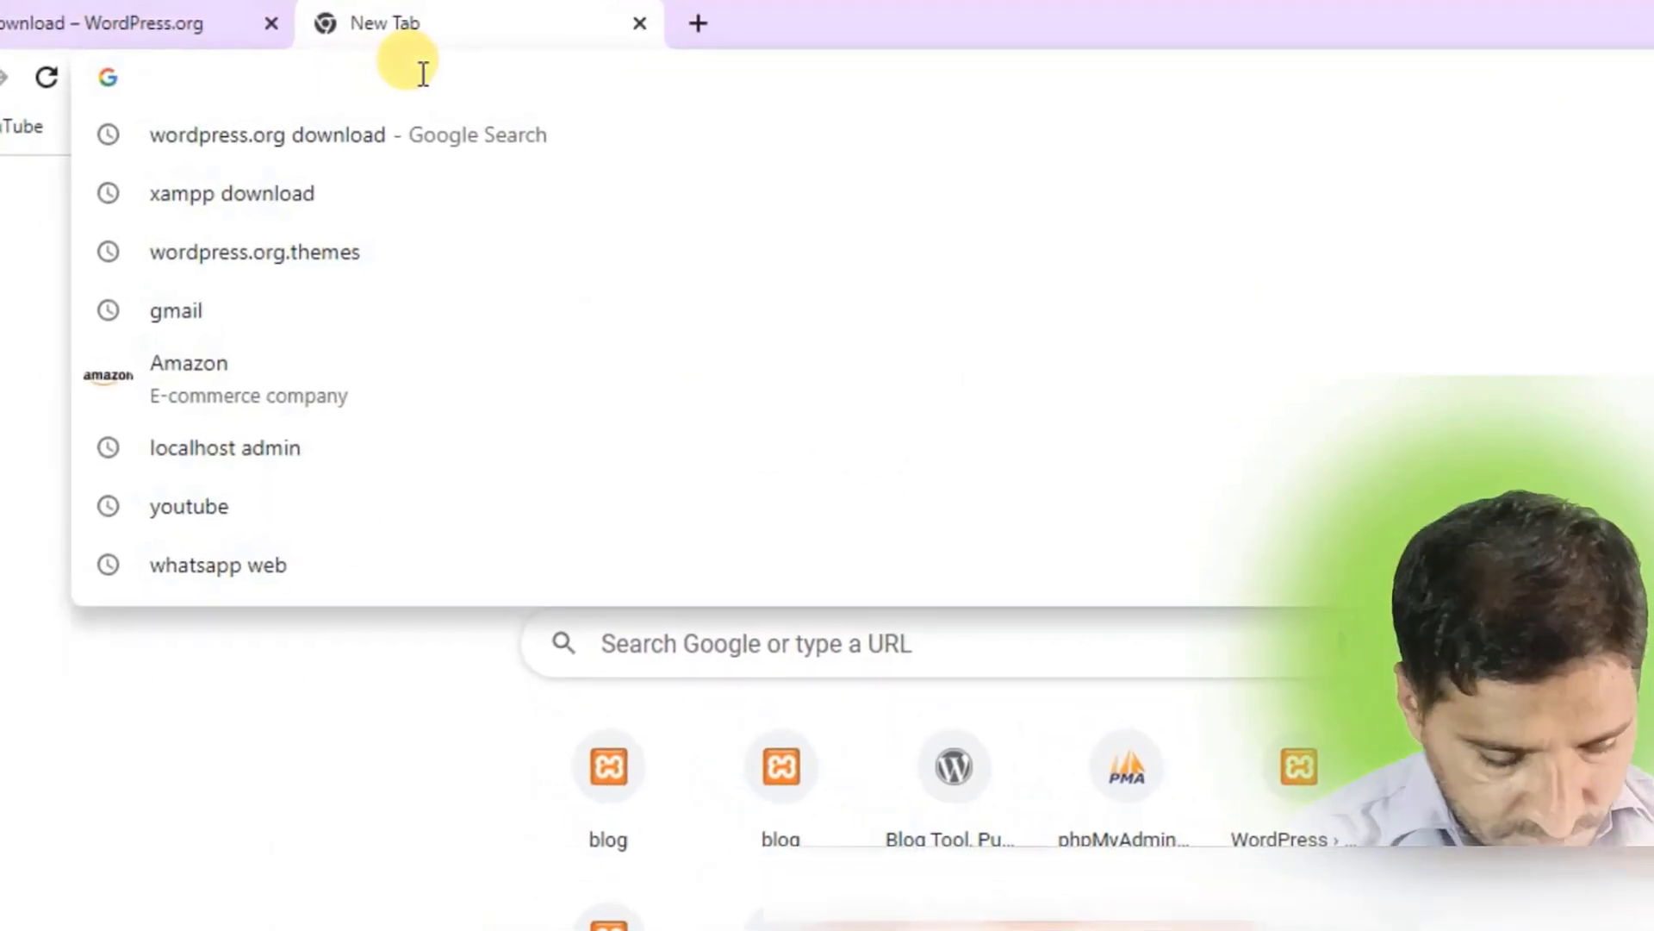
type("locl")
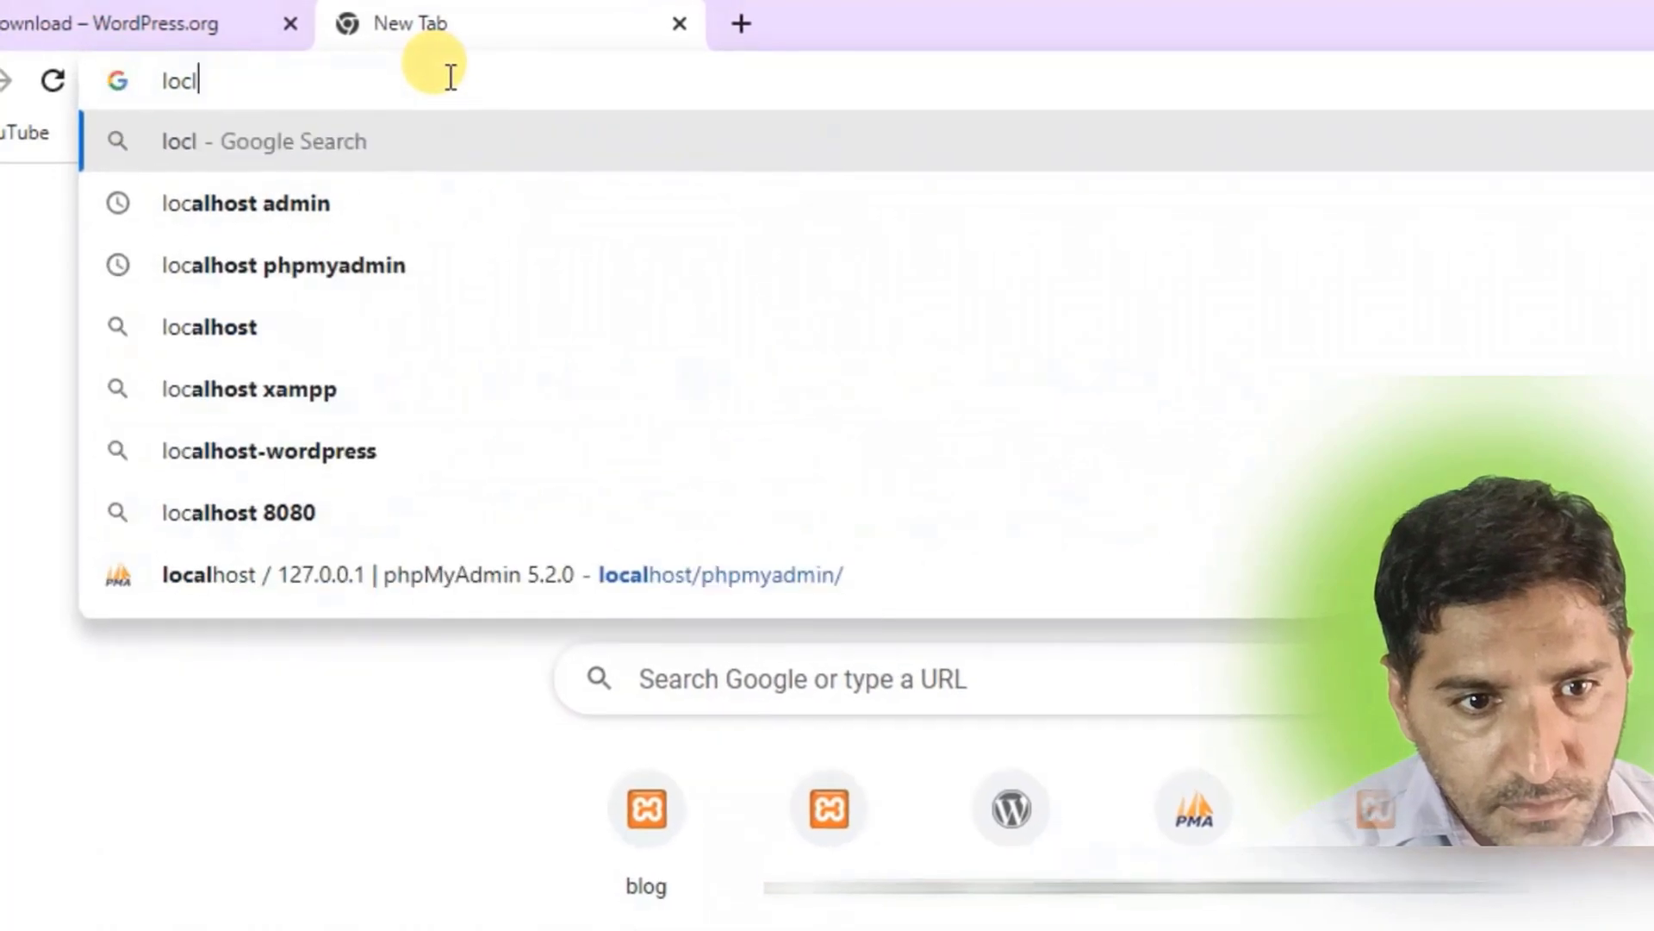
key("BackSpace")
type("alho")
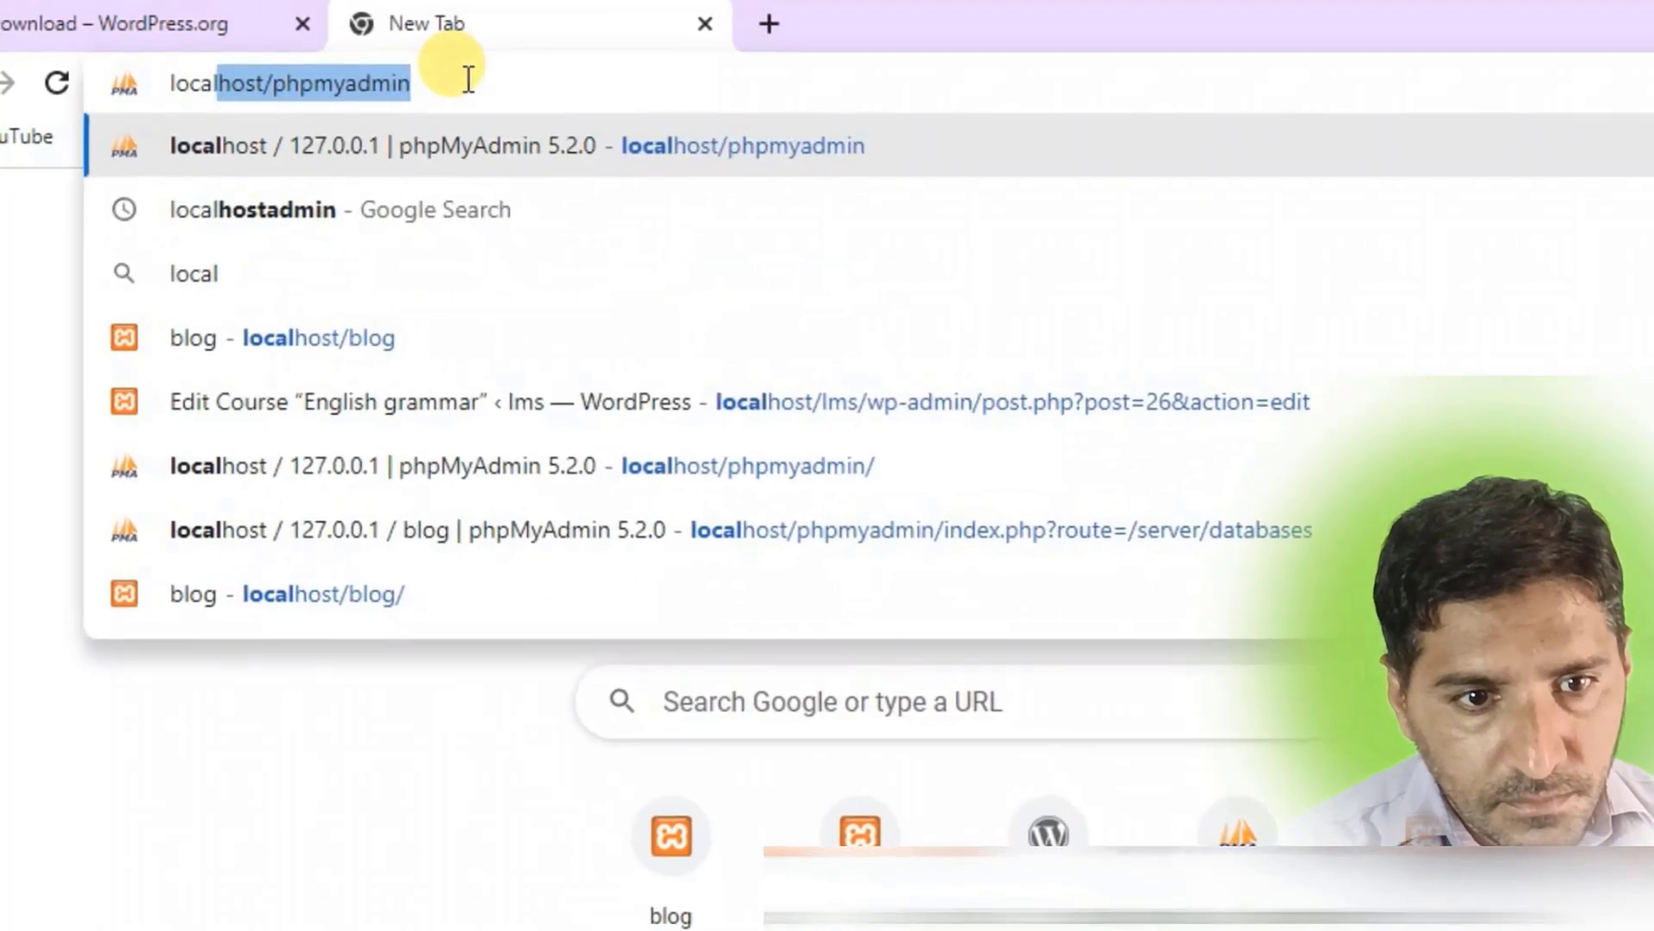
type("st/")
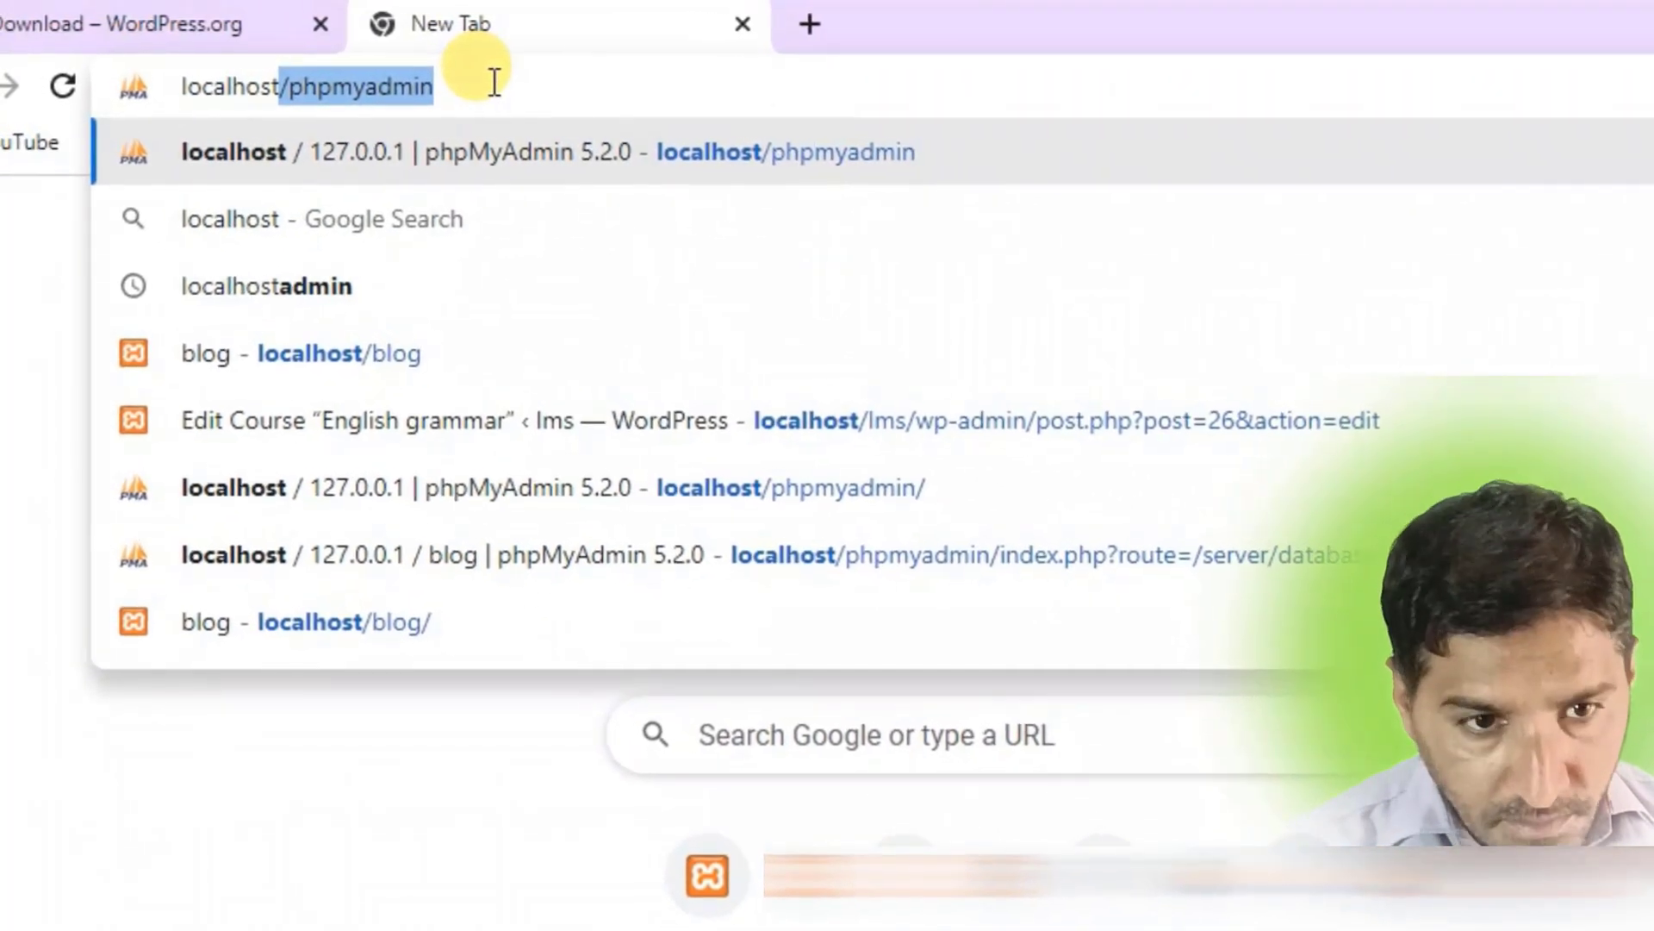
type("blog")
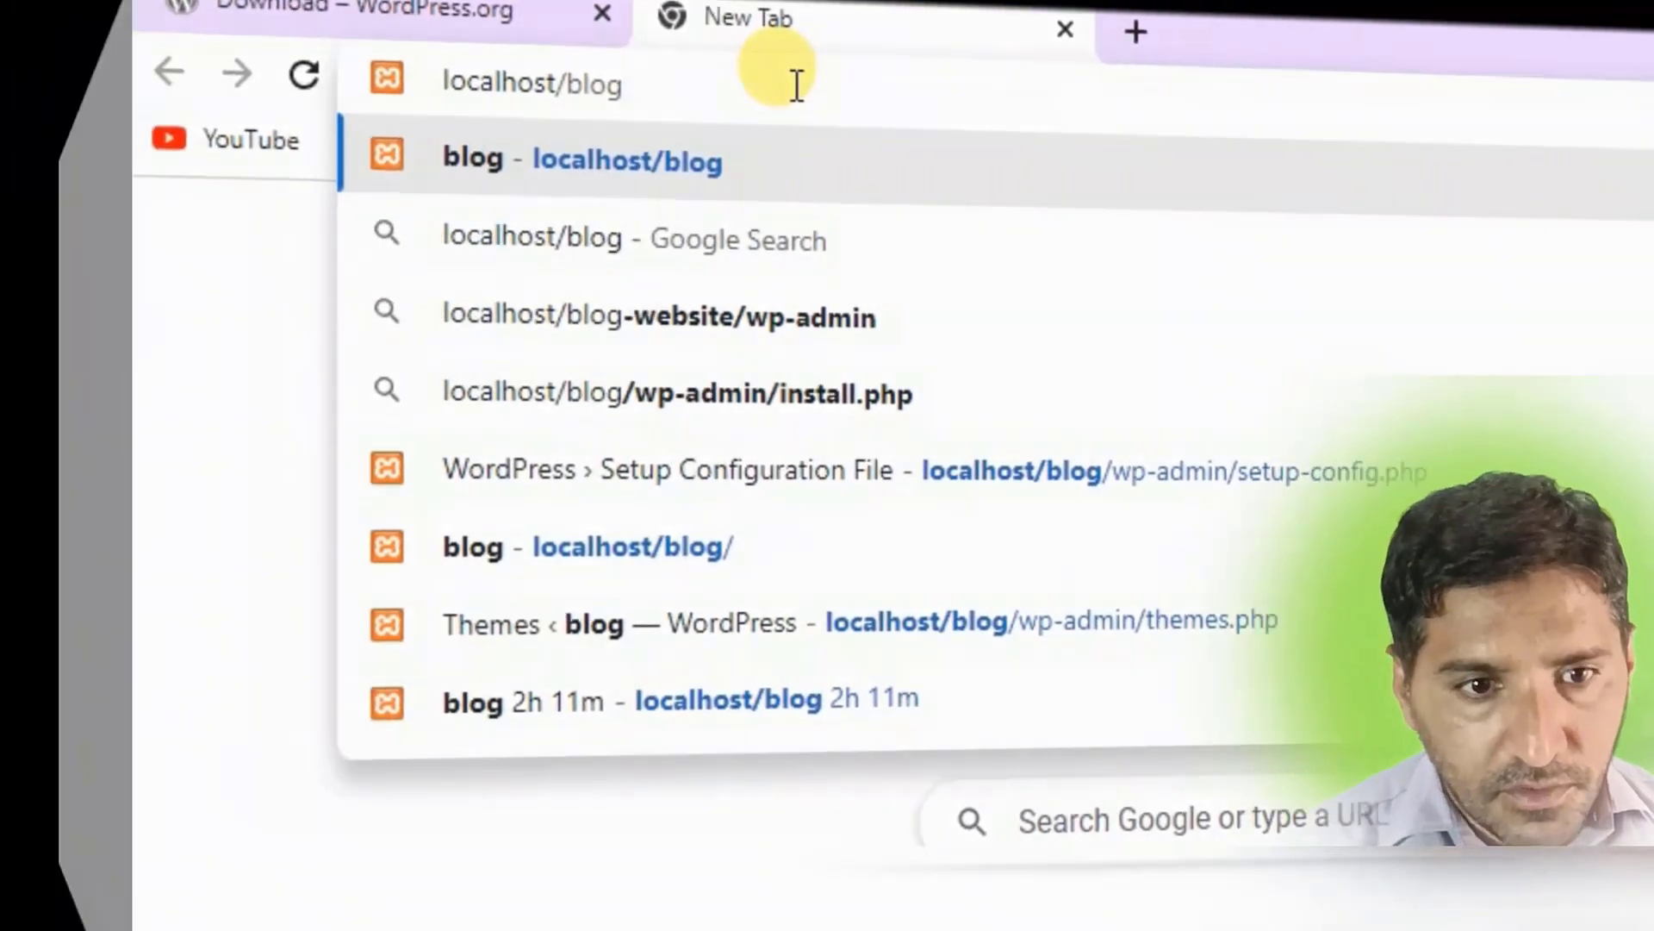
Load localhost/blog and continue WordPress setup in English (United States).
key("Return")
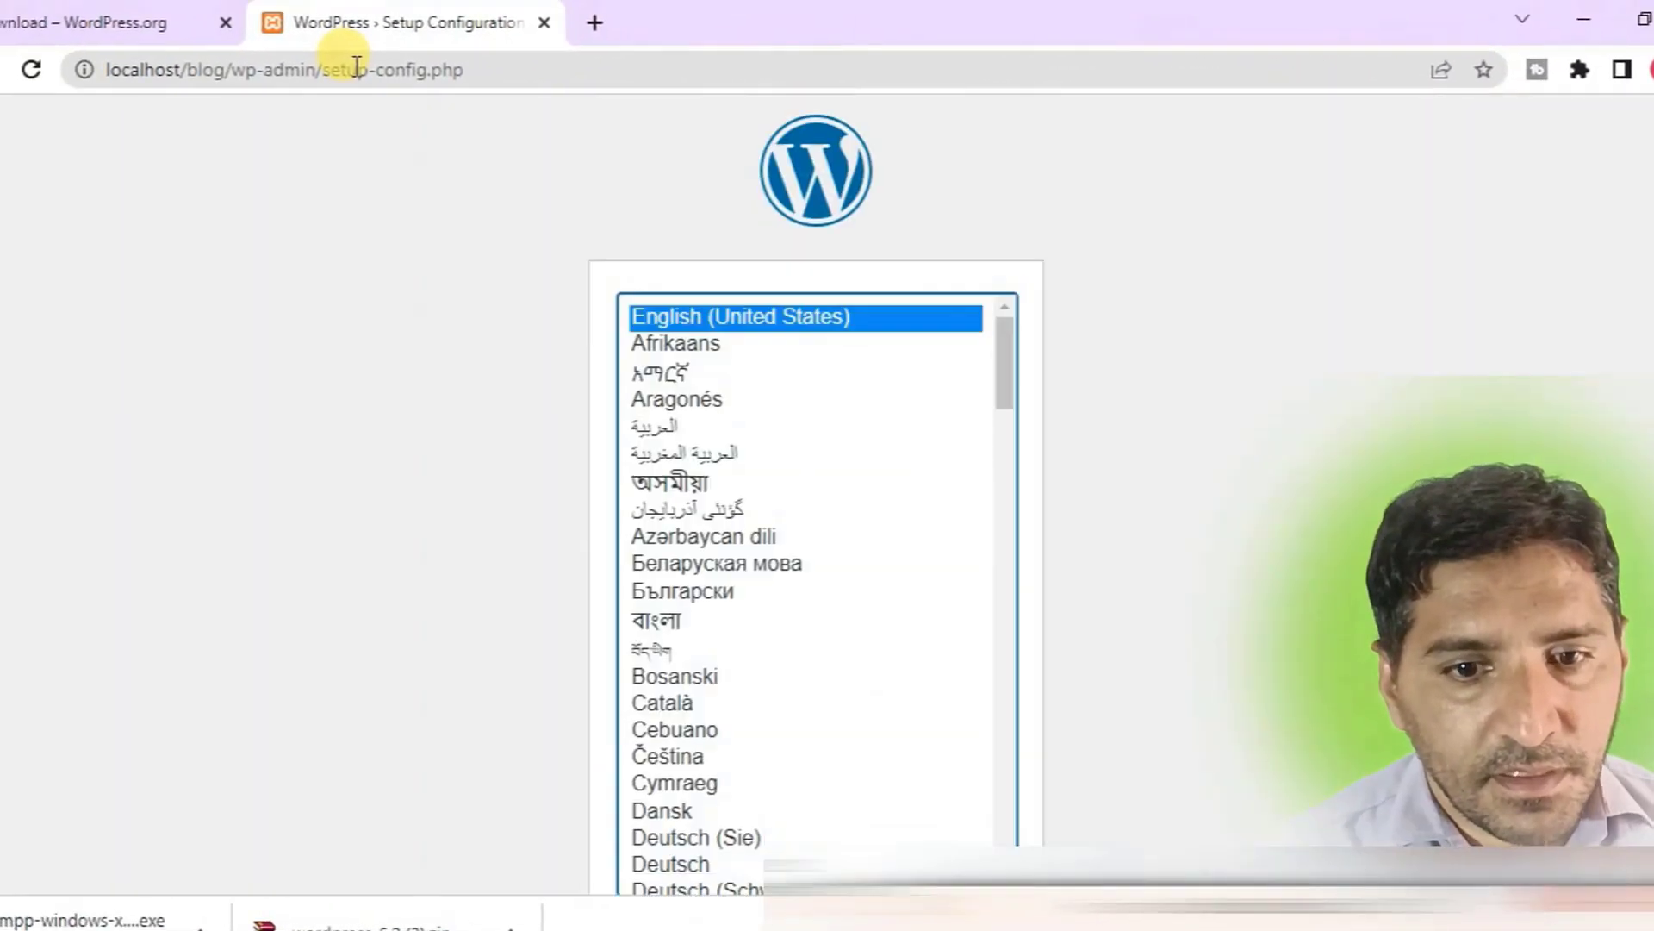
scroll(1153, 401, "down", 1)
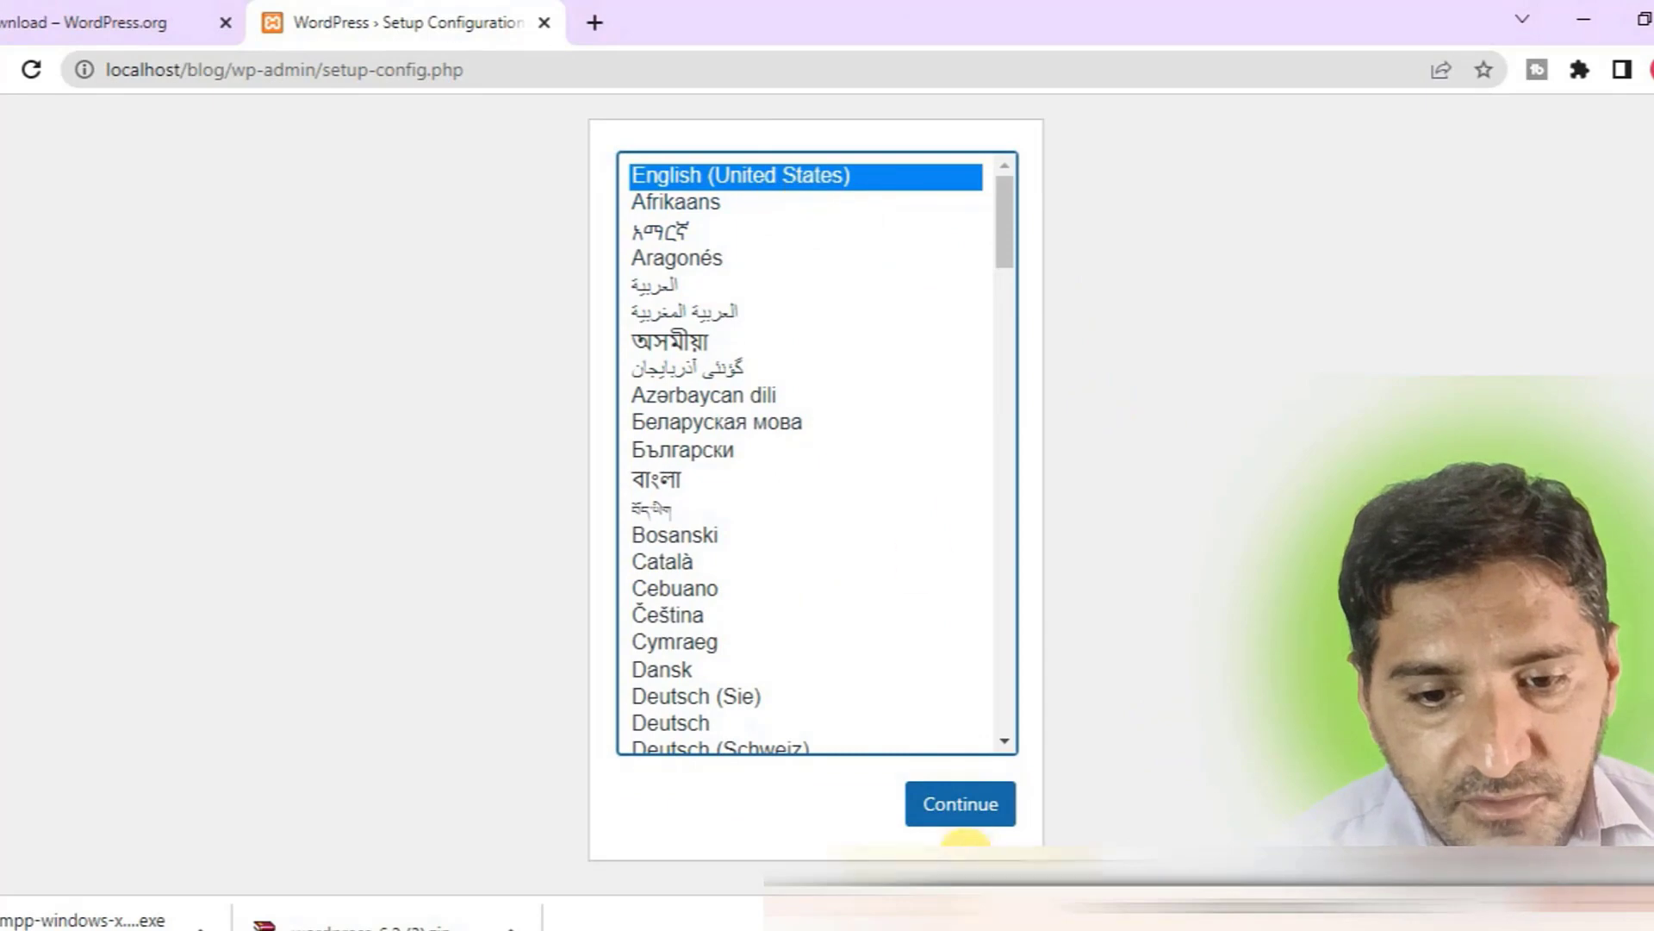
left_click(970, 813)
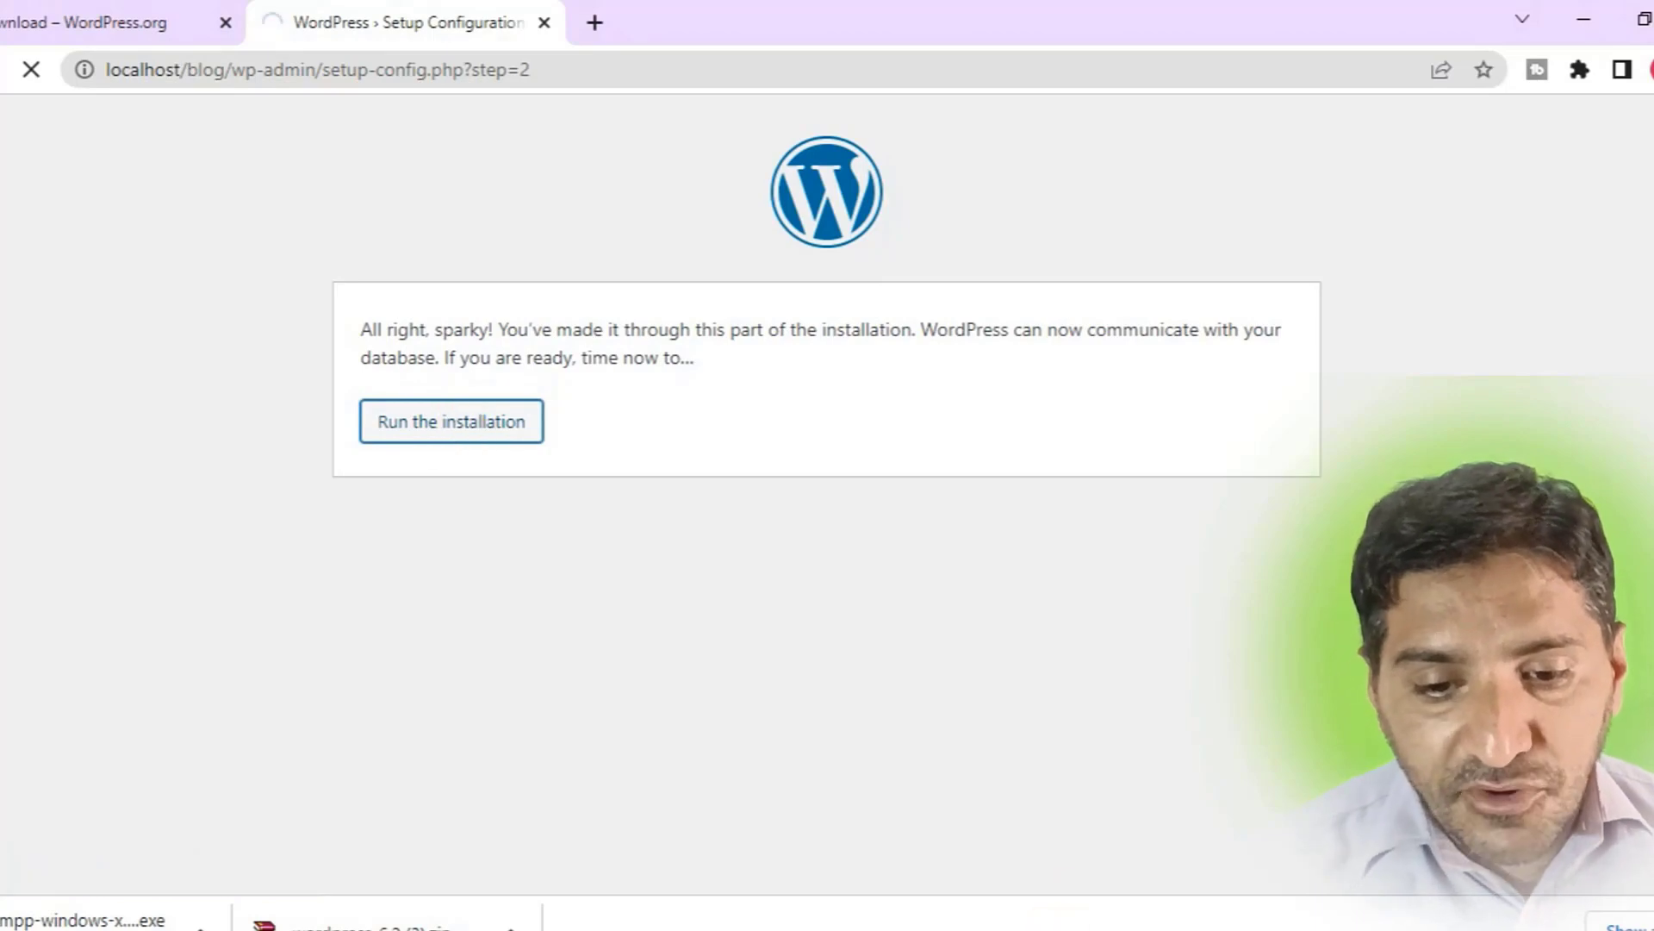
Set the WordPress Site Title to 'blog'.
key("alt+Tab")
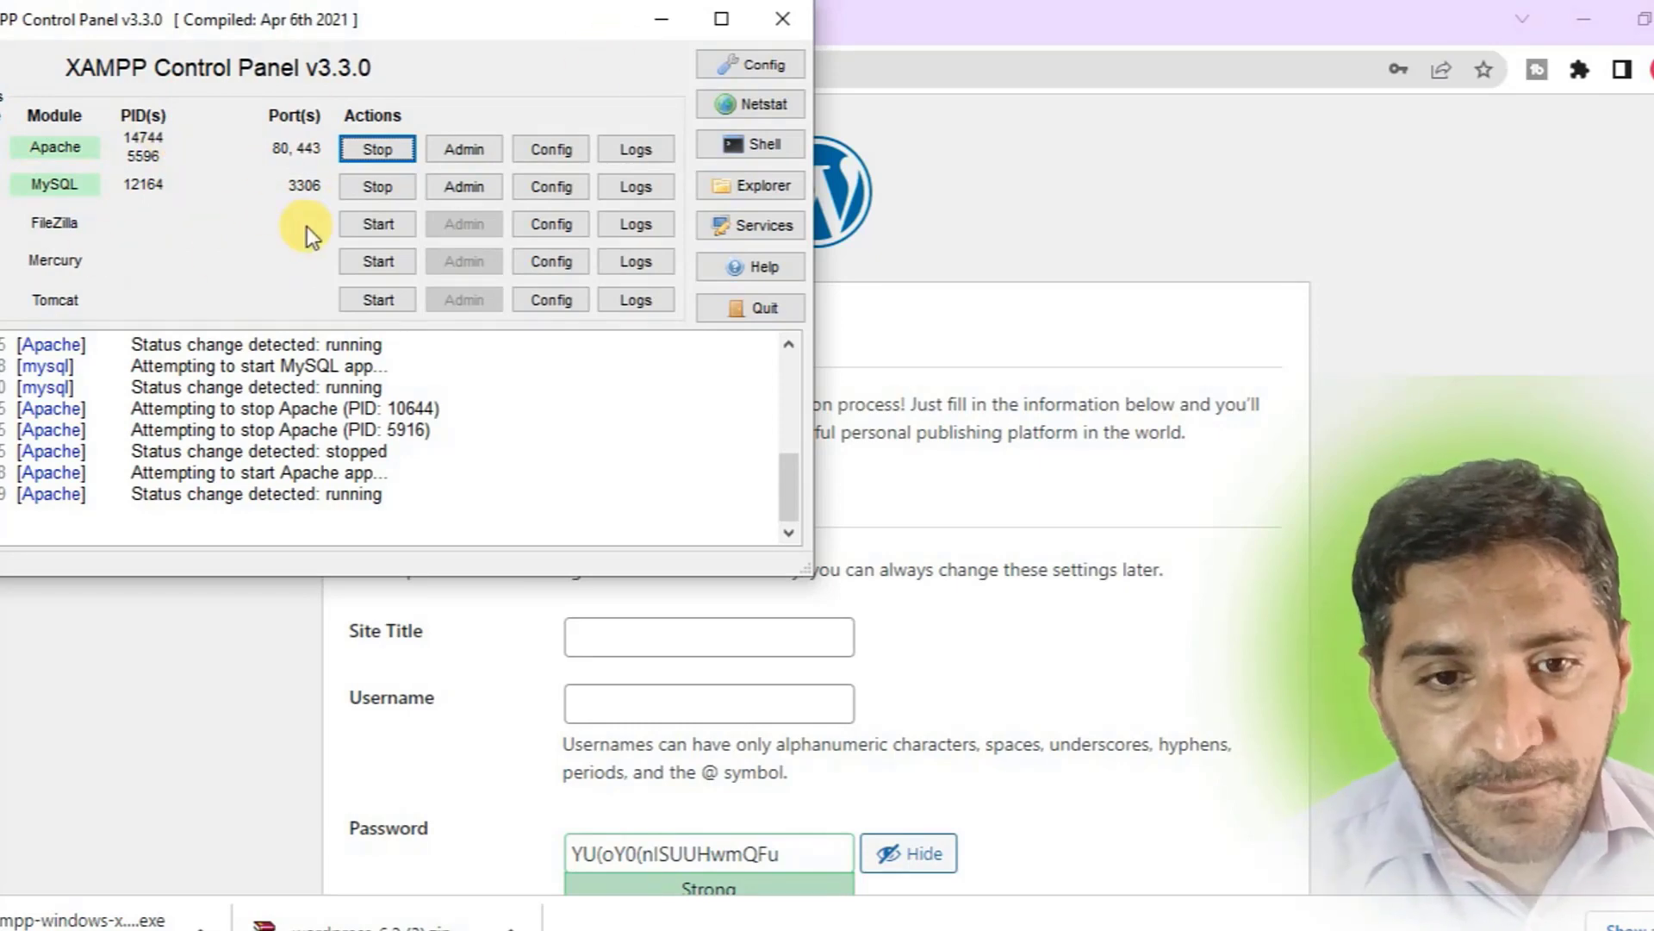
left_click(667, 24)
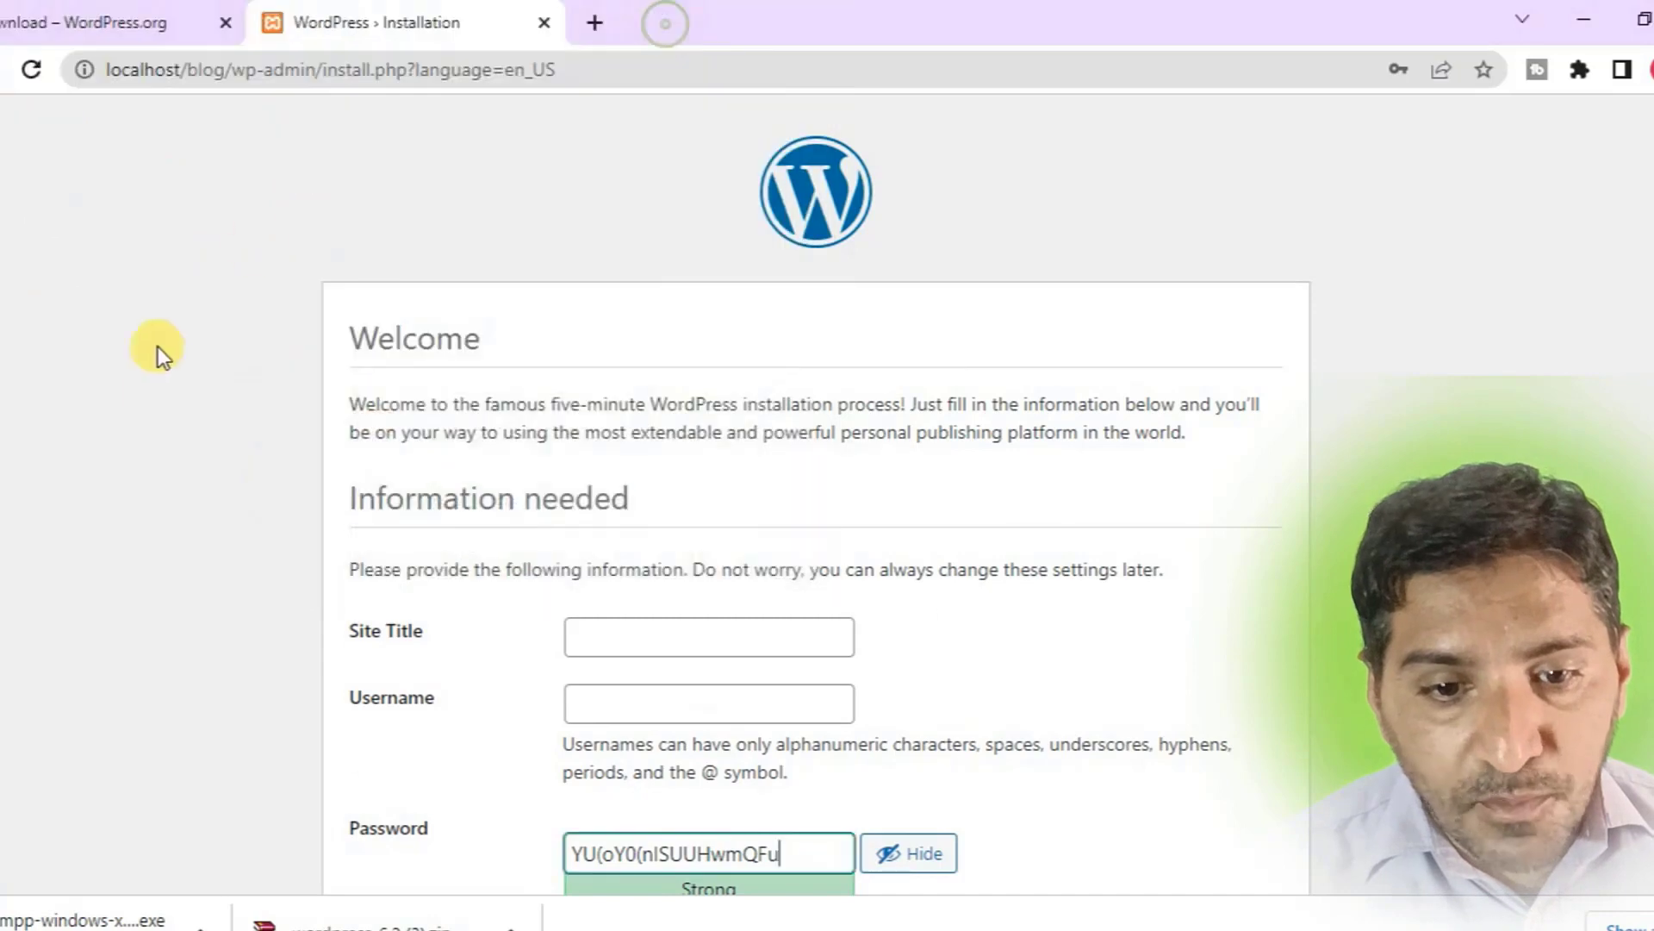
left_click(587, 634)
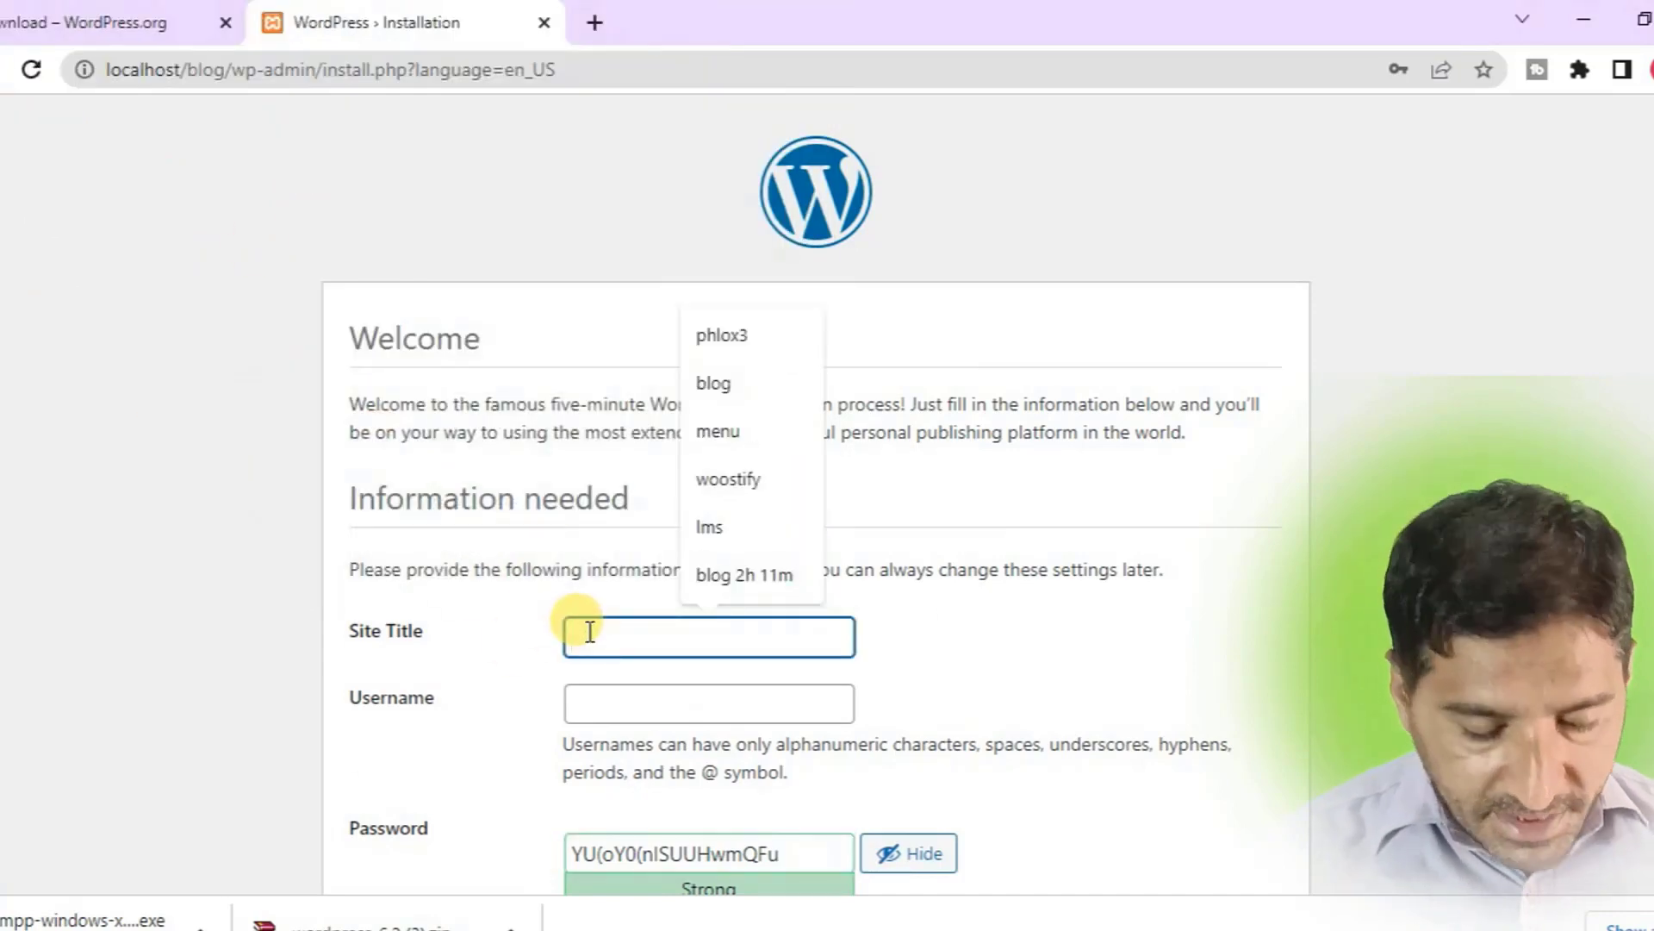
type("bl")
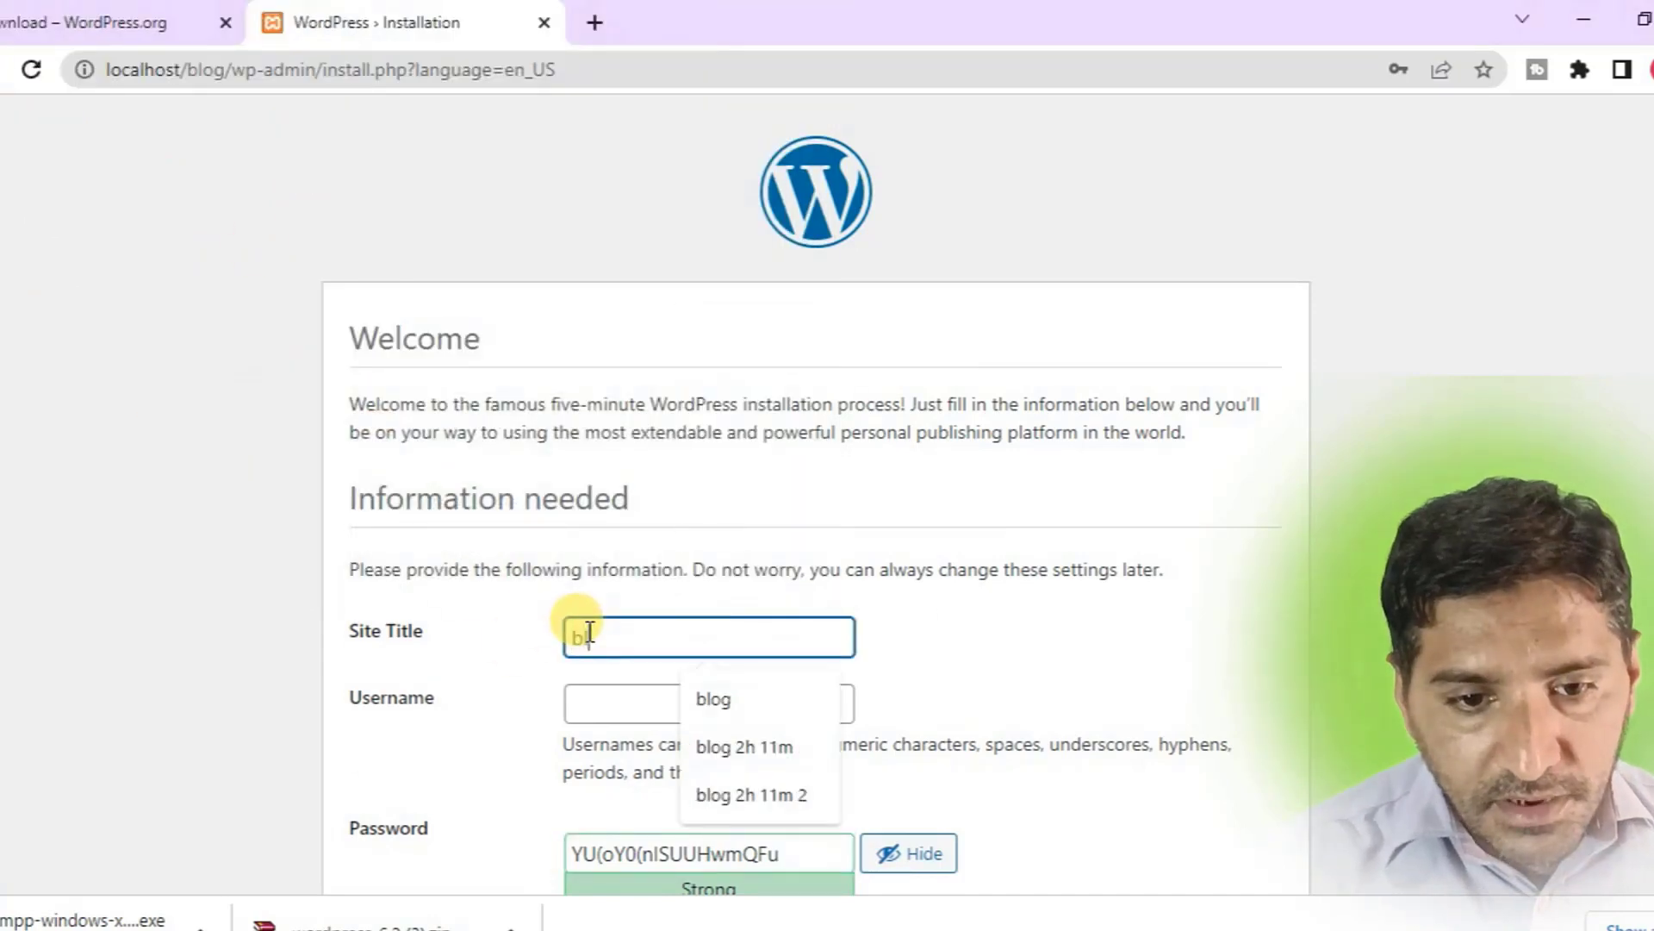
type("og")
Set the administrator Username to 'admin'.
left_click(577, 694)
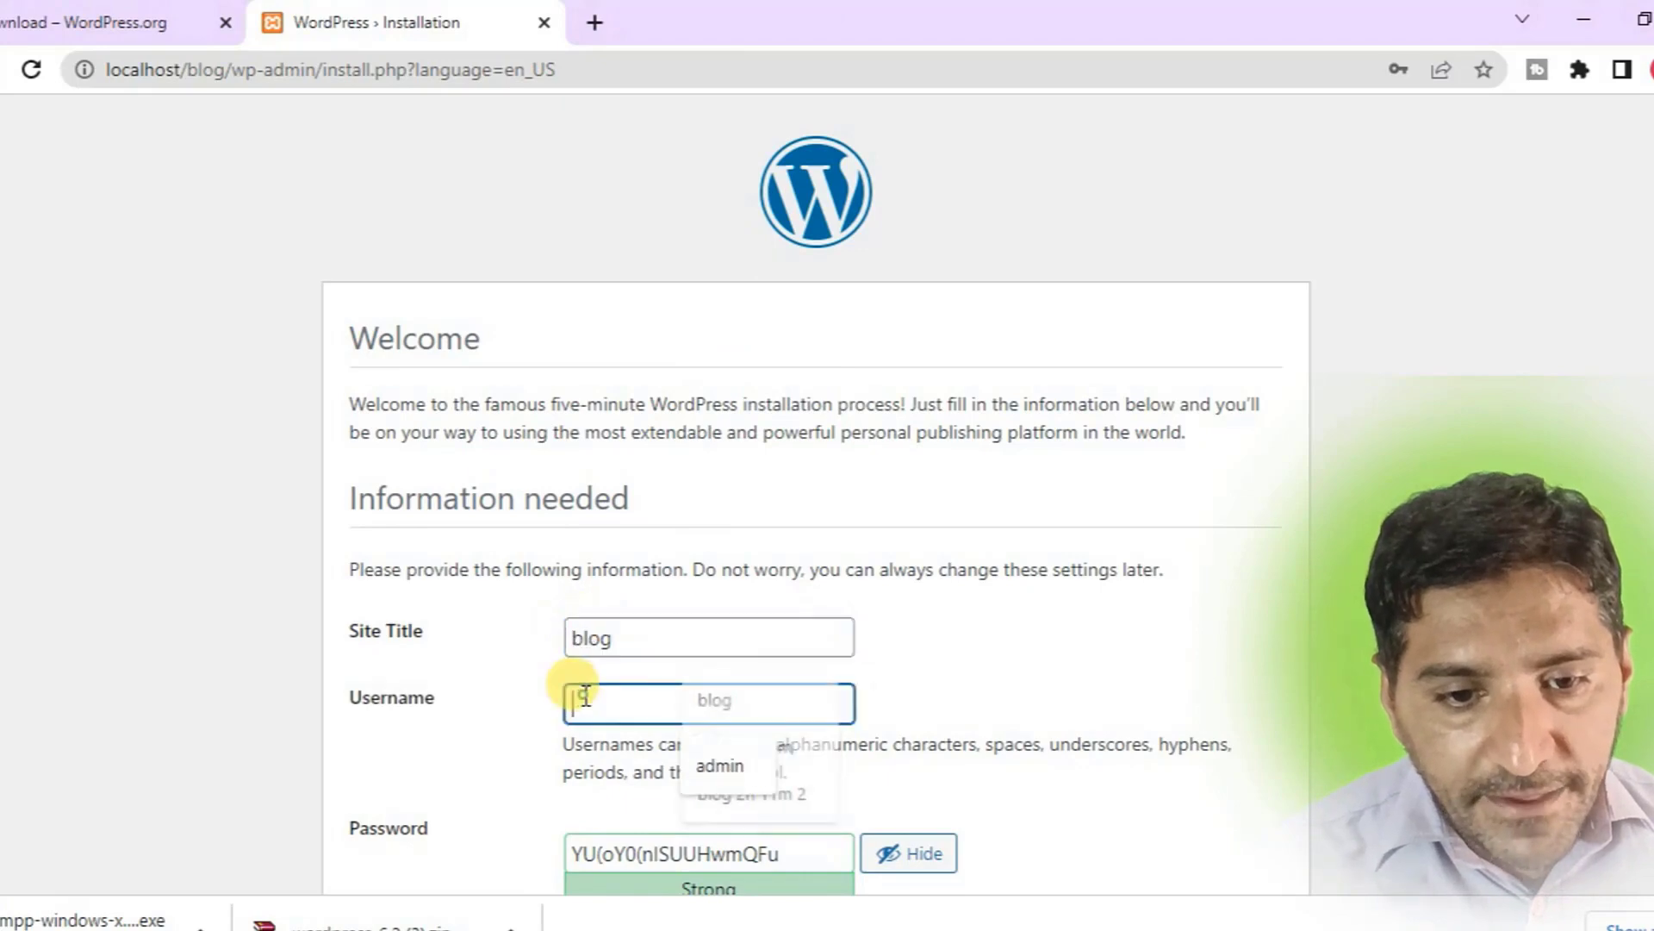
scroll(572, 689, "down", 3)
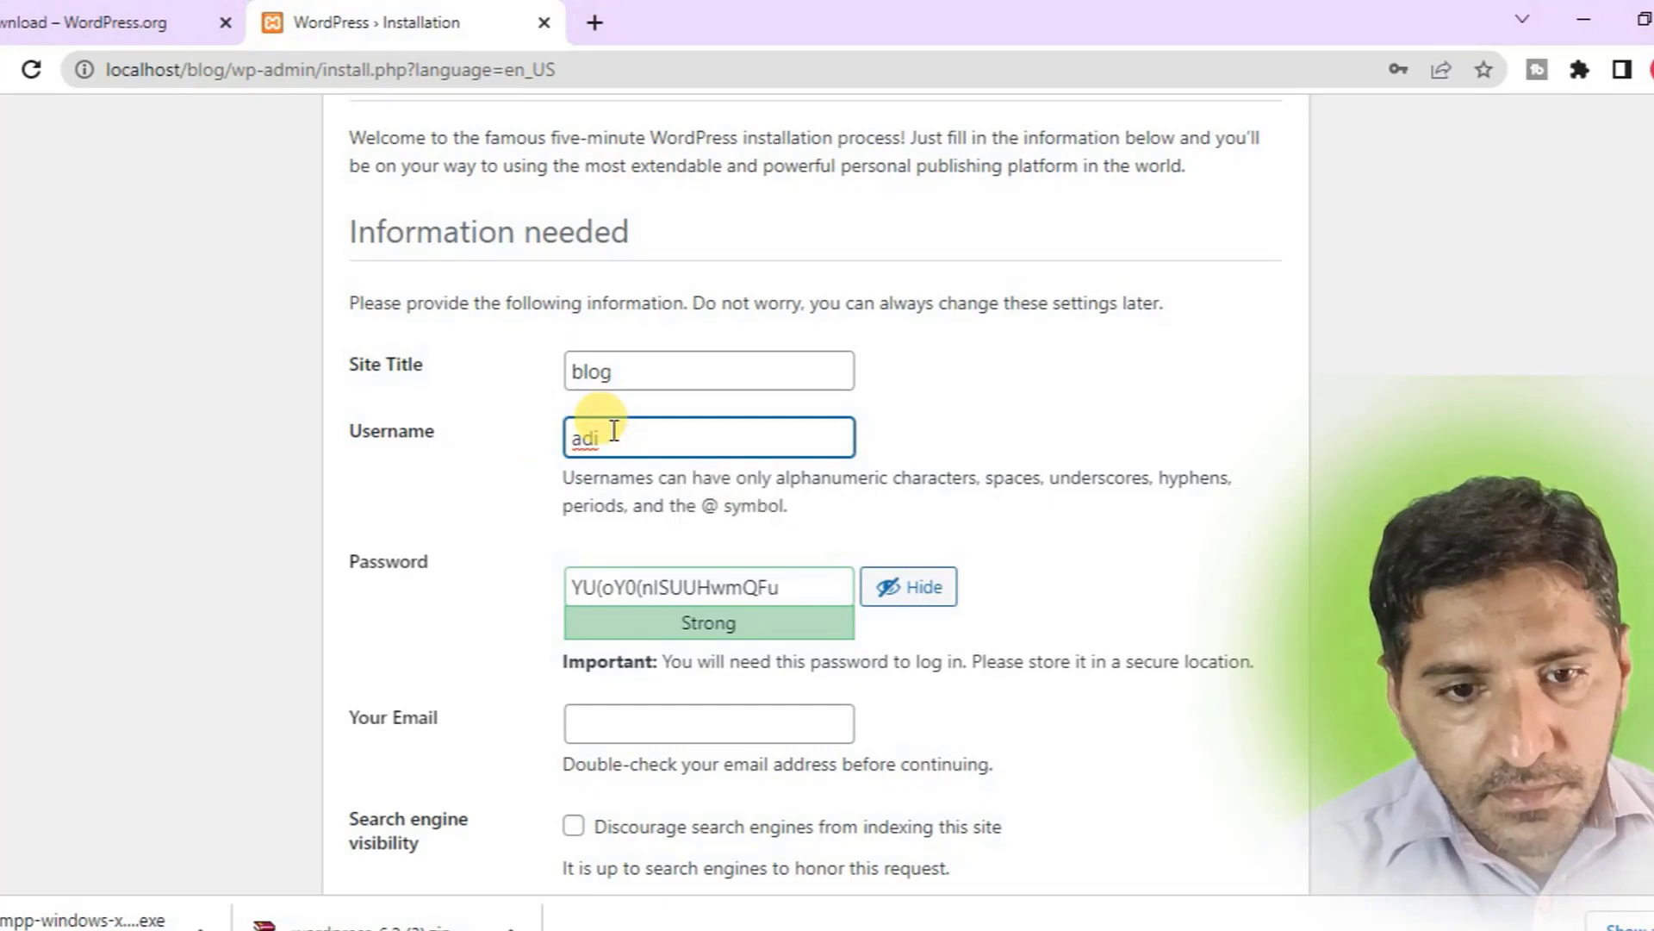
type("admin")
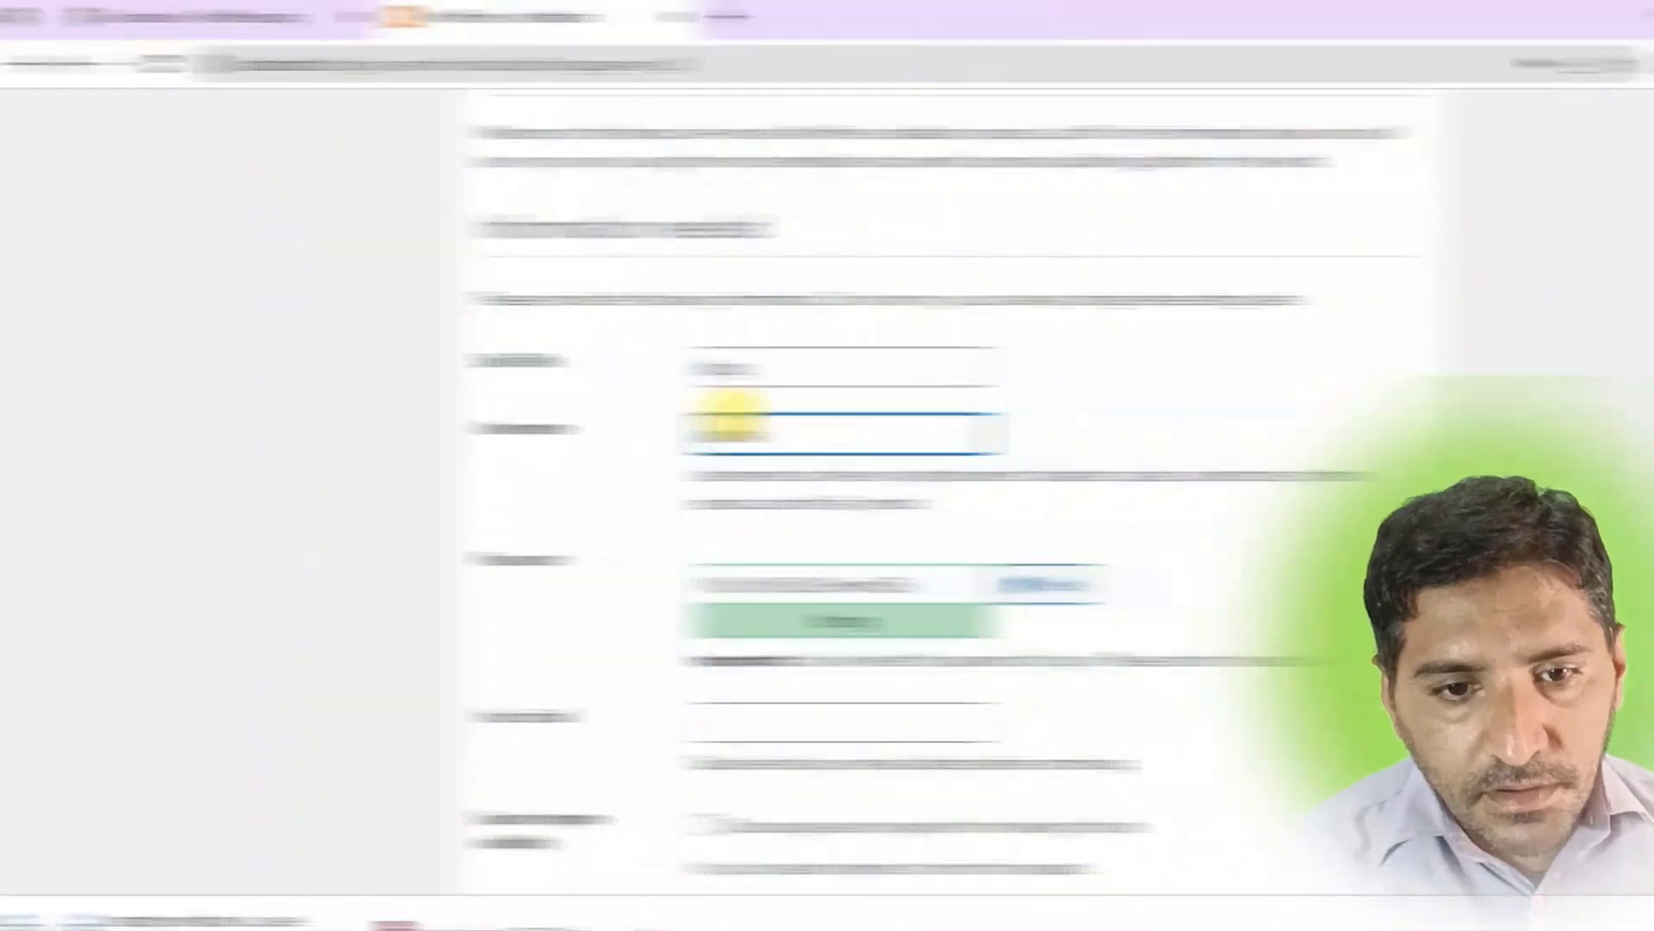
left_click(714, 575)
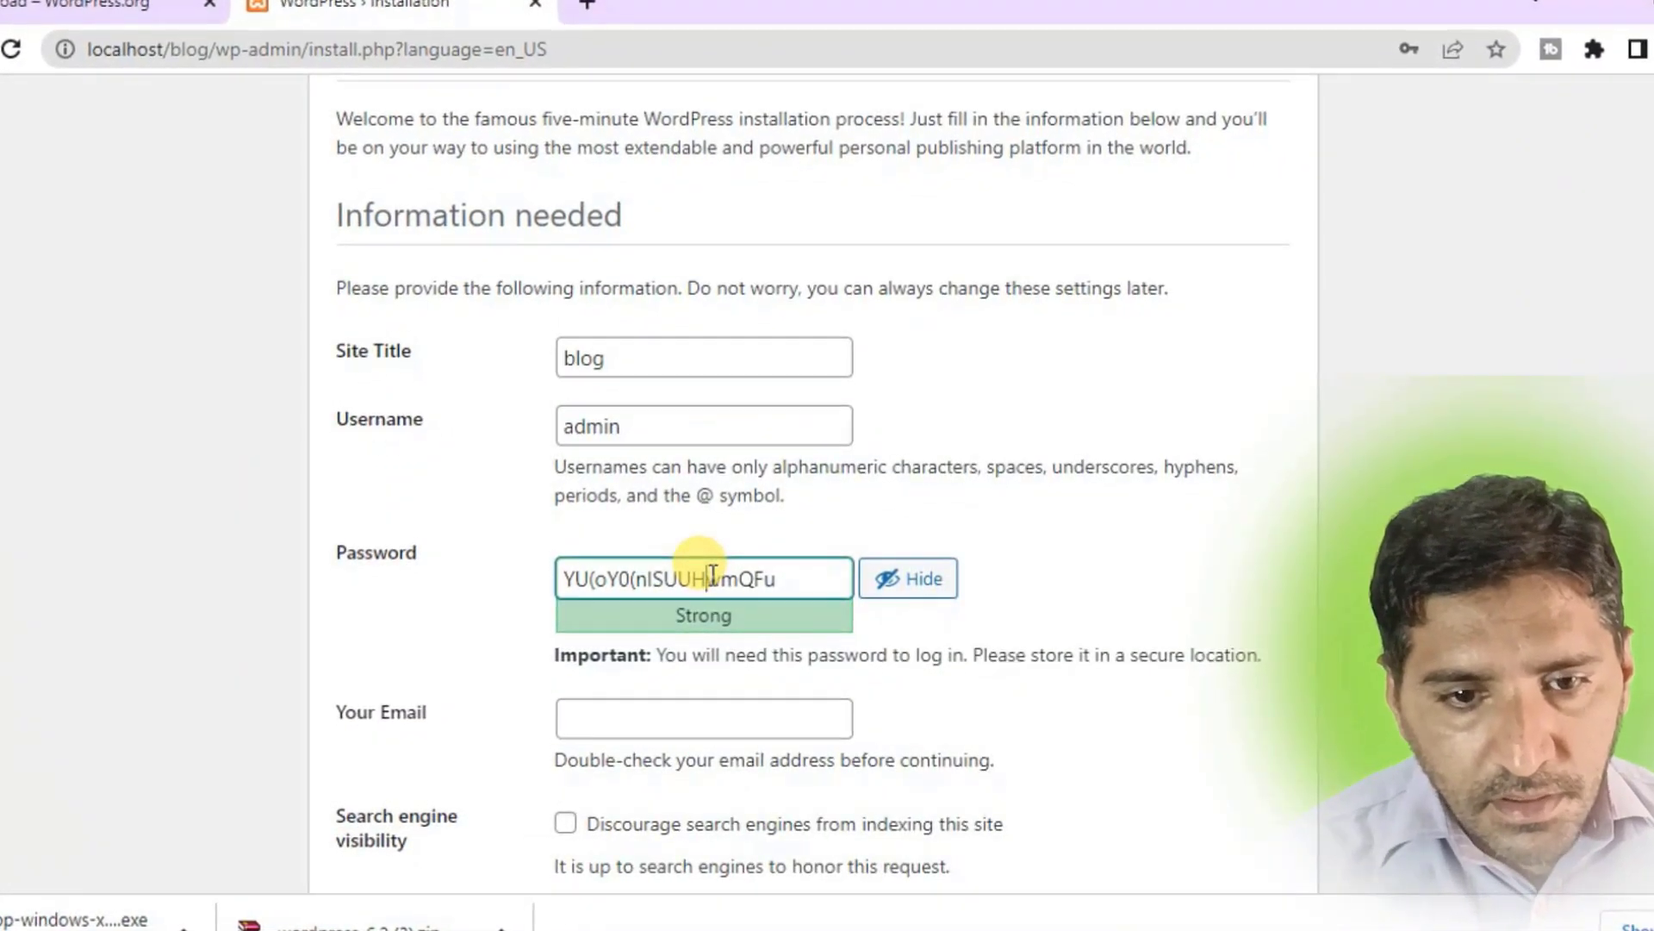
left_click(678, 425)
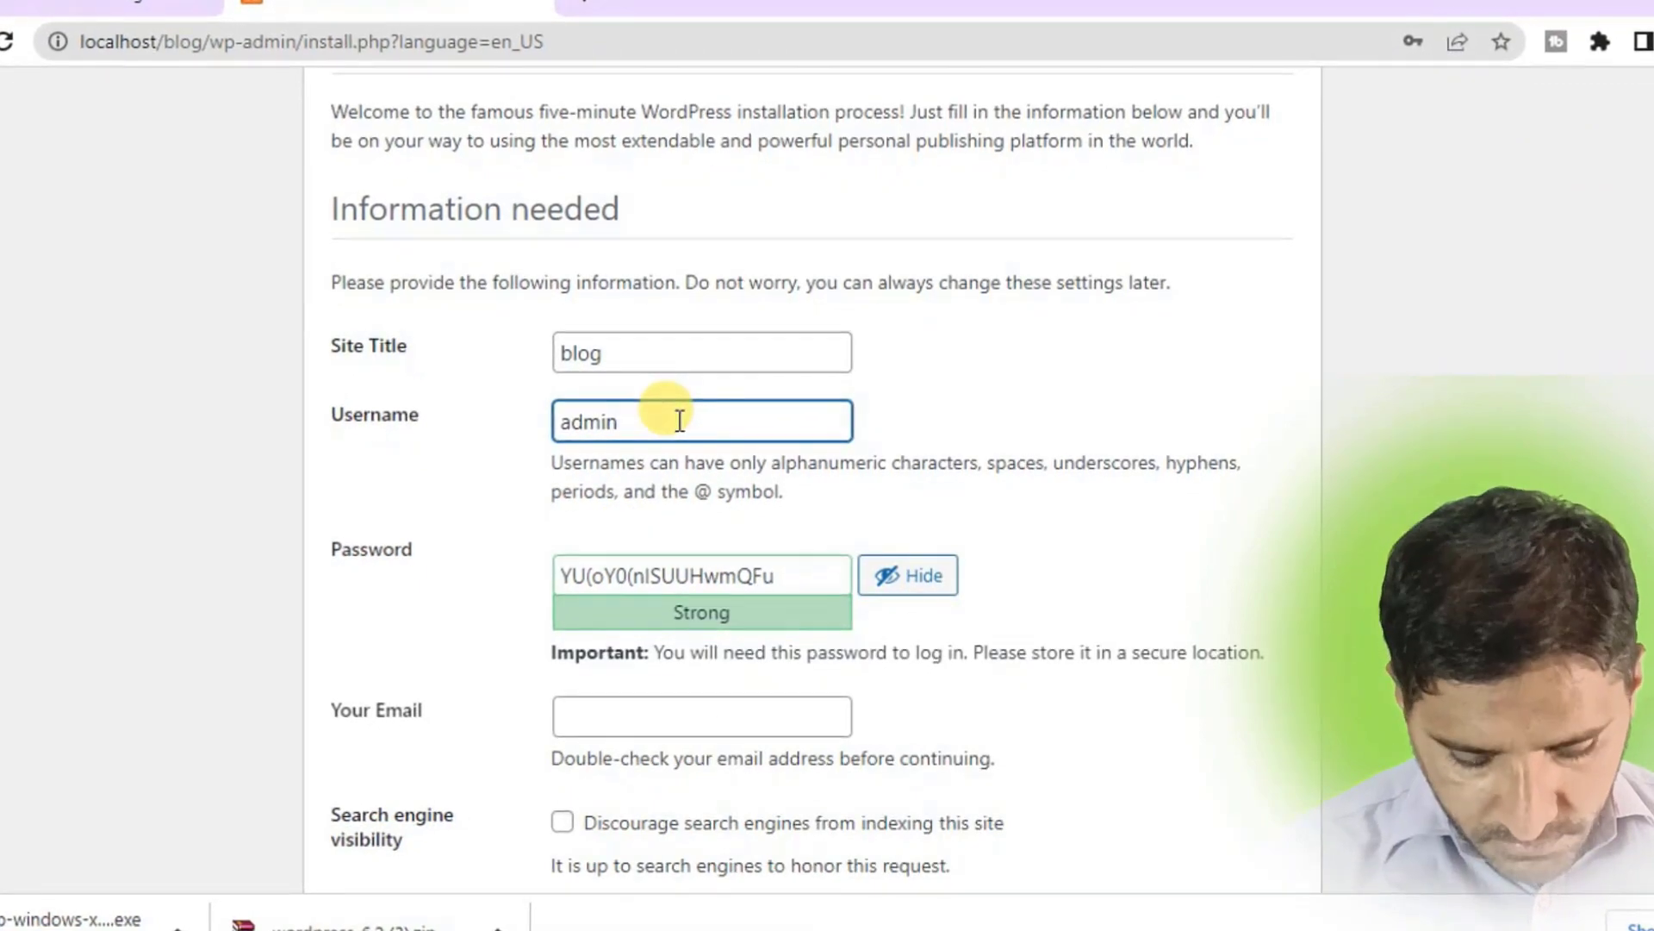
key("BackSpace")
key("BackSpace")
key("BackSpace")
key("BackSpace")
key("BackSpace")
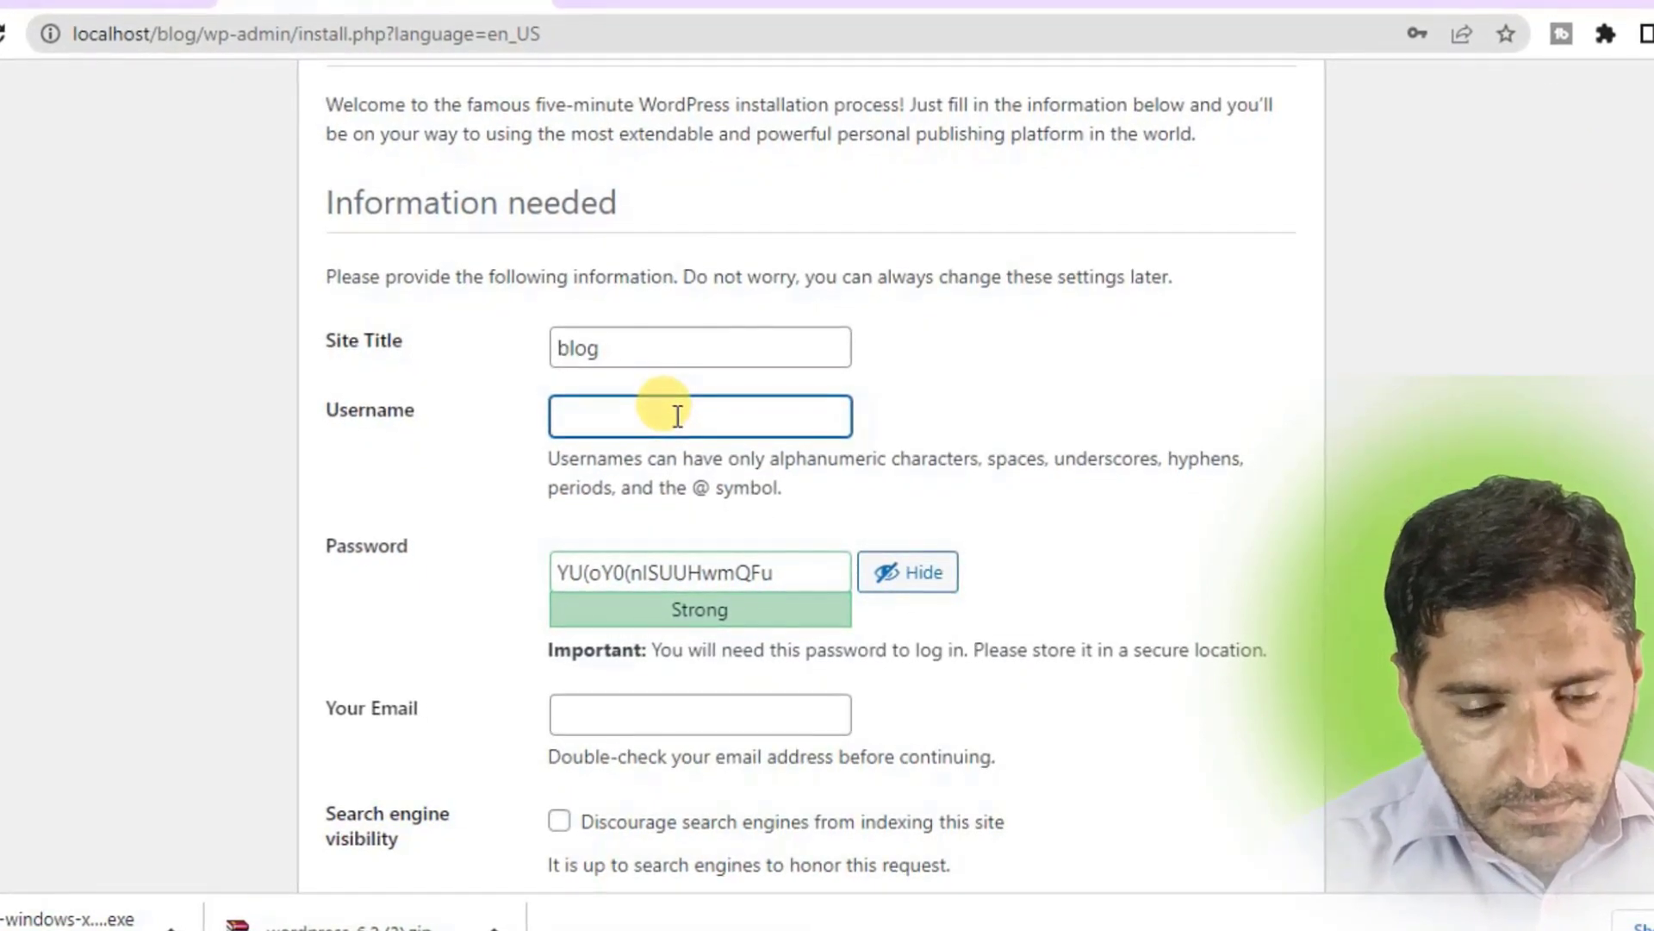
type("ad")
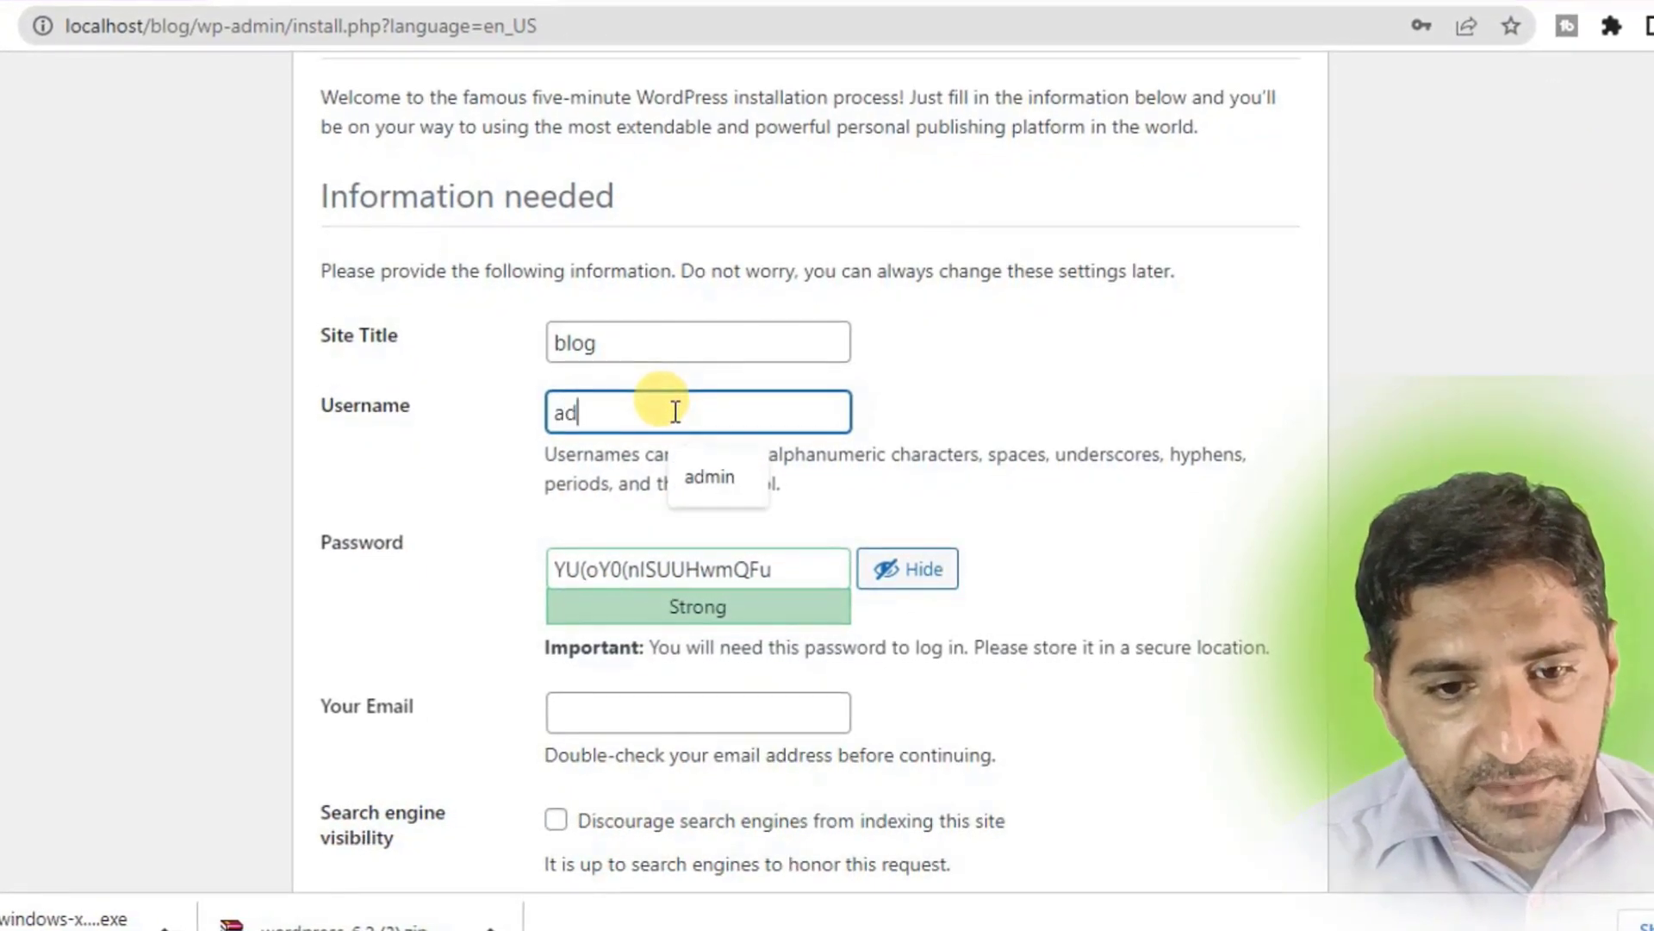
type("min")
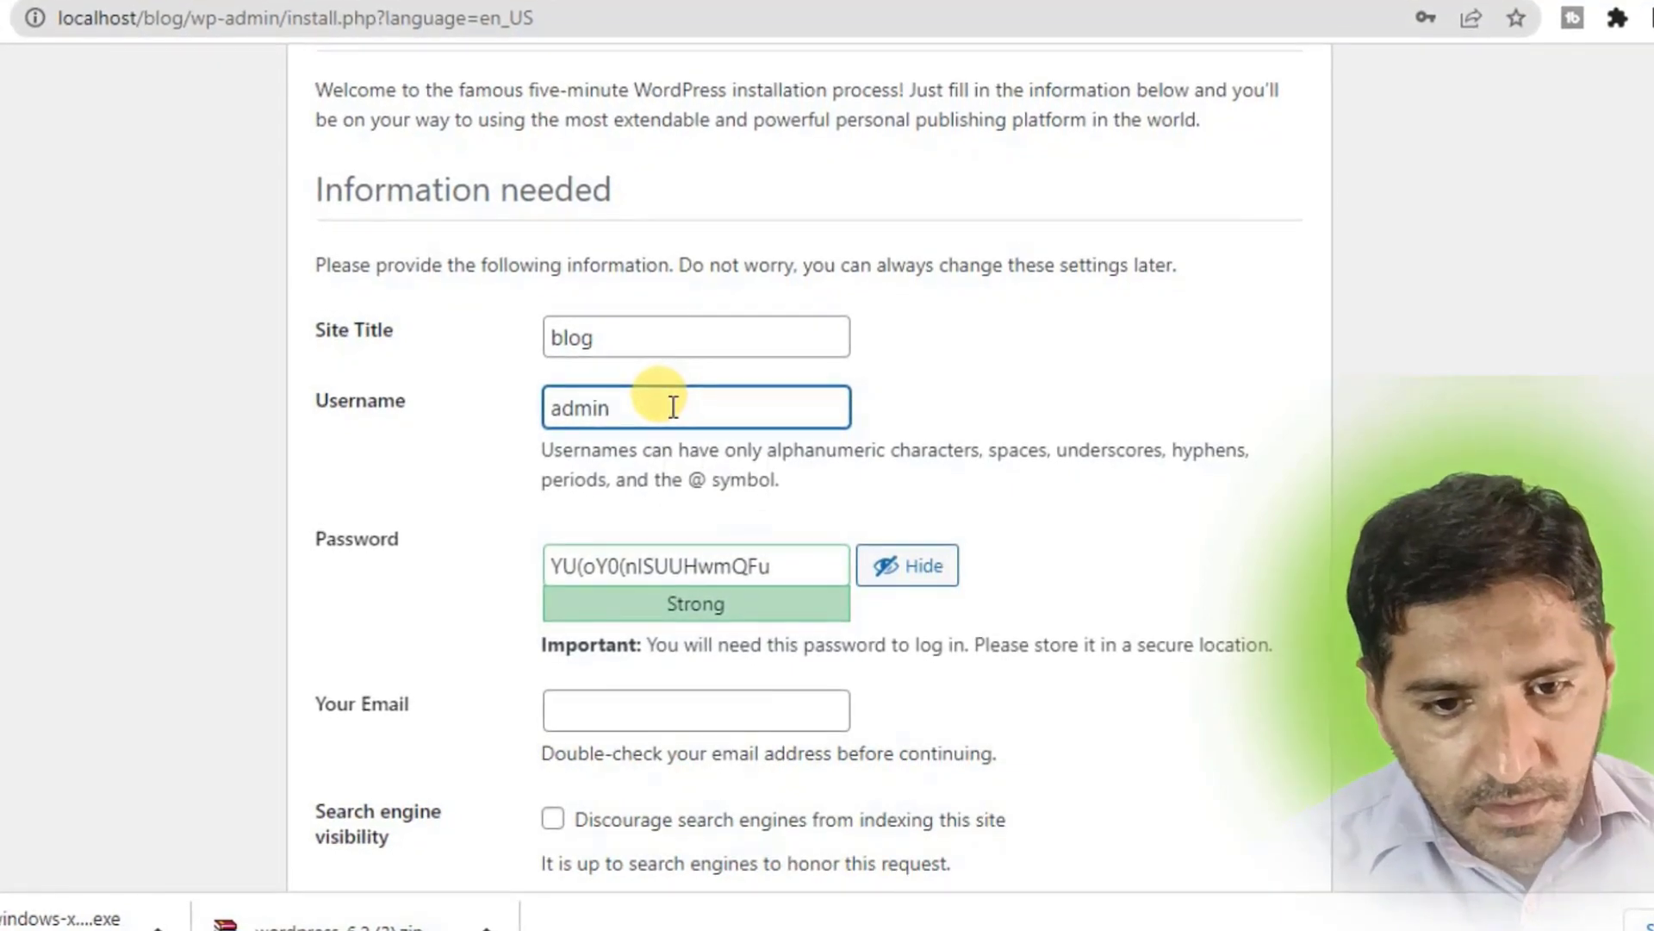
left_click(610, 567)
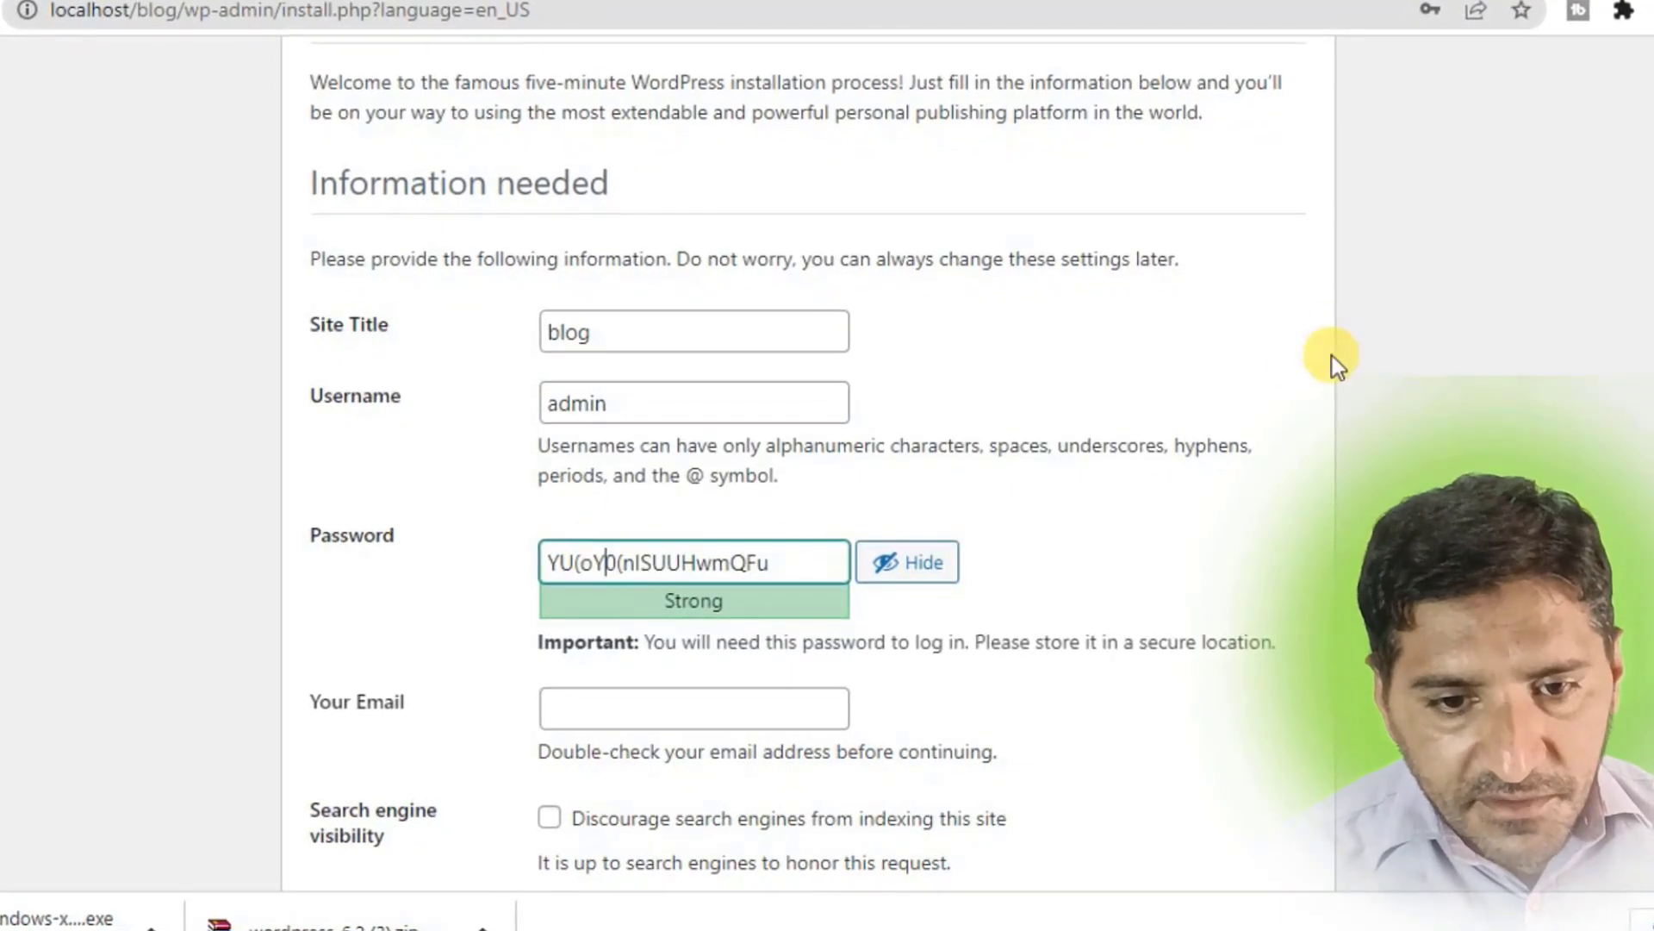
Replace the generated password with 'admin' and confirm use of the weak password.
left_click_drag(763, 562, 500, 655)
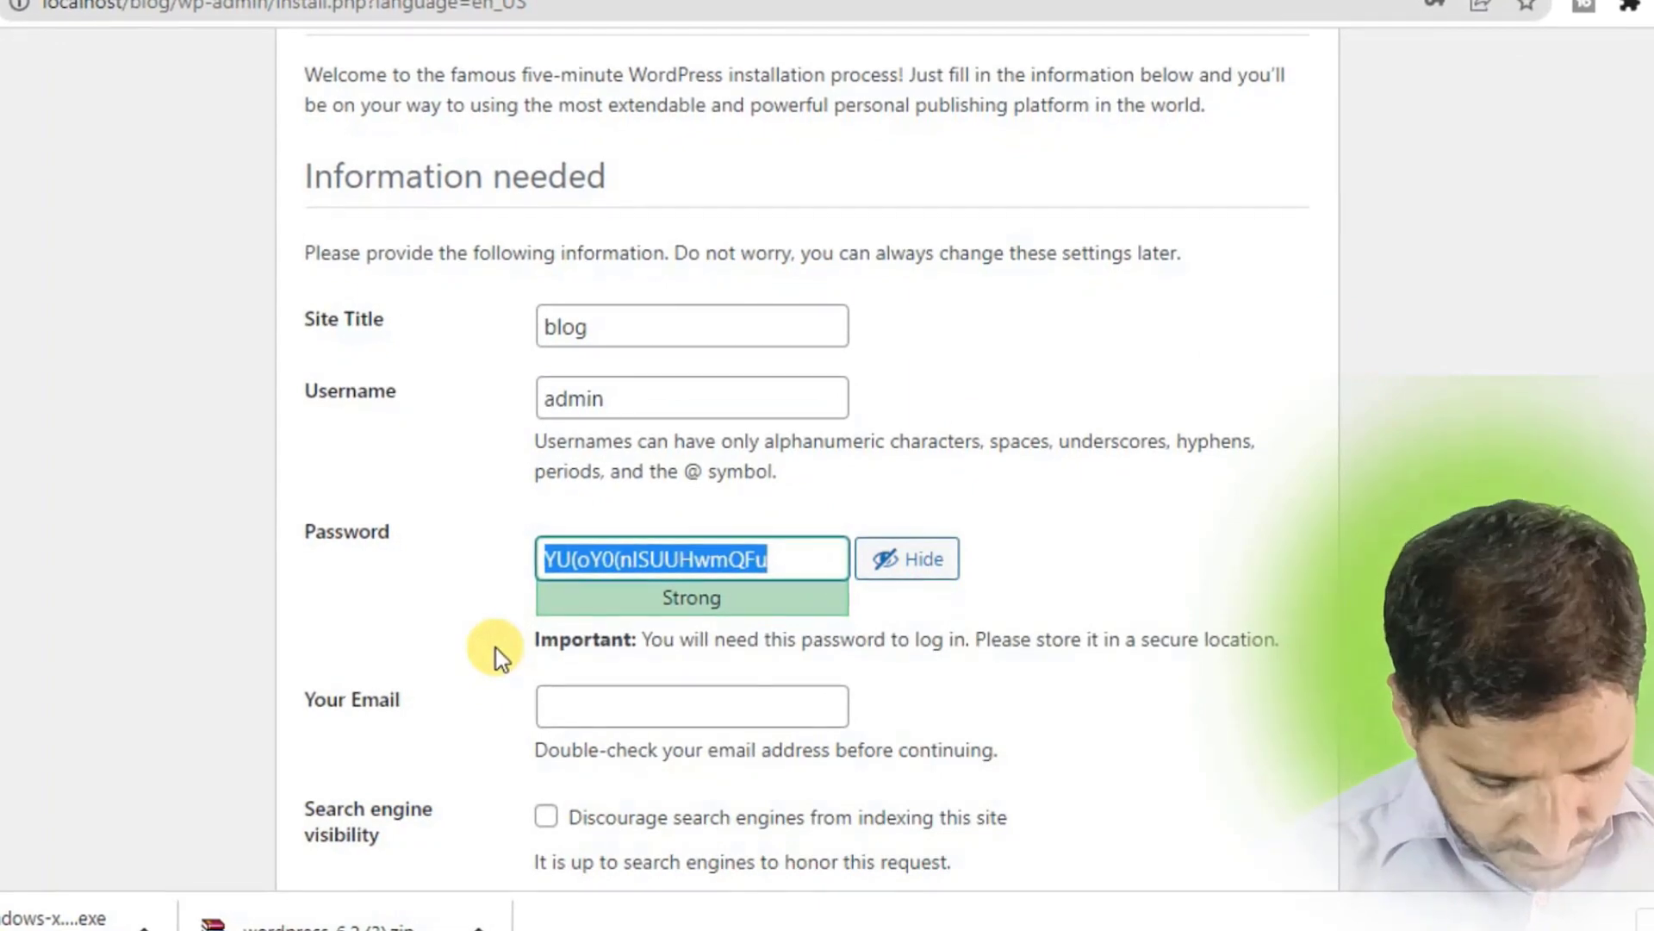
type("ad")
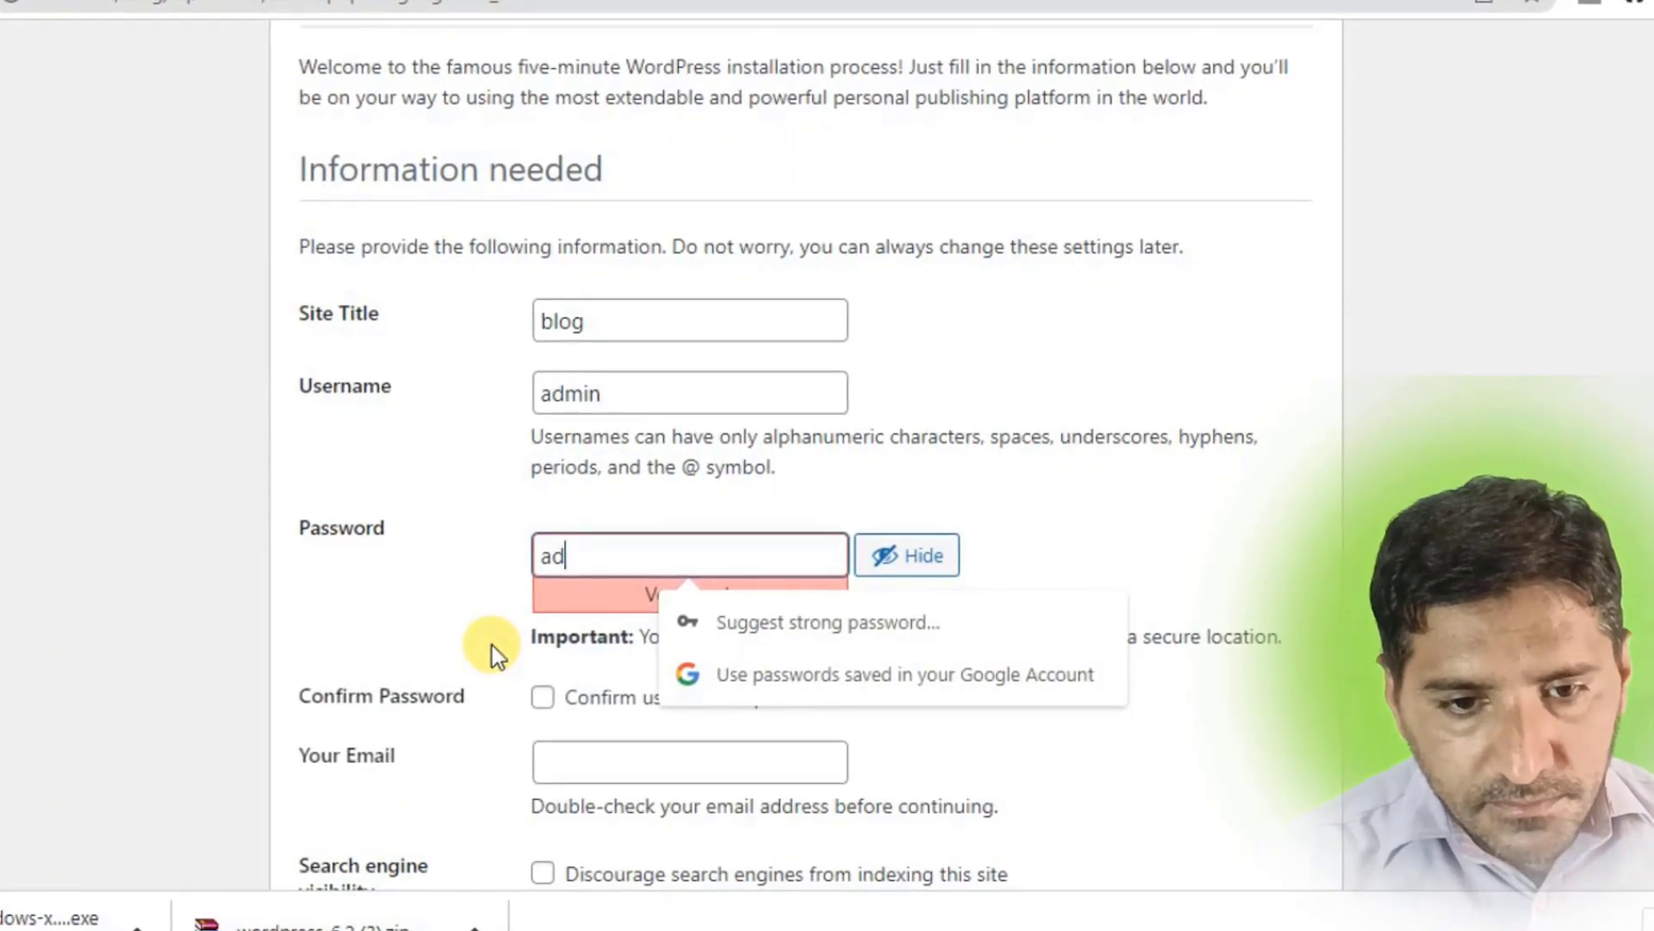
type("min")
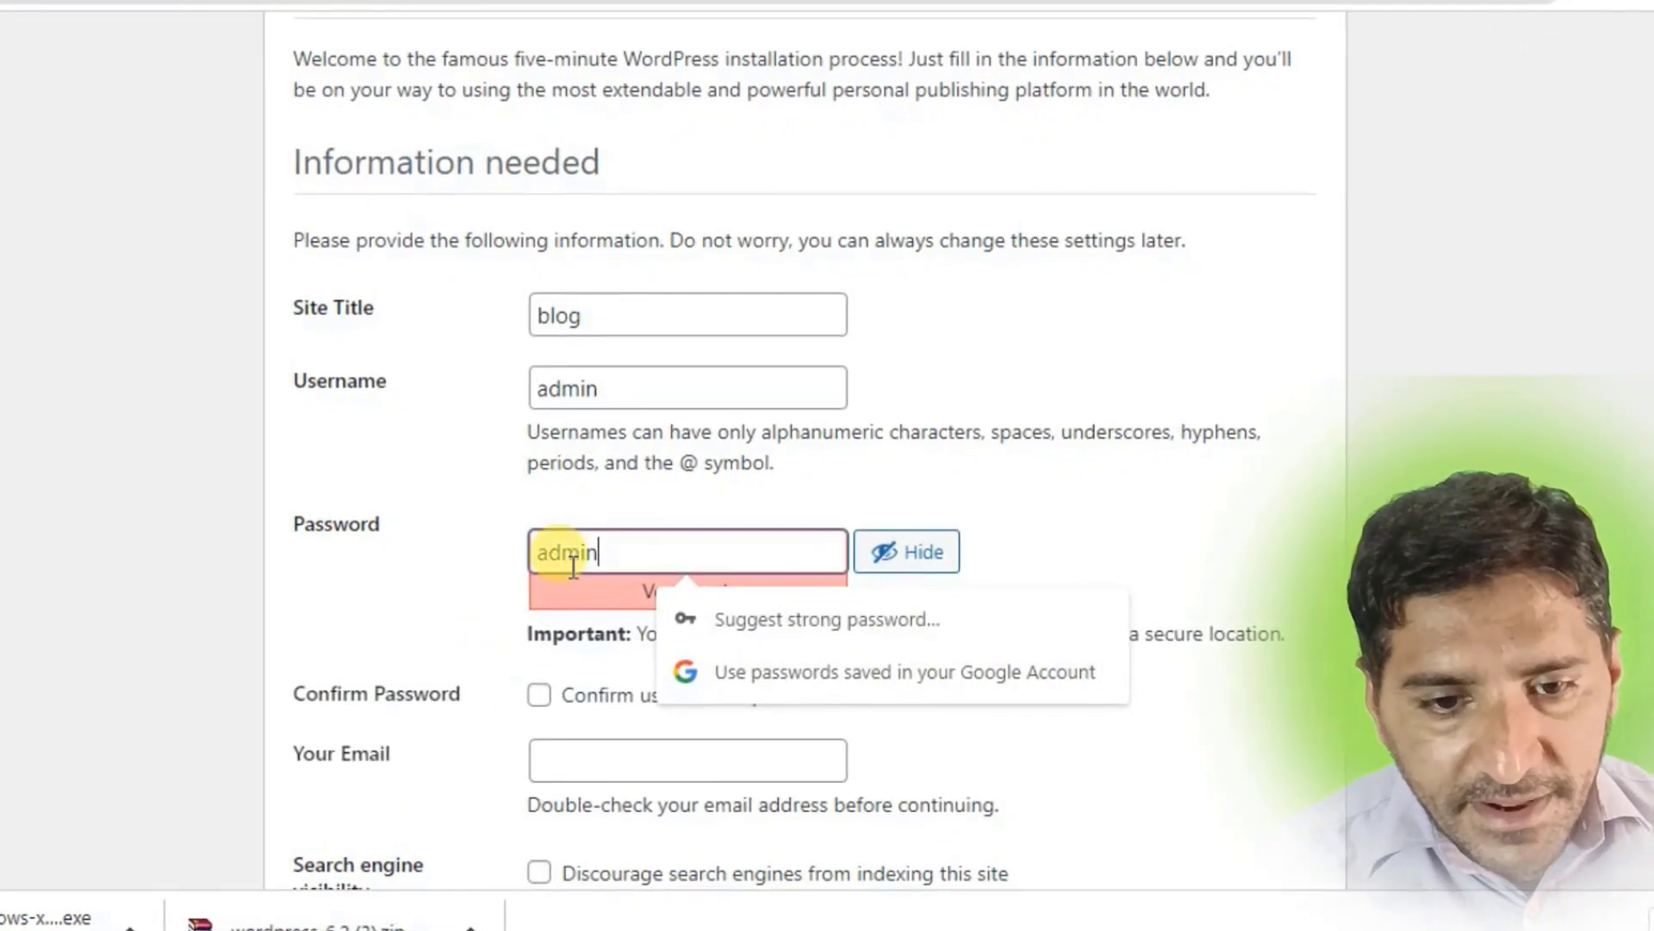
left_click(457, 577)
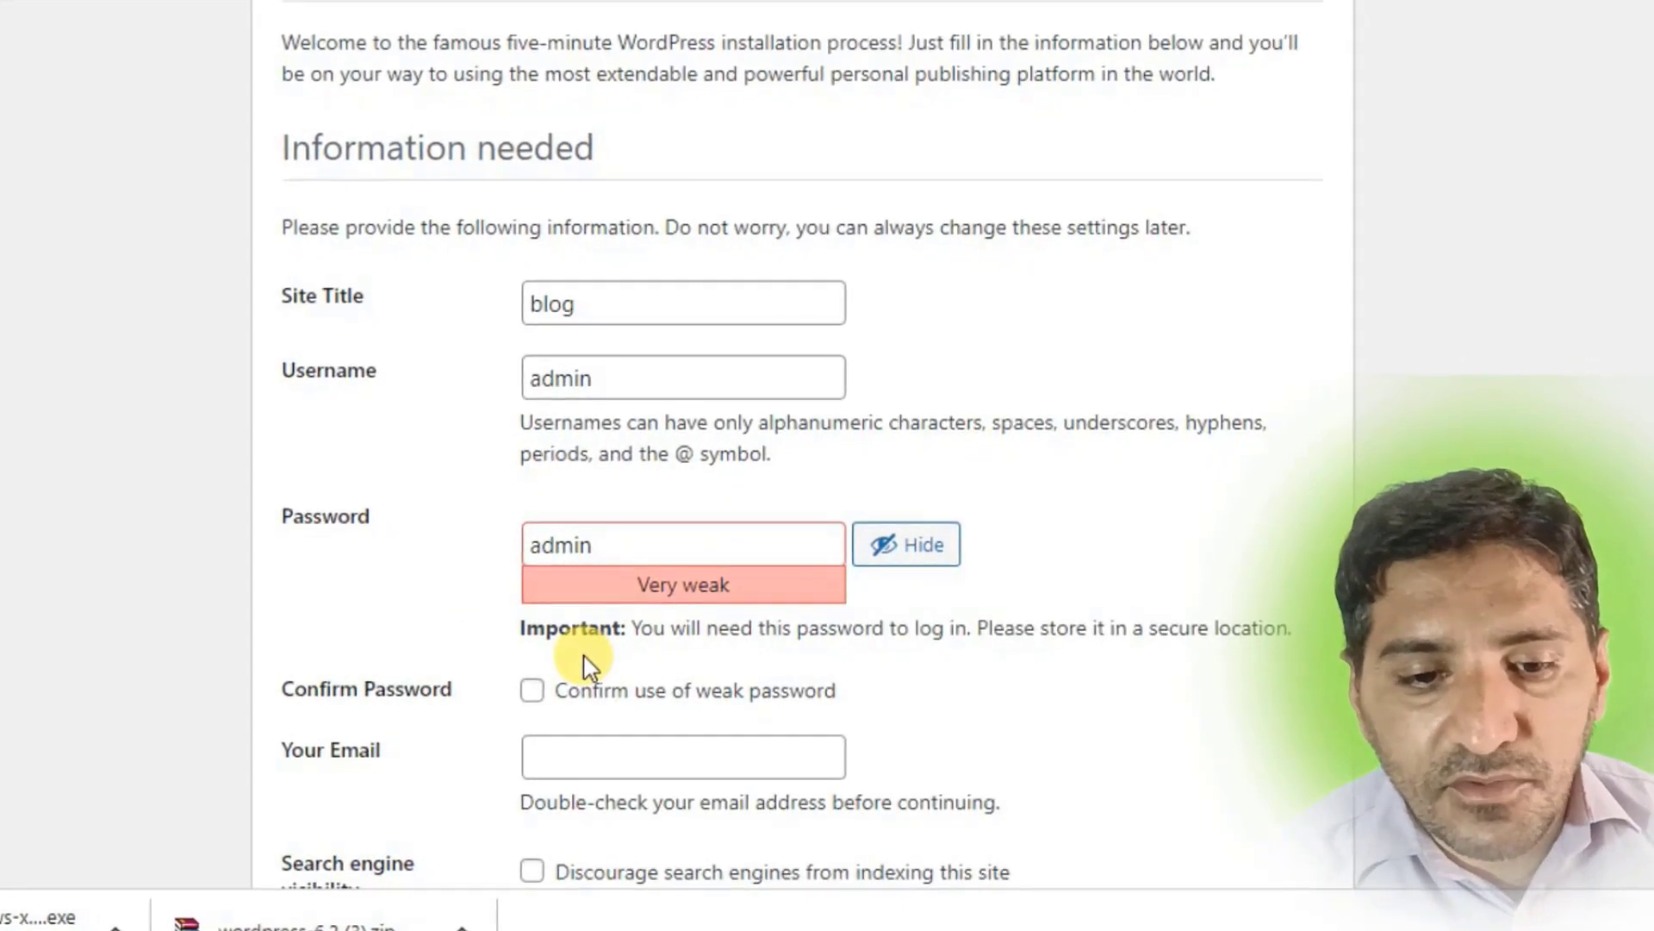
scroll(577, 620, "down", 2)
left_click(529, 539)
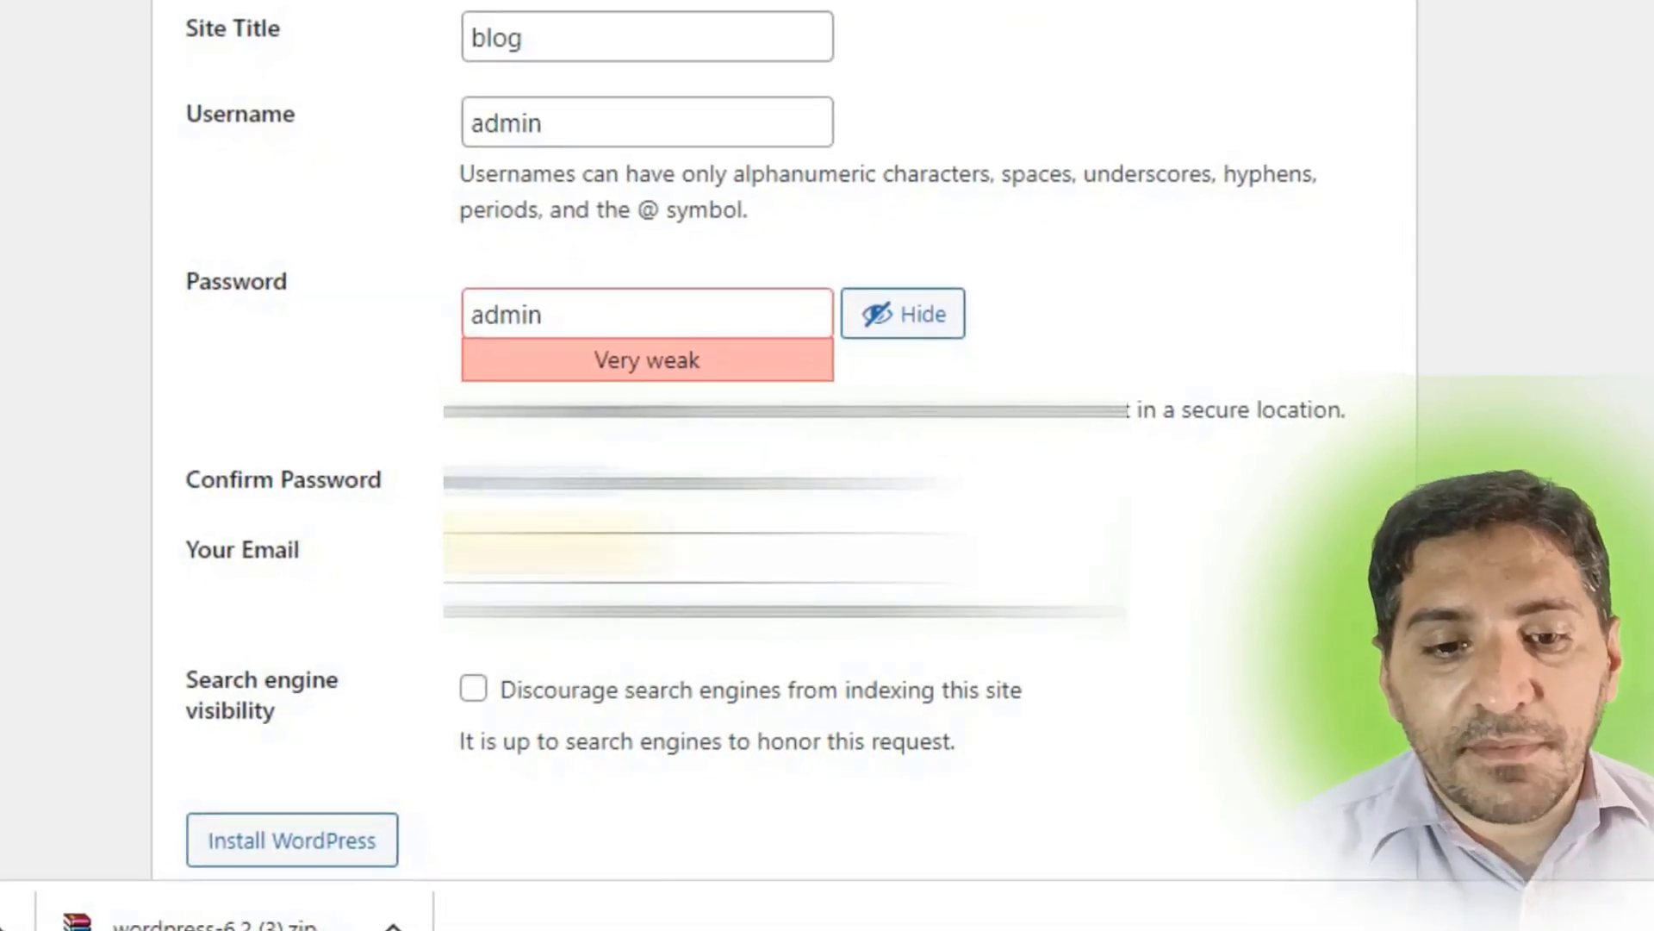
Fill in the admin e-mail address from the saved suggestions.
left_click(681, 556)
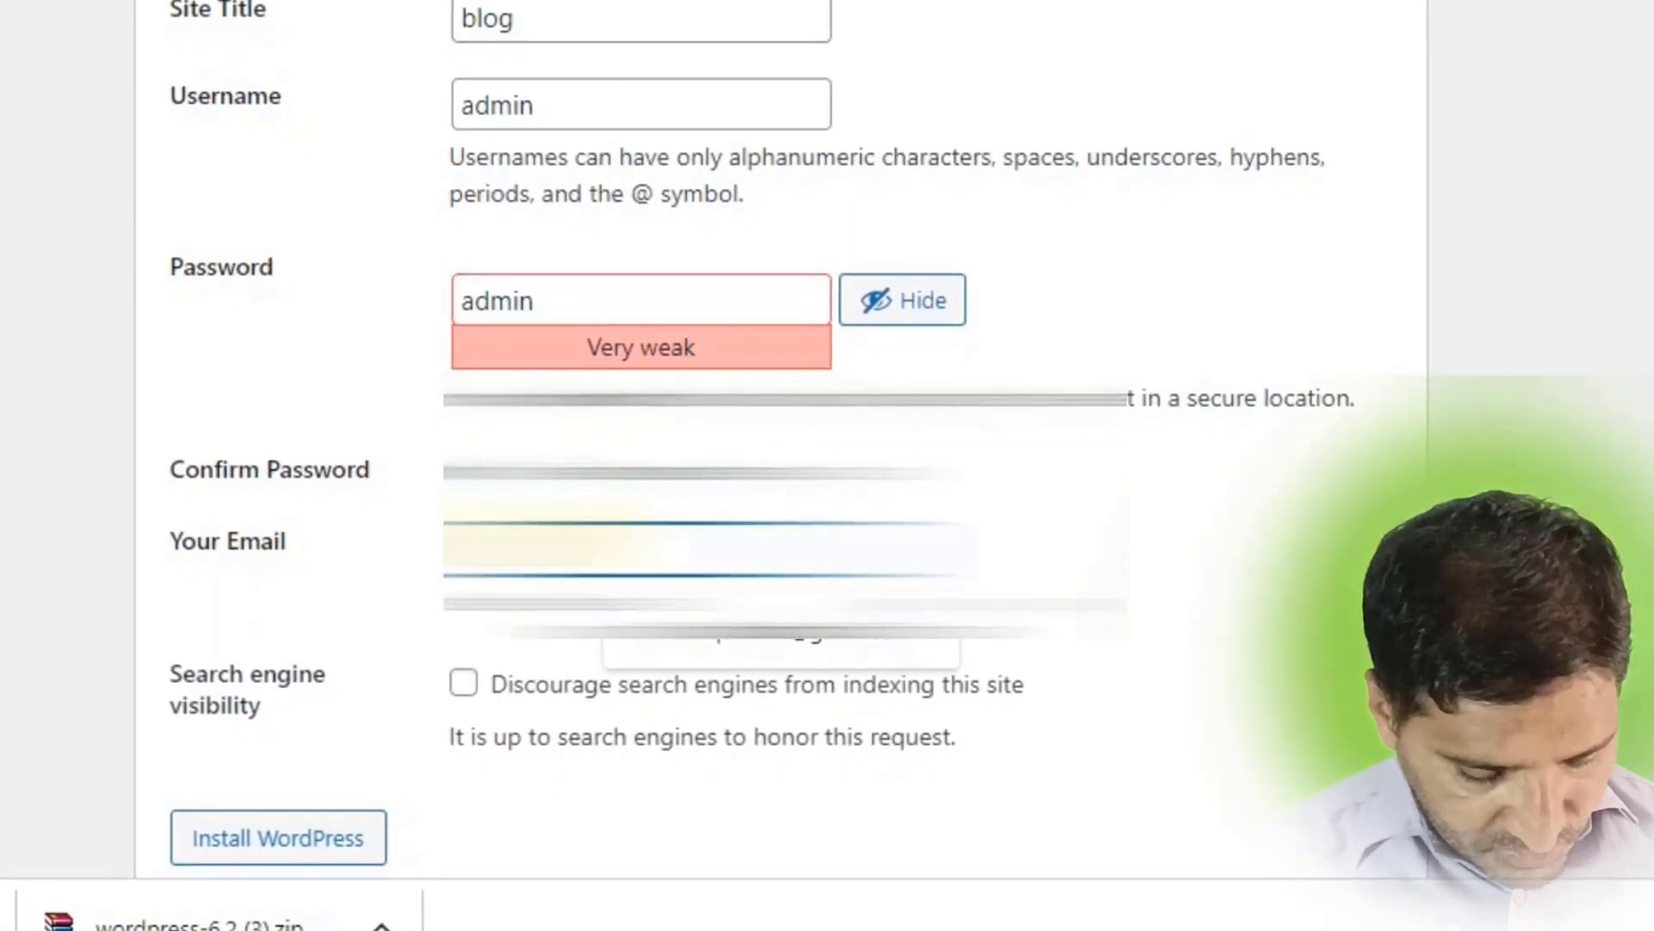
key("Return")
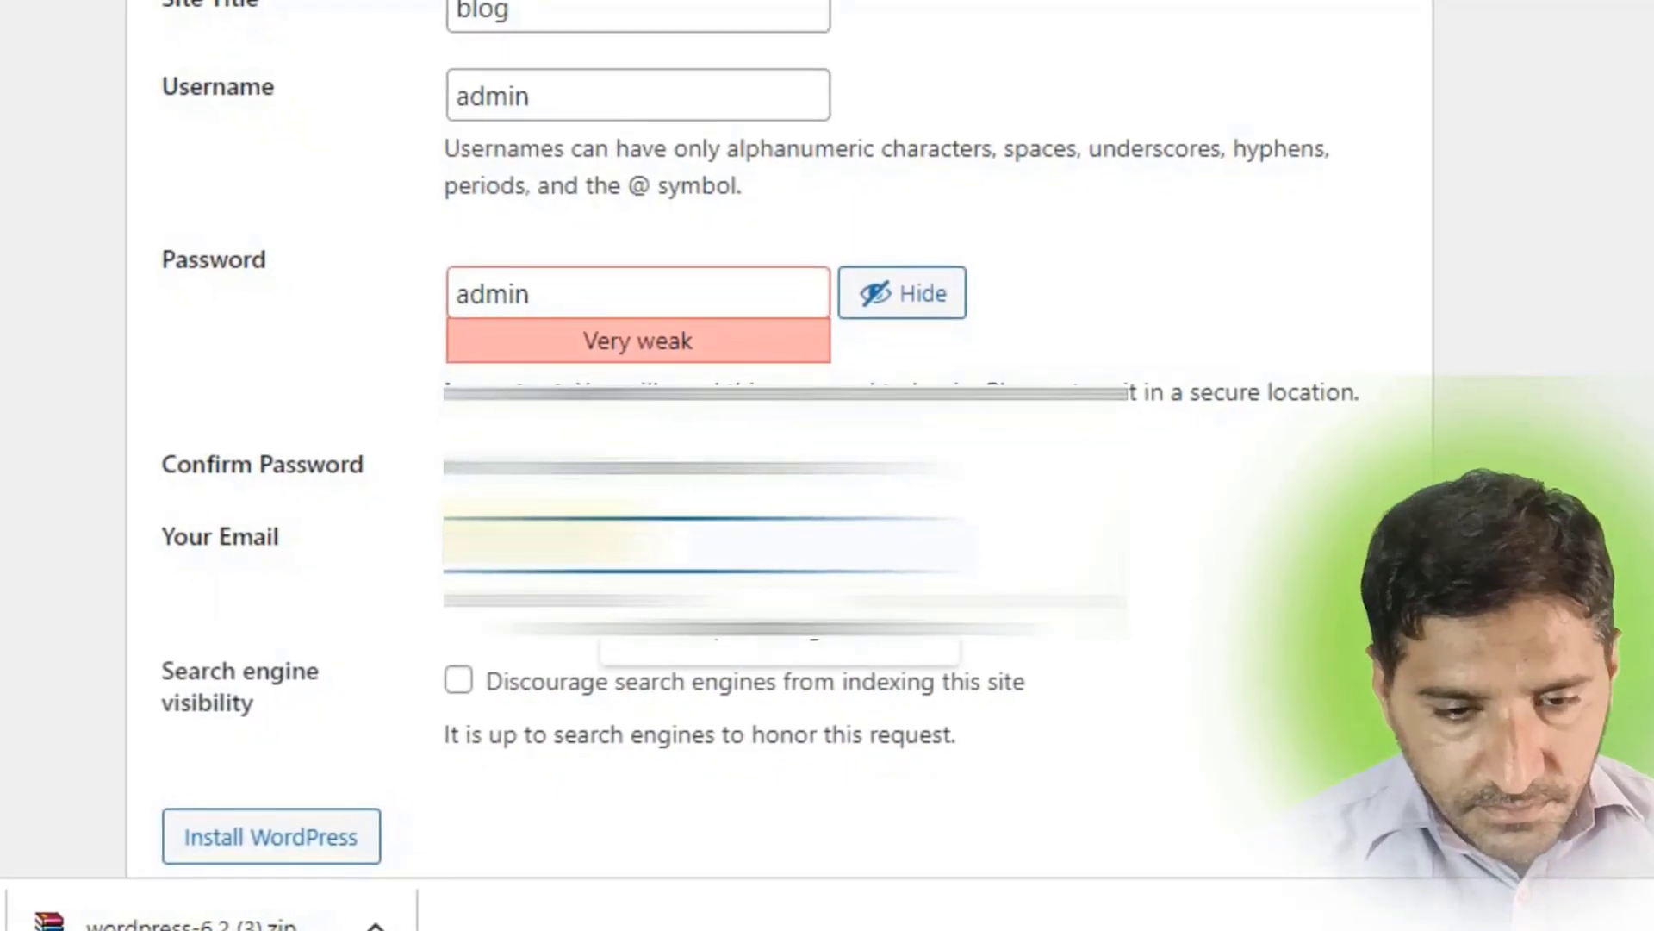
left_click(547, 534)
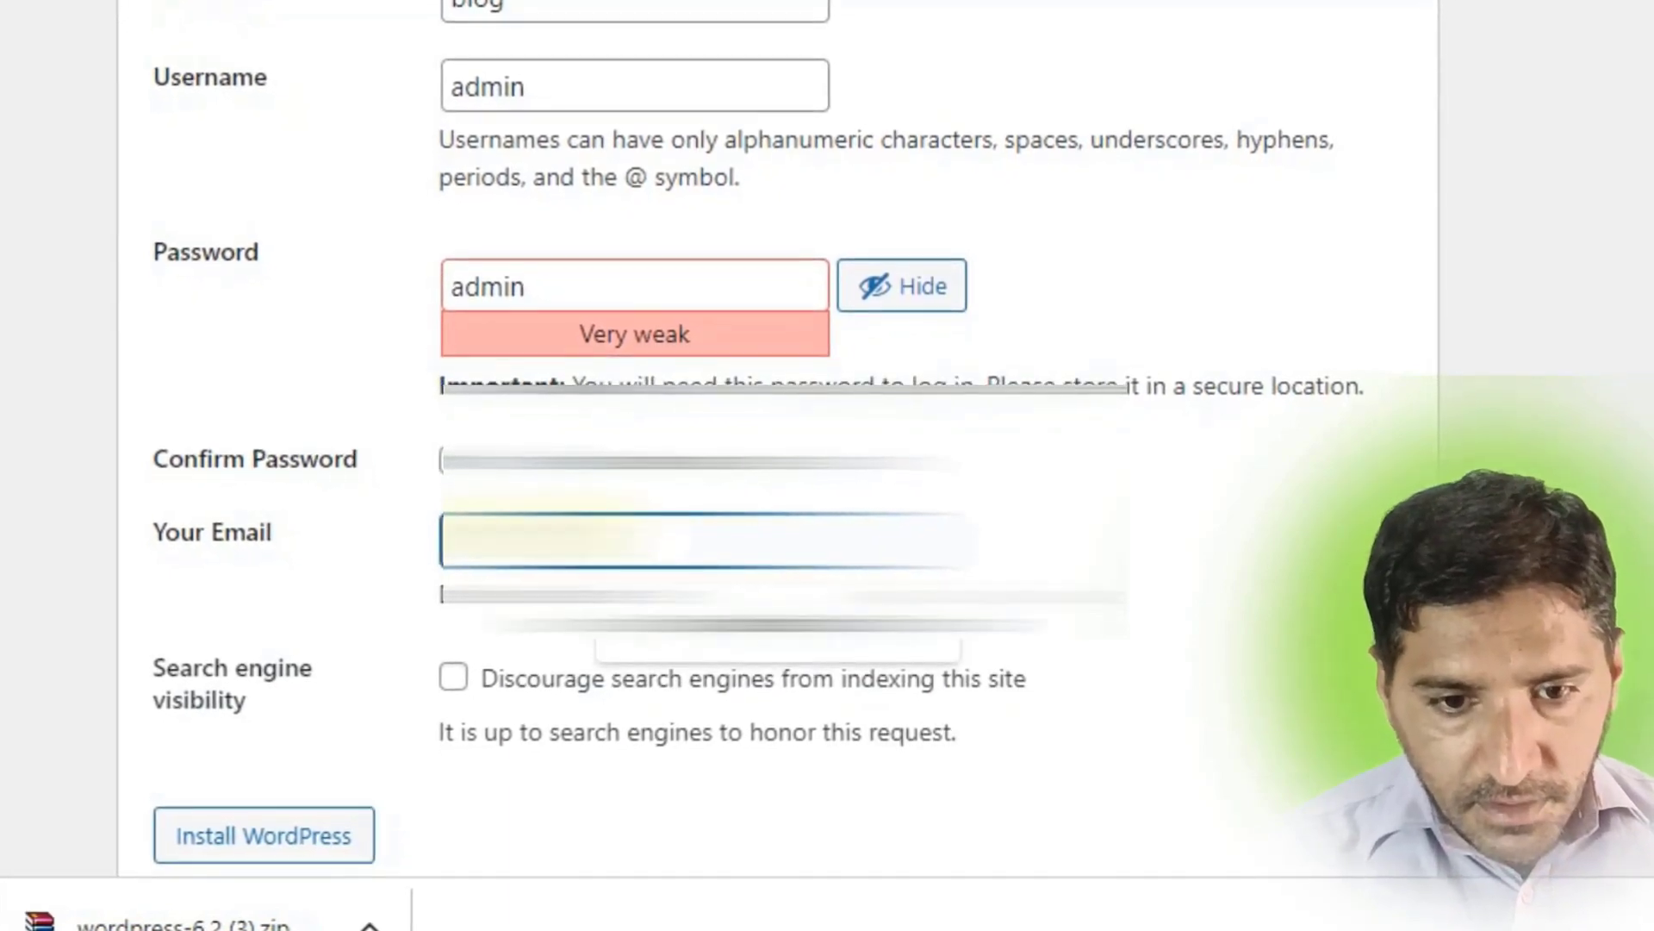
left_click(783, 640)
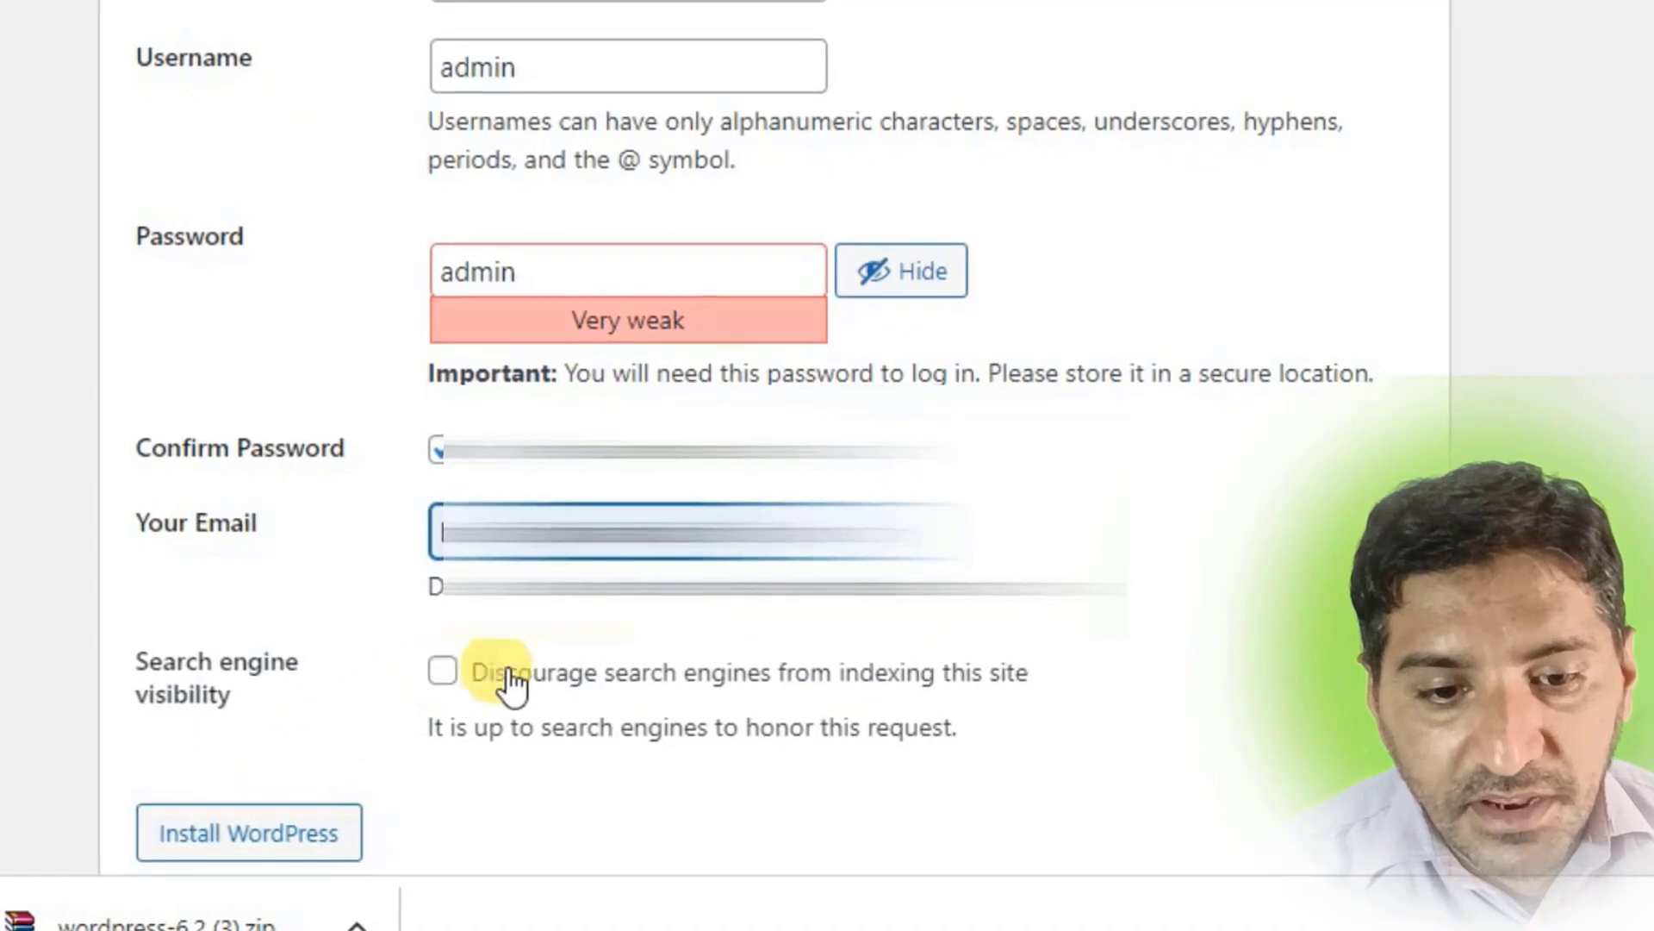
left_click(234, 834)
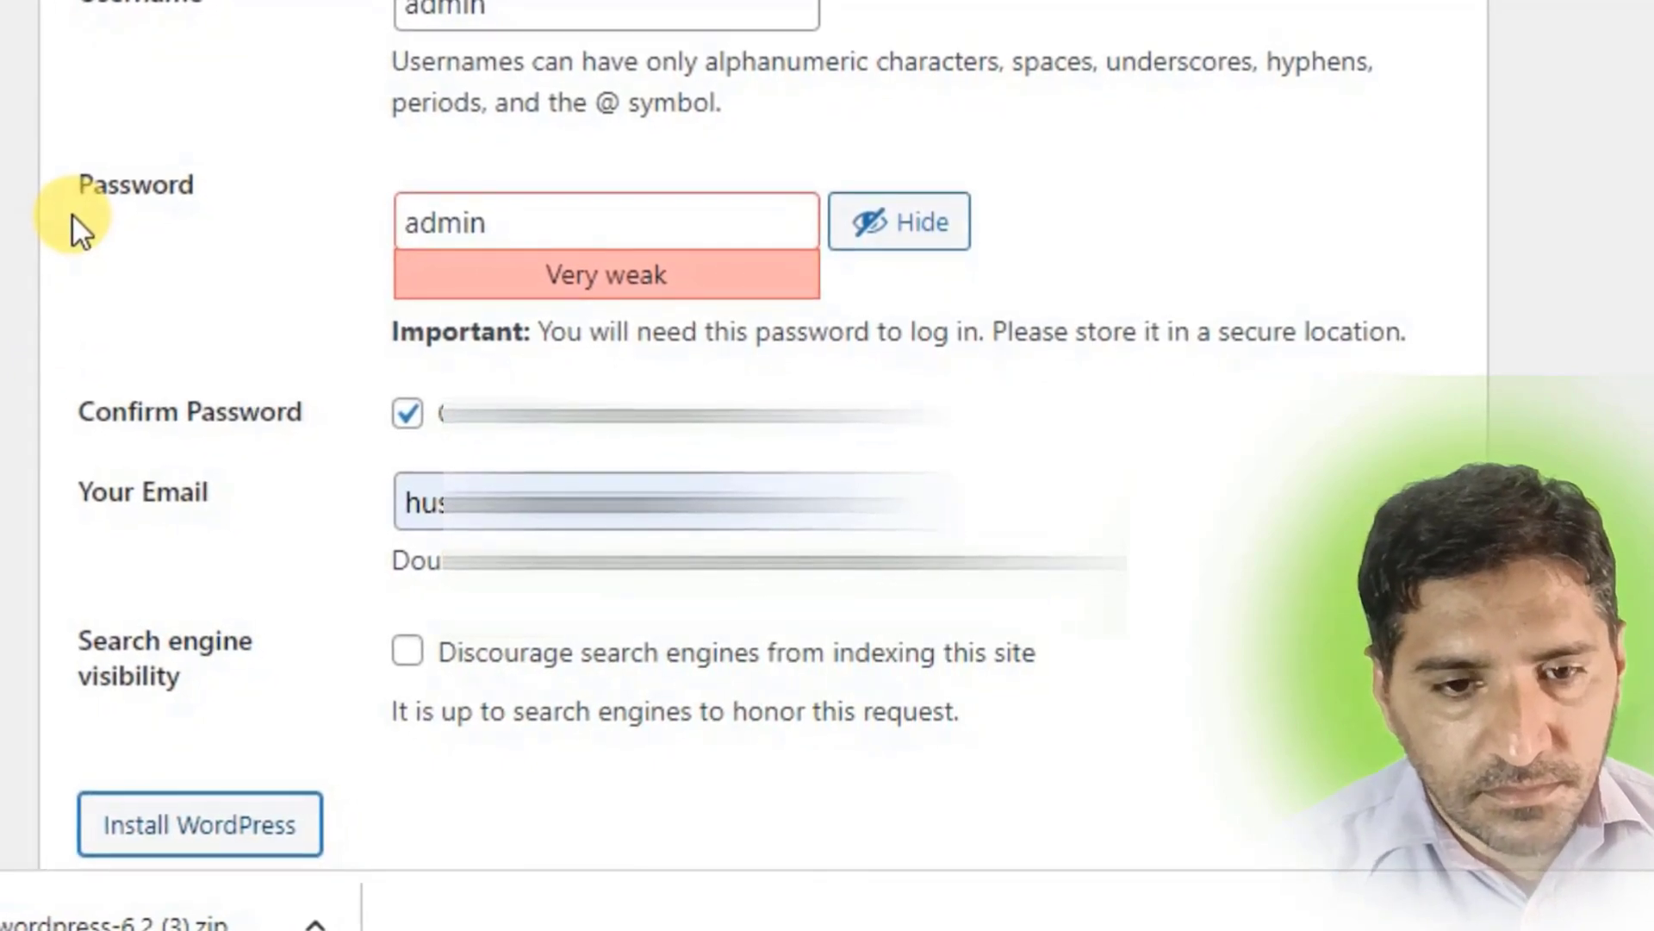
scroll(69, 210, "down", 2)
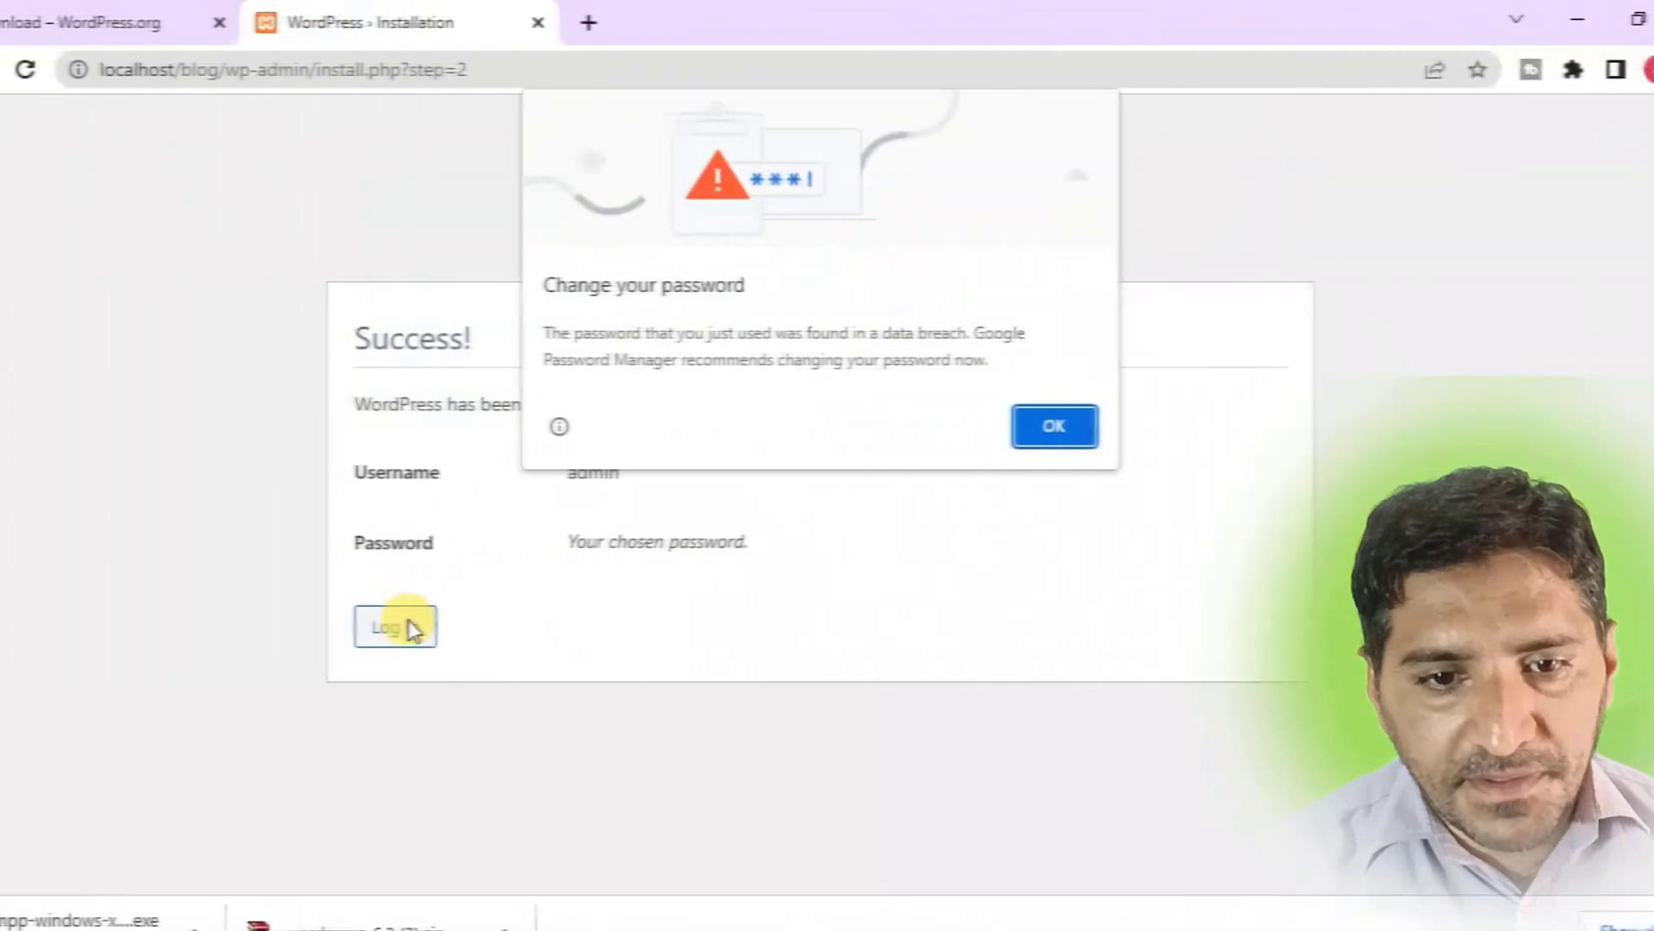
Dismiss Chrome's password breach warning.
left_click(1041, 426)
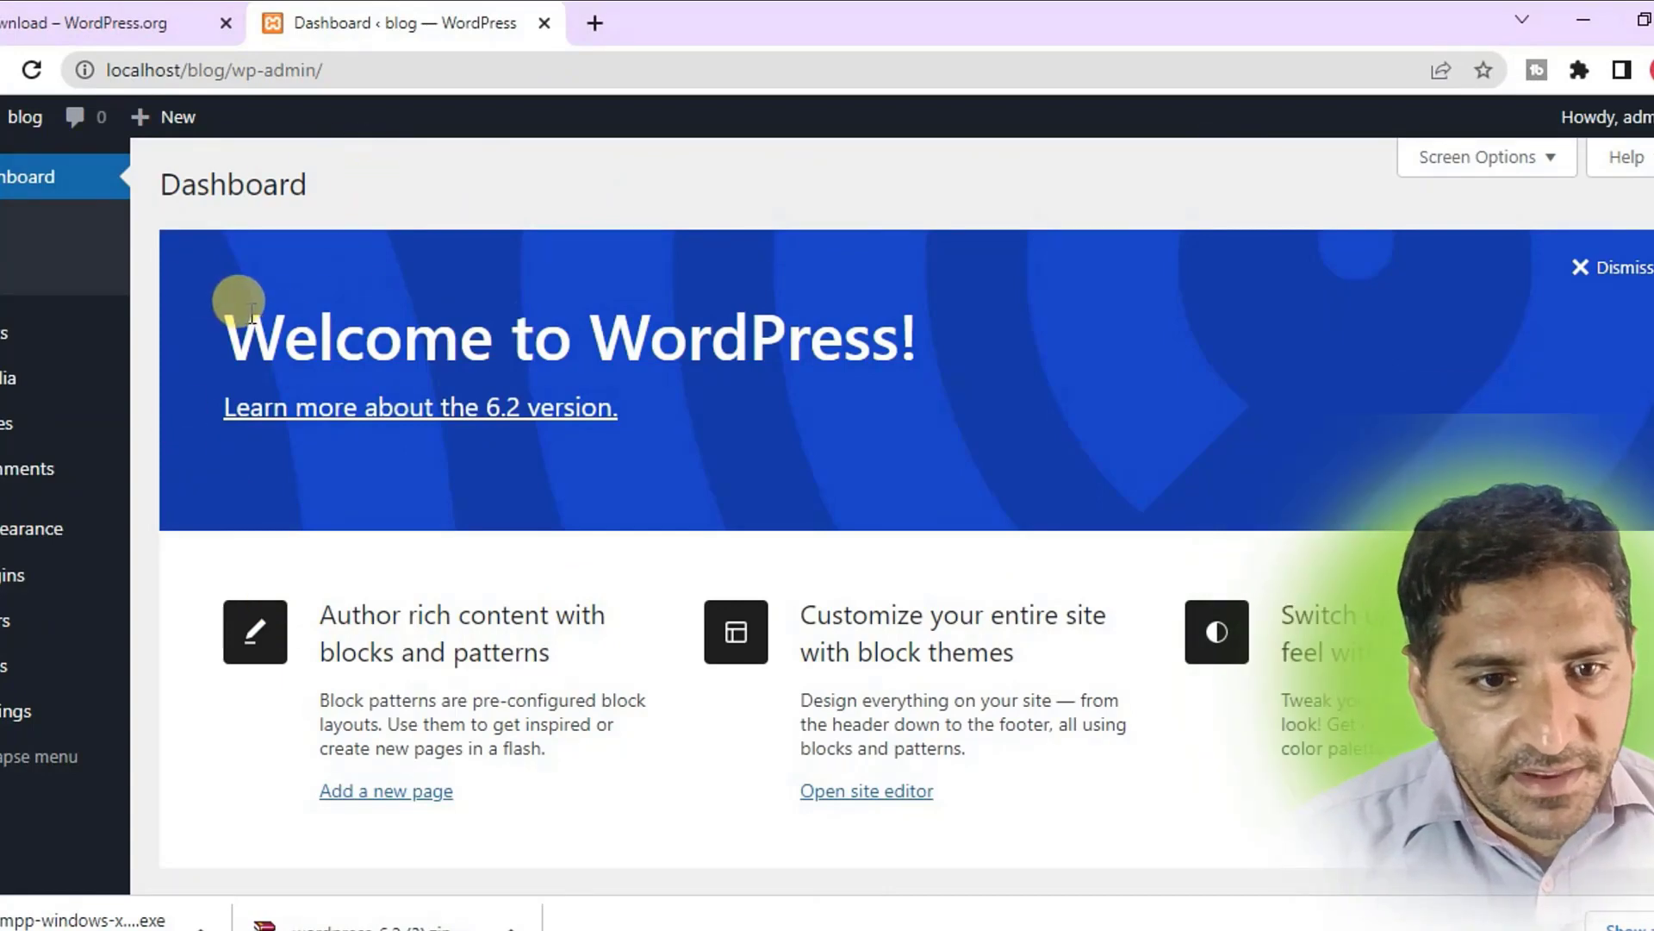
Review the Dashboard sidebar sections, then bring the XAMPP Control Panel to the front.
scroll(245, 311, "down", 2)
scroll(250, 315, "up", 2)
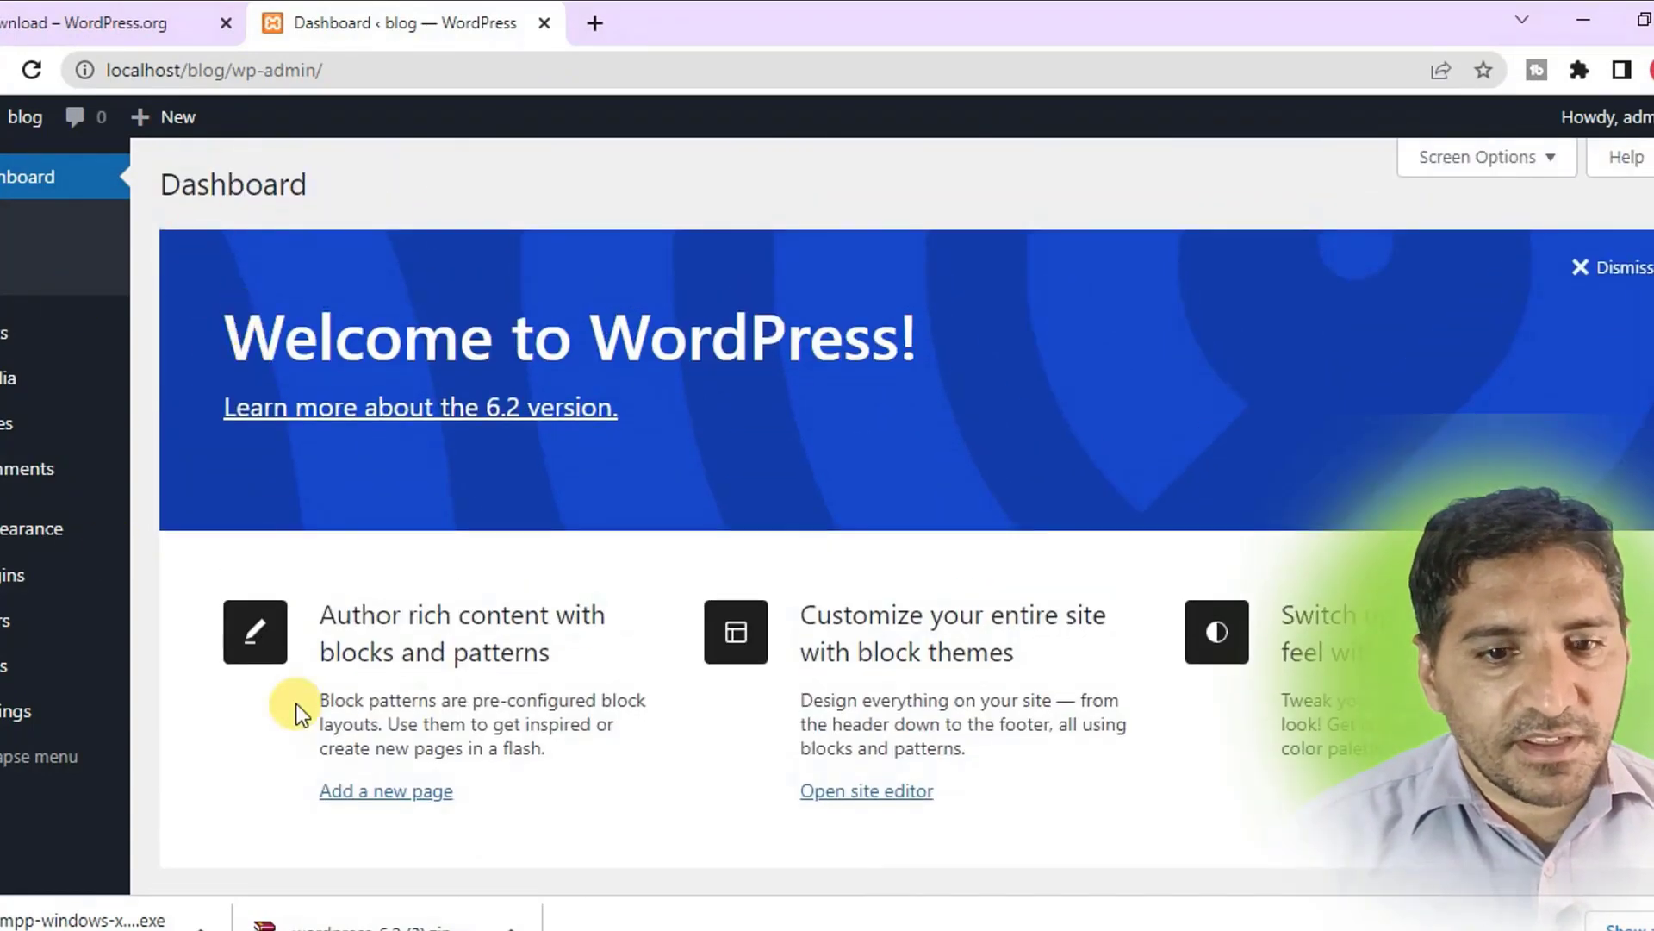
mouse_move(3, 332)
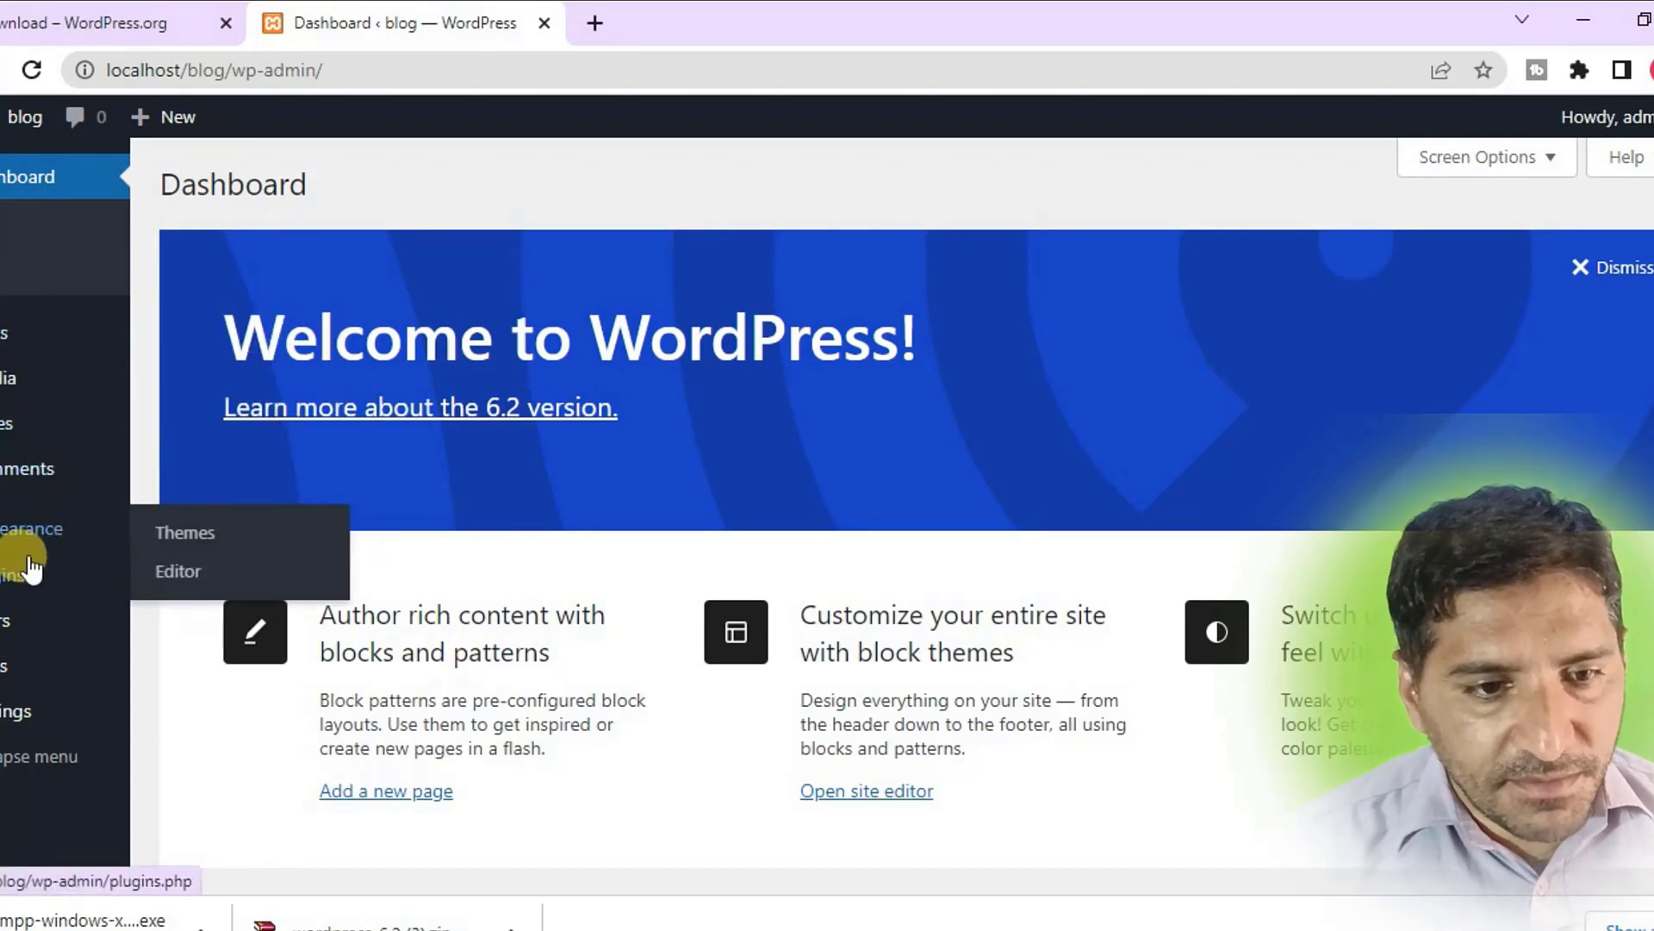
mouse_move(4, 628)
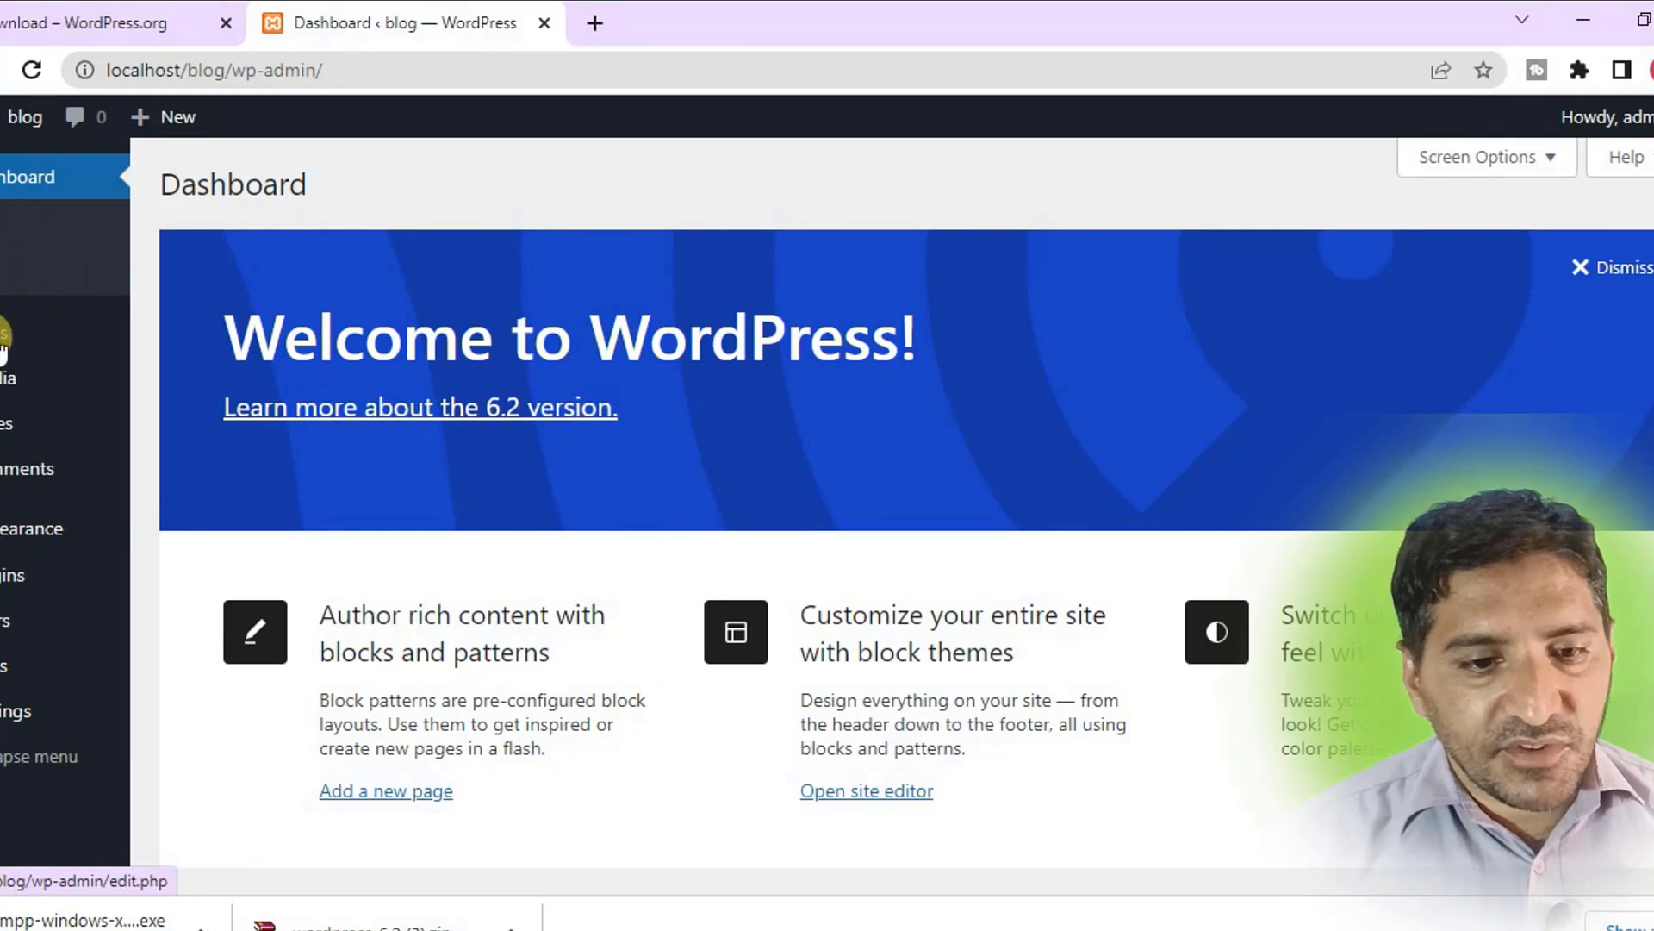
mouse_move(3, 364)
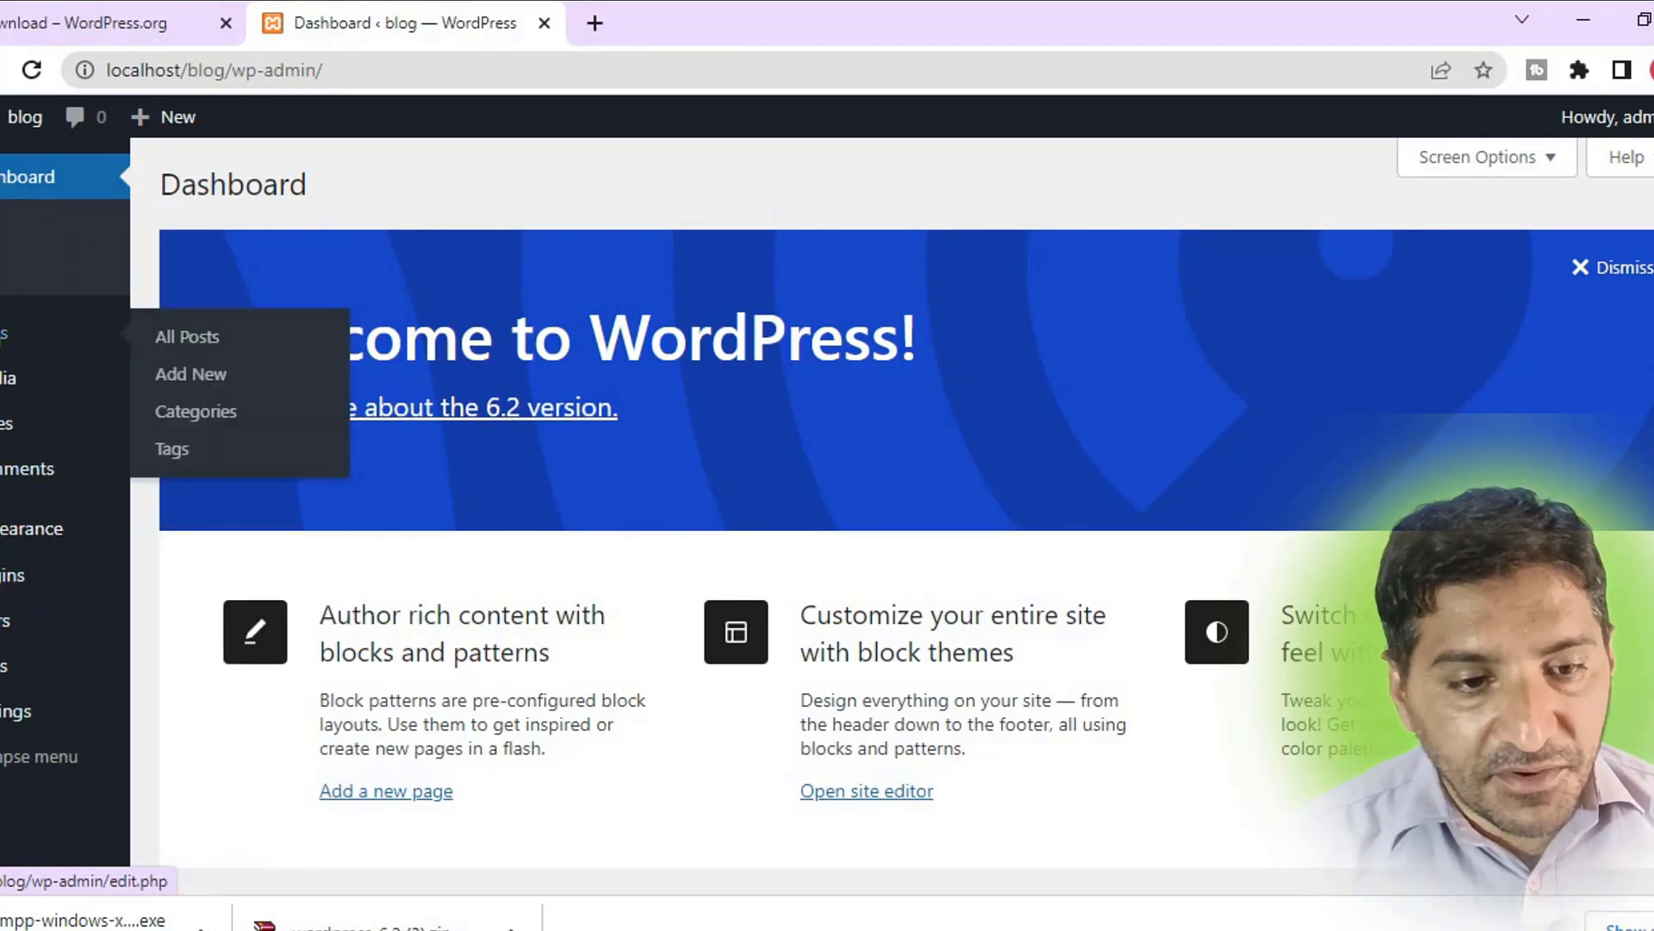
mouse_move(2, 530)
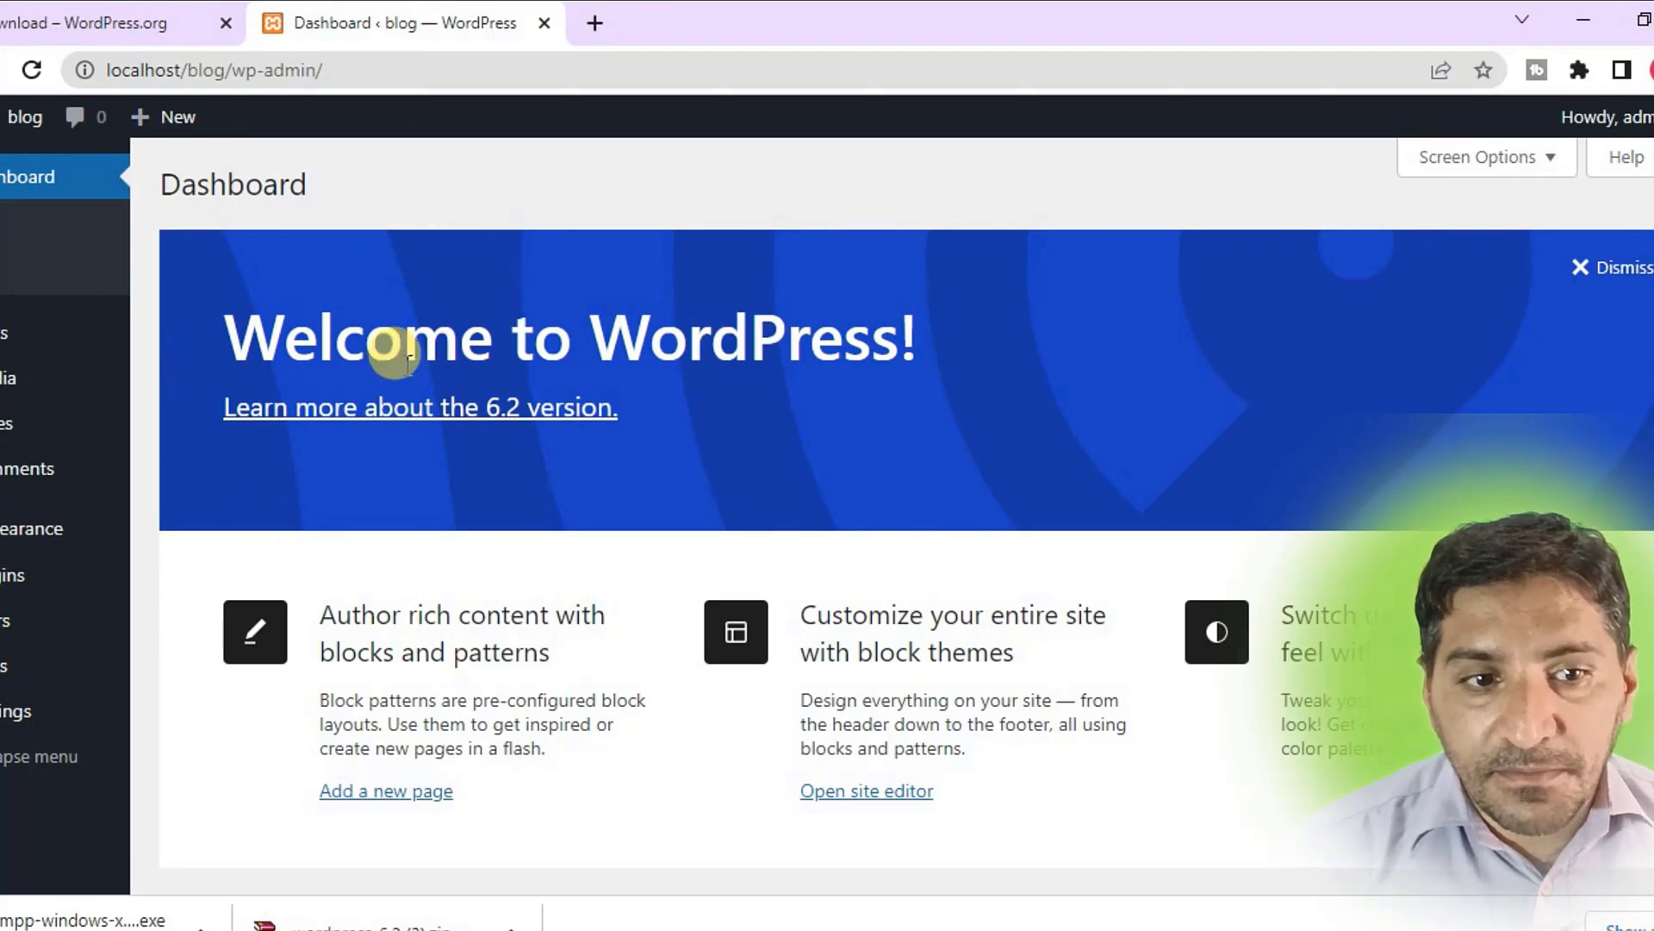
left_click(968, 927)
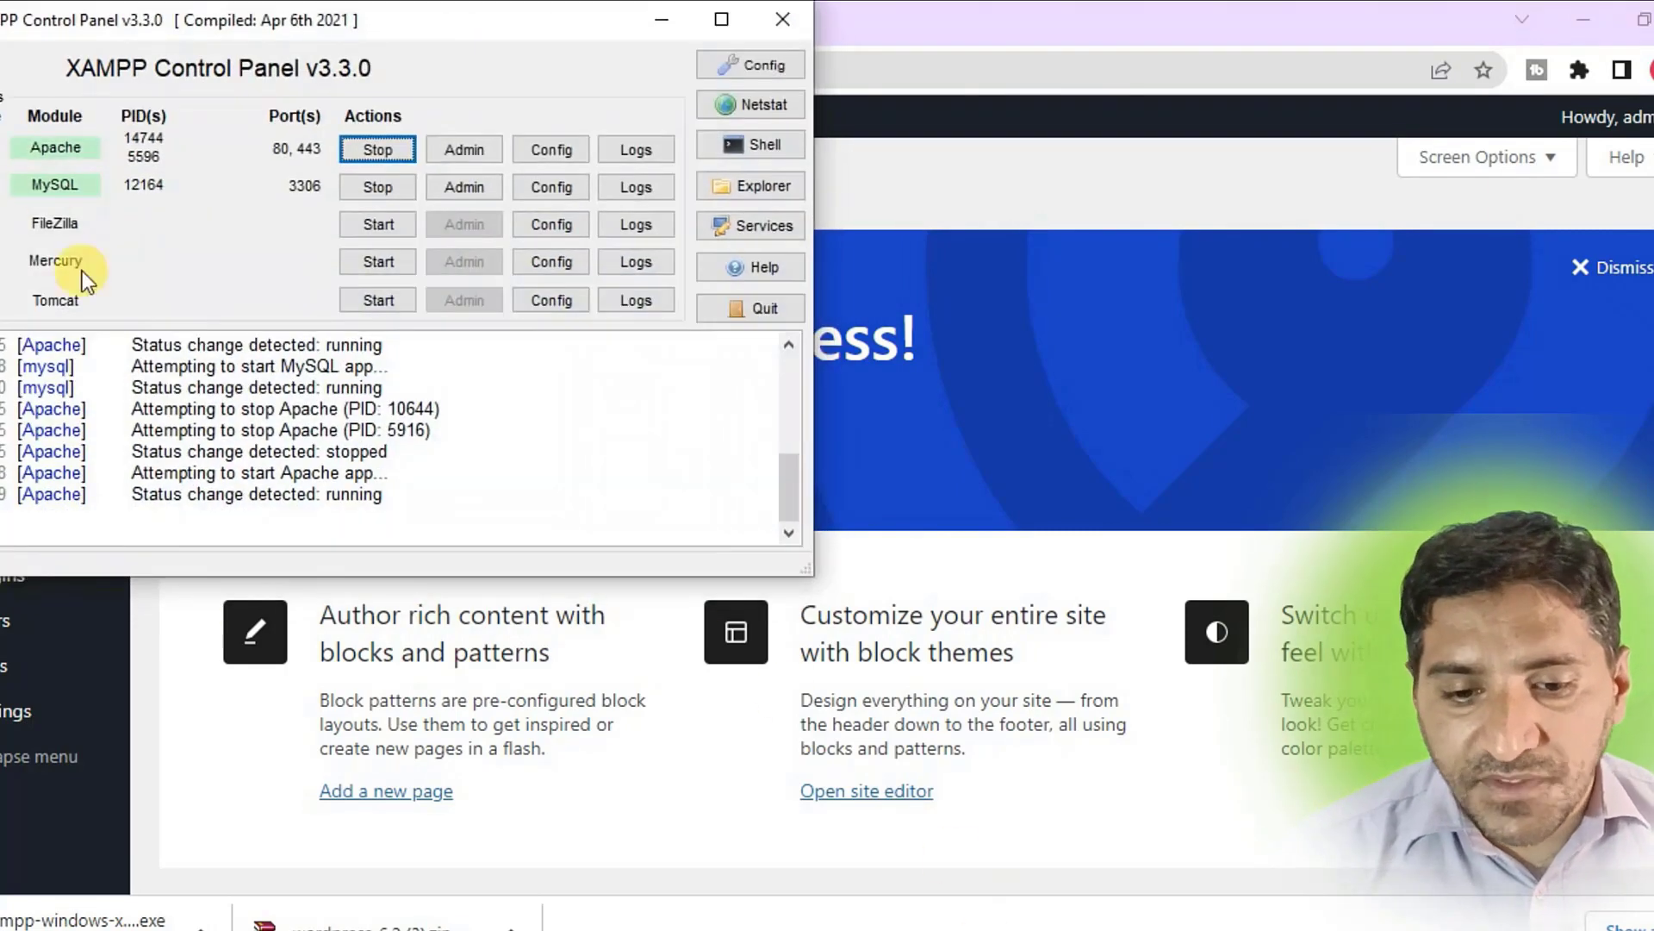